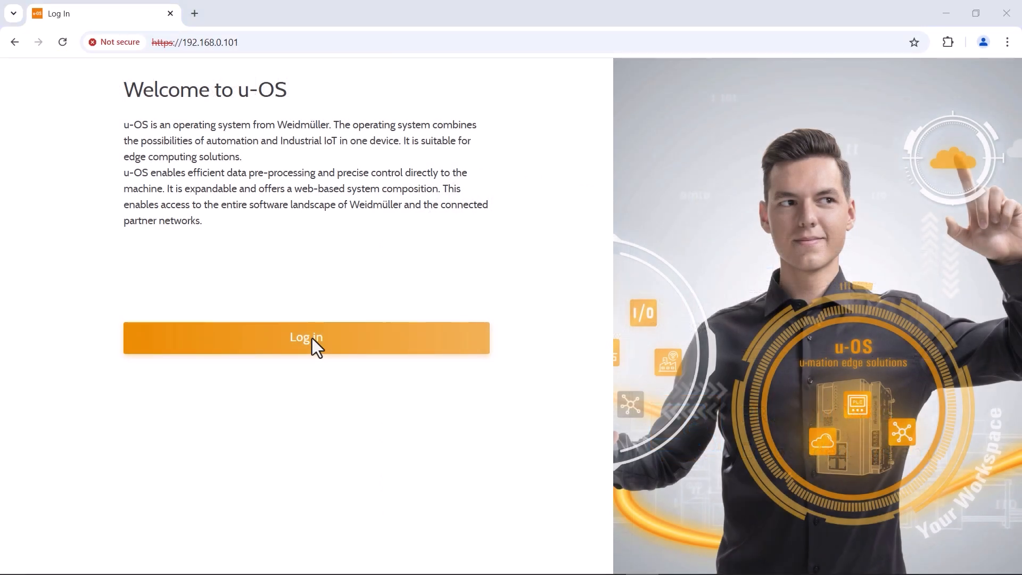
# - Log in to the u-OS web interface as admin with the account password
pyautogui.click(312, 337)
pyautogui.write('admin')
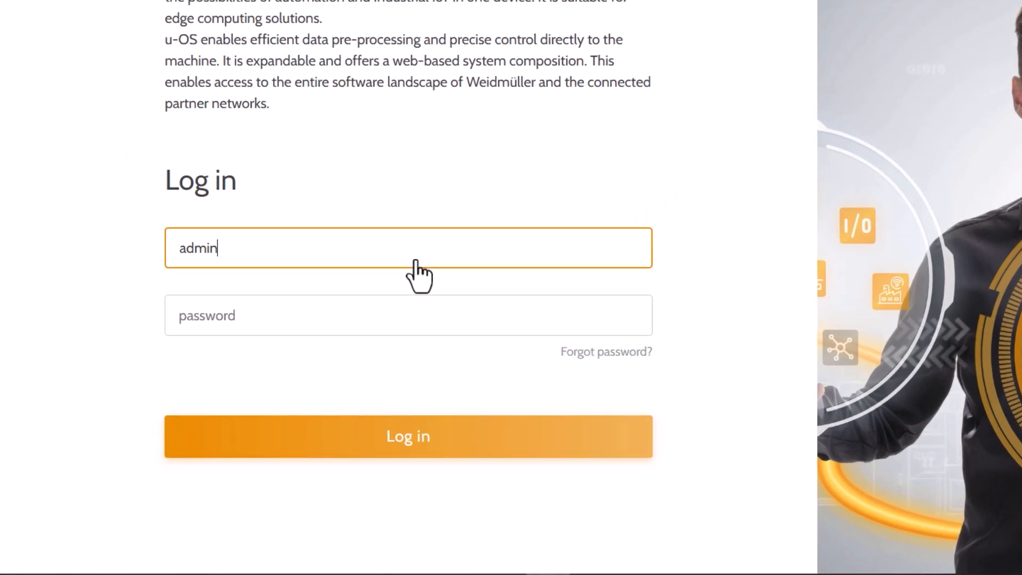
pyautogui.press('Tab')
pyautogui.write('*******')
pyautogui.press('Return')
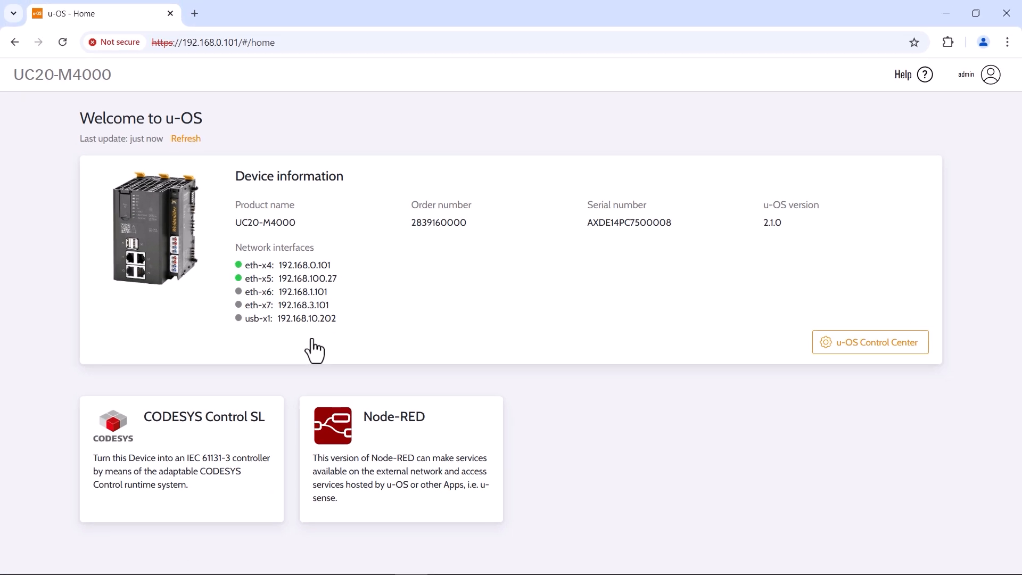
# - Open the App hub from the u-OS Control Center's app manager and select PROCON-WEB Embedded System
pyautogui.click(872, 349)
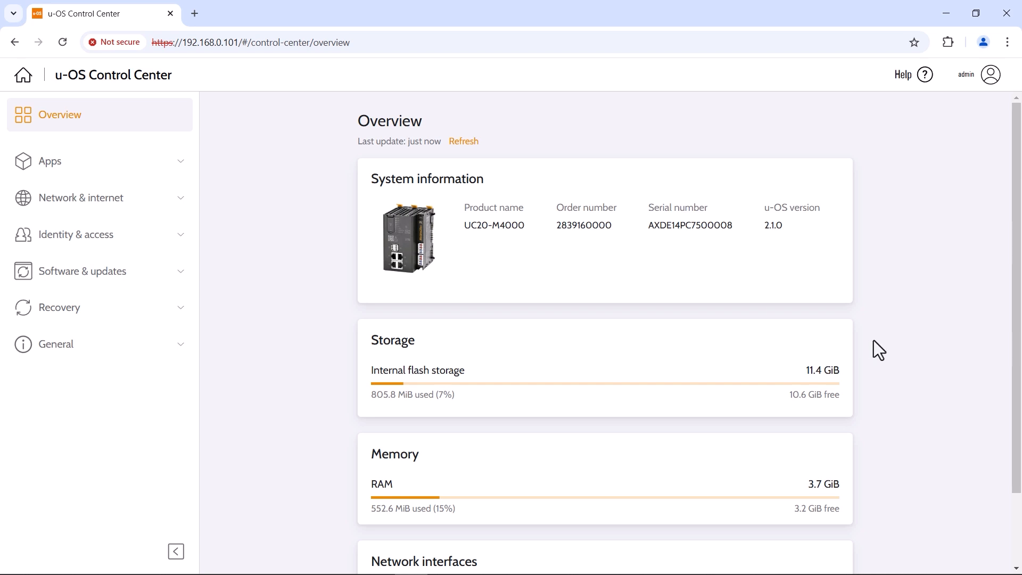
pyautogui.click(25, 167)
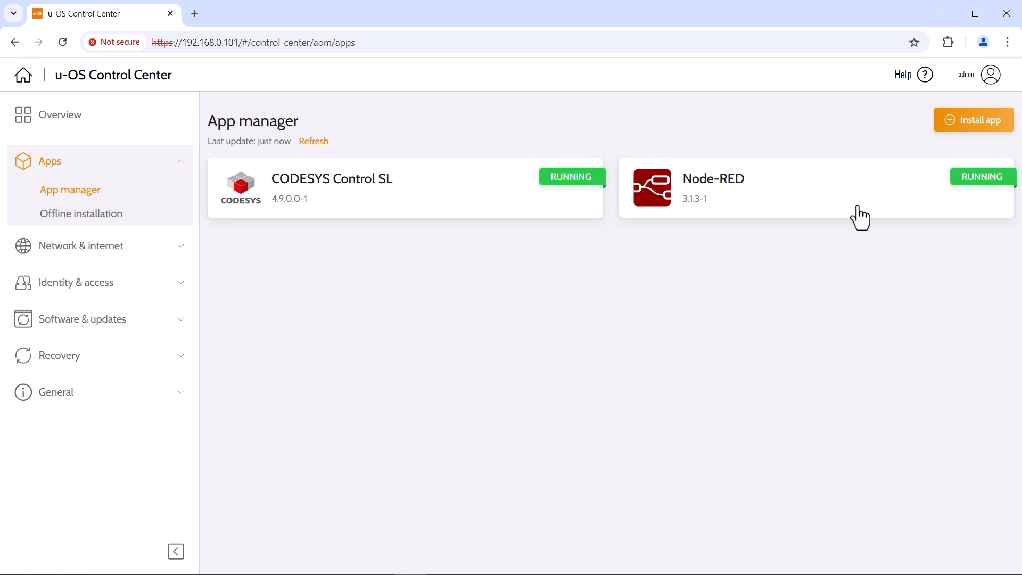
pyautogui.click(979, 130)
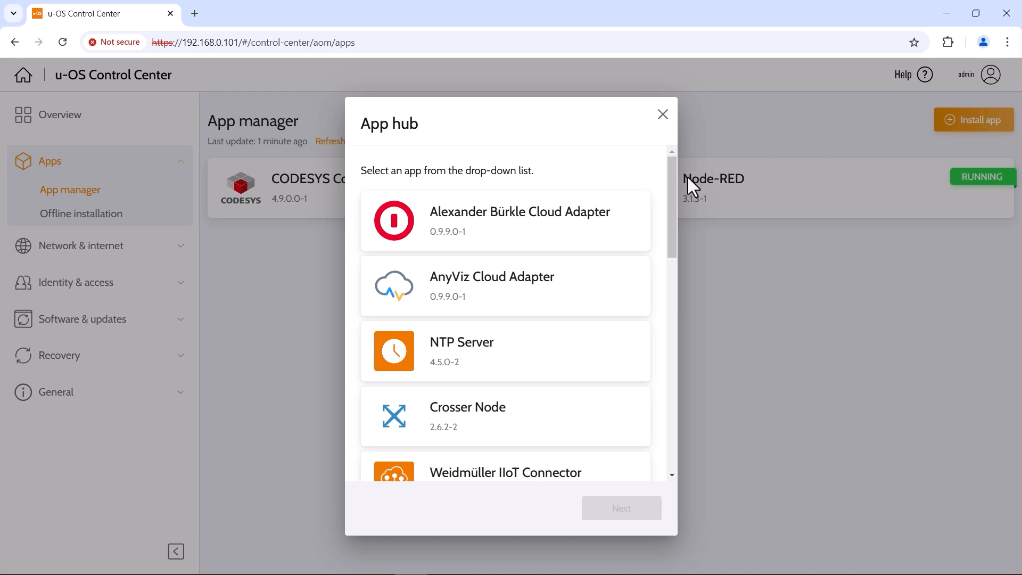
pyautogui.moveTo(672, 190); pyautogui.dragTo(662, 372)
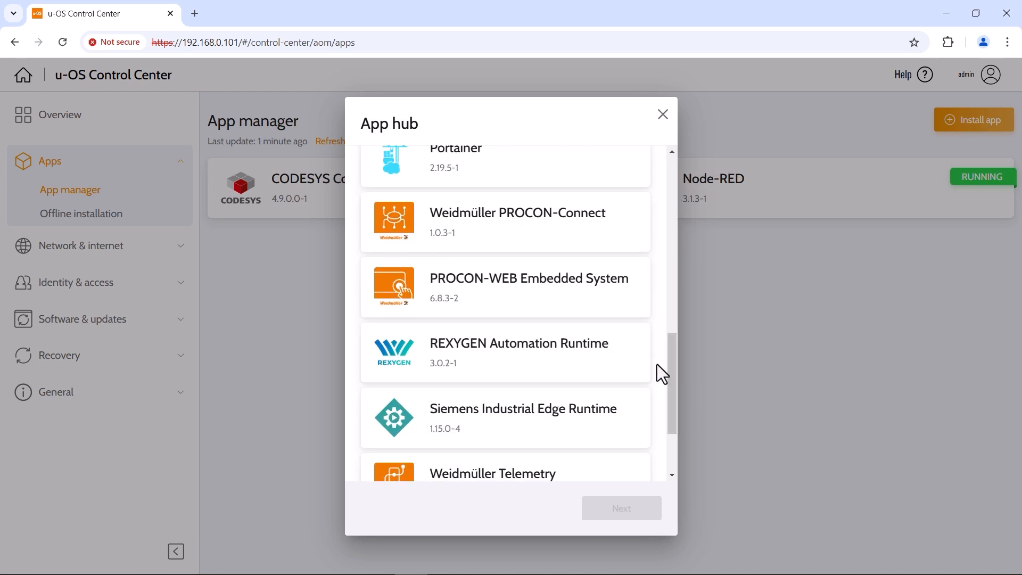
pyautogui.click(557, 290)
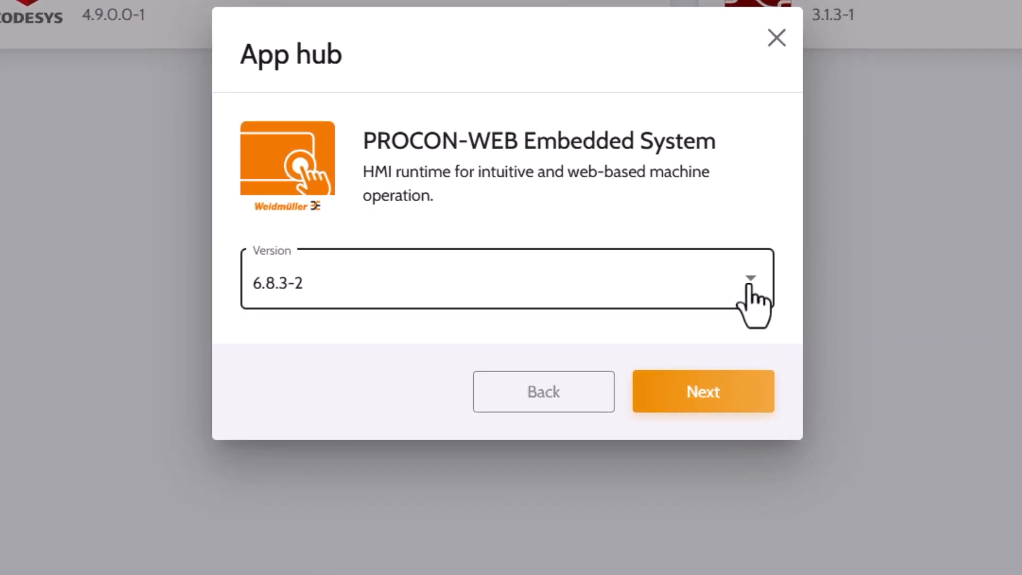
# - Choose version 6.8.3-2 of PROCON-WEB Embedded System and install it on the device
pyautogui.click(746, 285)
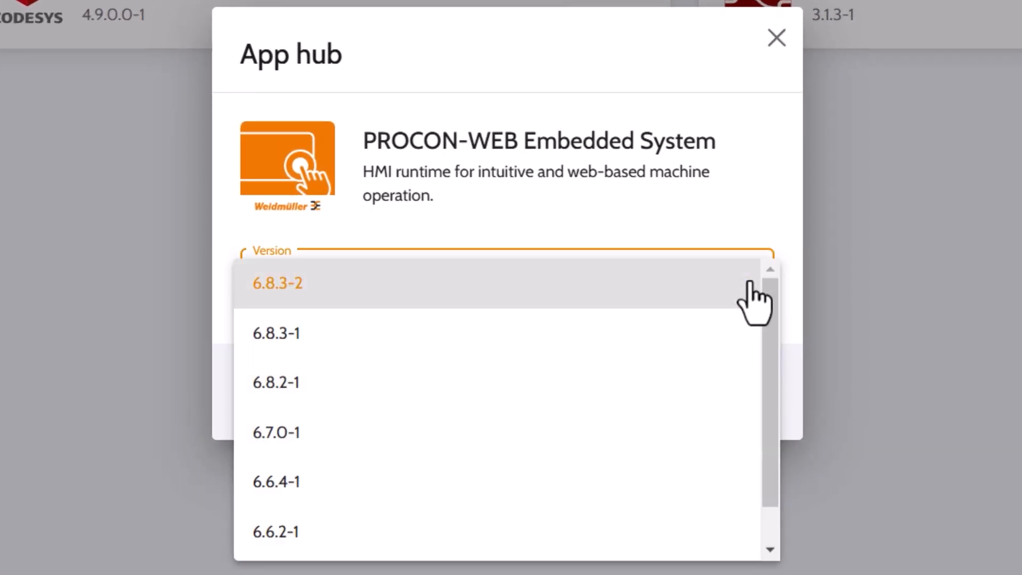
pyautogui.scroll(-1, 766, 298)
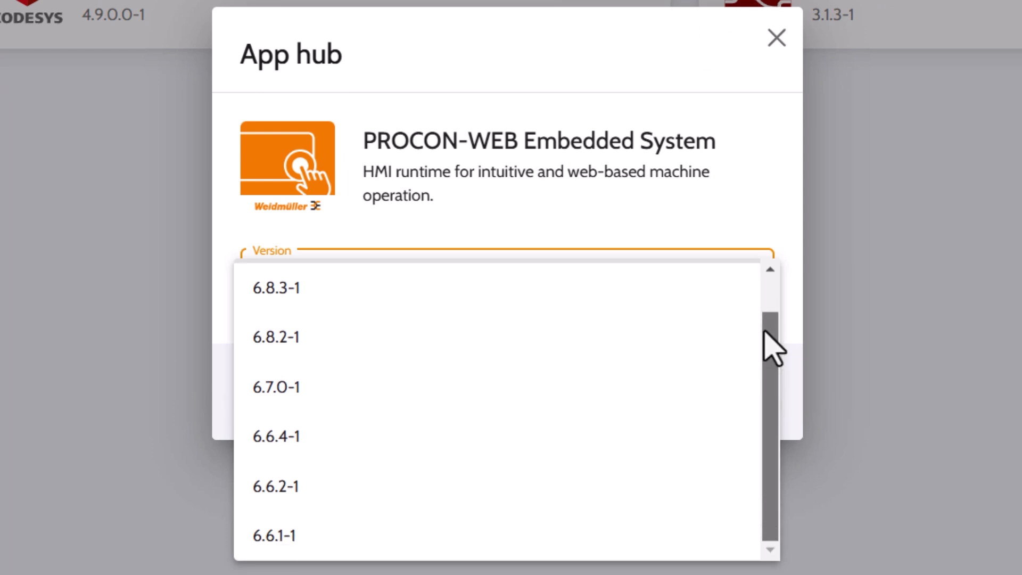
pyautogui.scroll(1, 766, 295)
pyautogui.click(669, 298)
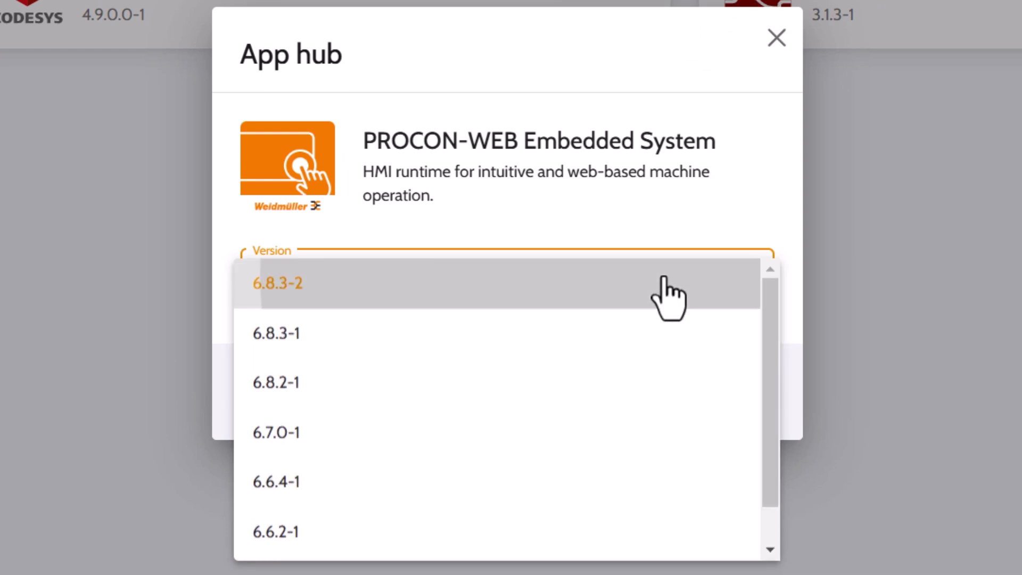
pyautogui.click(705, 393)
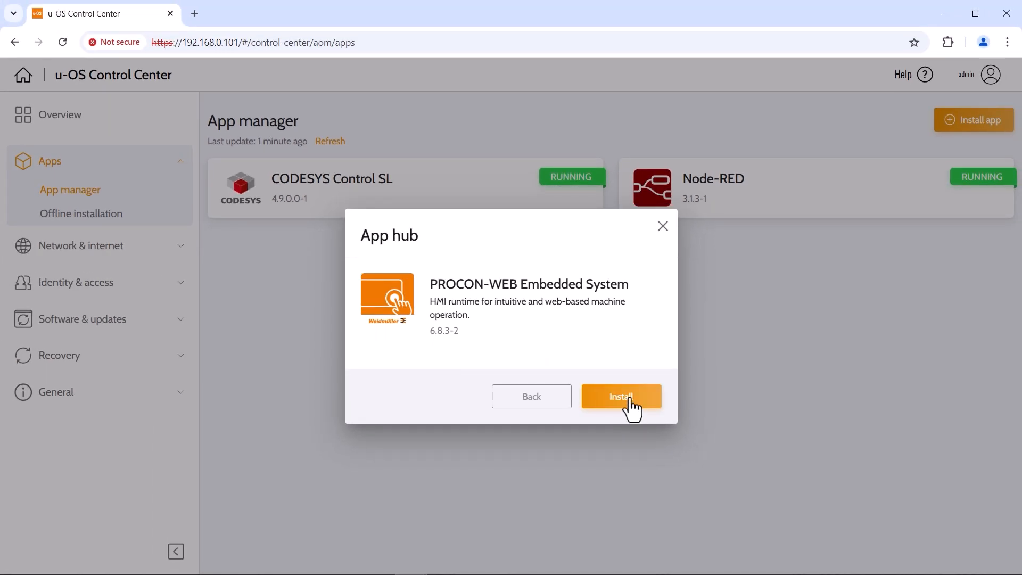
pyautogui.click(630, 399)
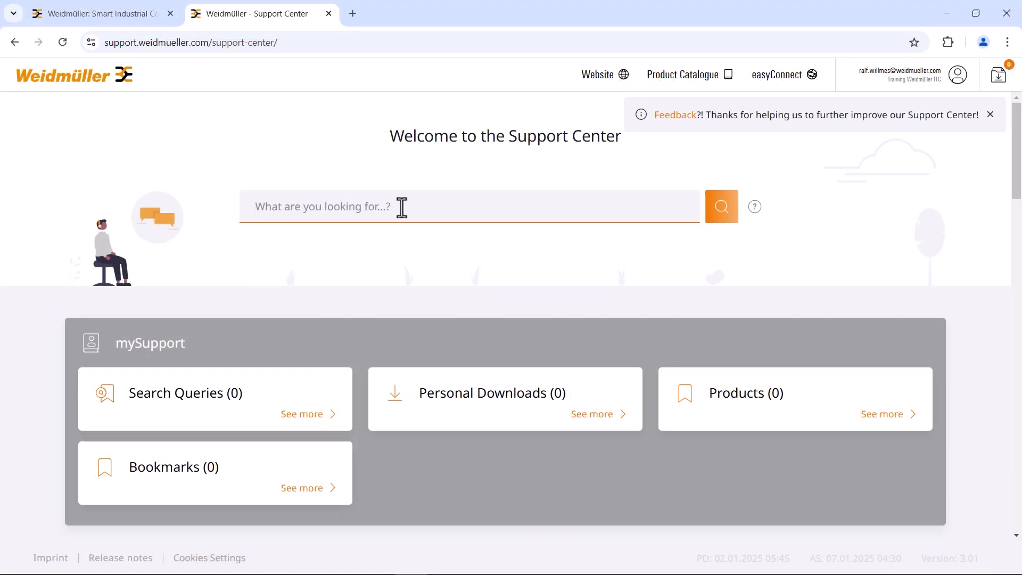
# - Search the Weidmüller Support Center for "procon-web designer" and filter the results to Software downloads
pyautogui.write('procon-web designer')
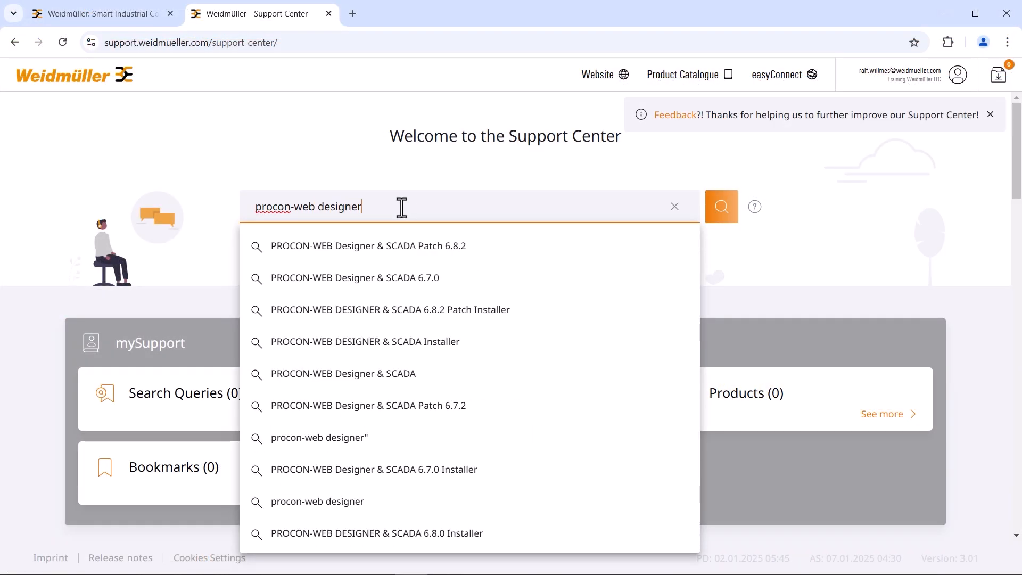
pyautogui.click(715, 209)
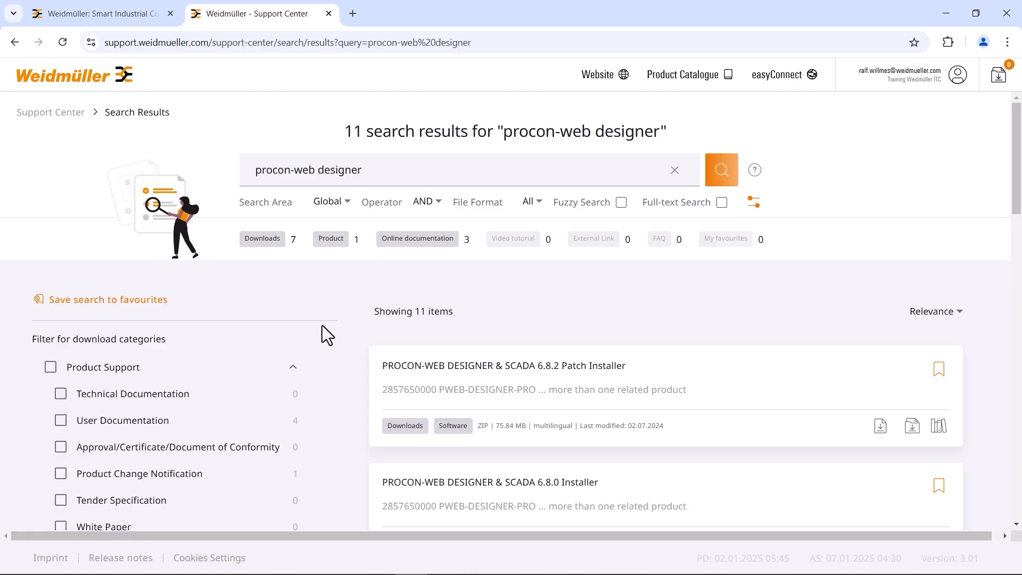
pyautogui.scroll(-5, 170, 368)
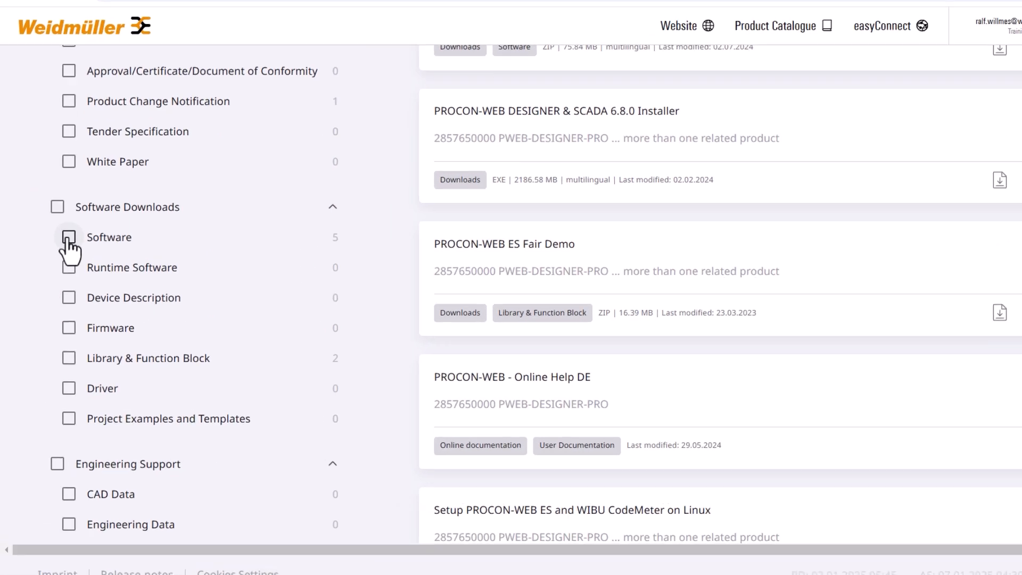
pyautogui.click(61, 260)
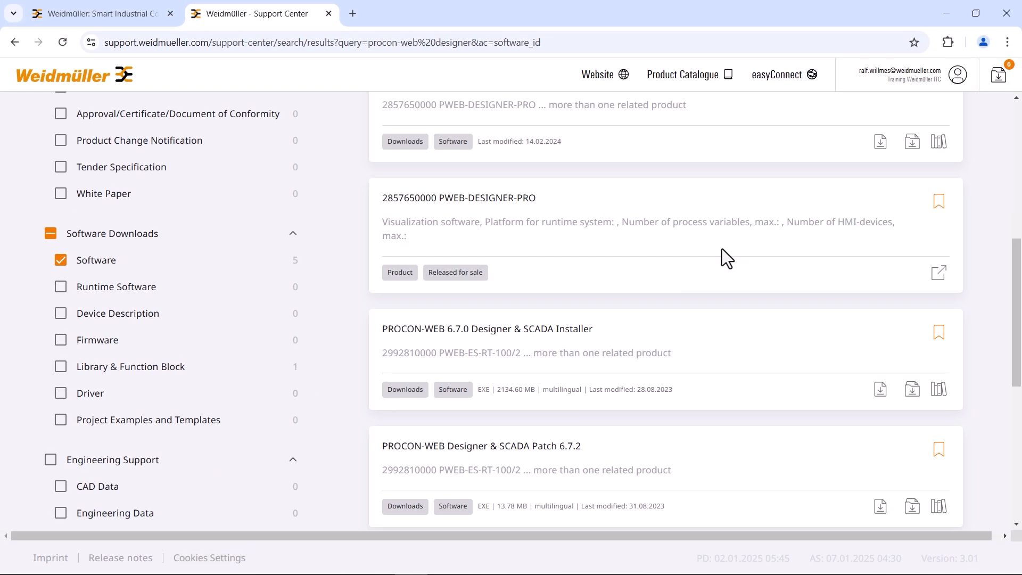
# - Download the PROCON-WEB 6.8.0 Designer & SCADA Installer and the 6.8.2 Patch Installer
pyautogui.scroll(4, 721, 248)
pyautogui.scroll(3, 721, 248)
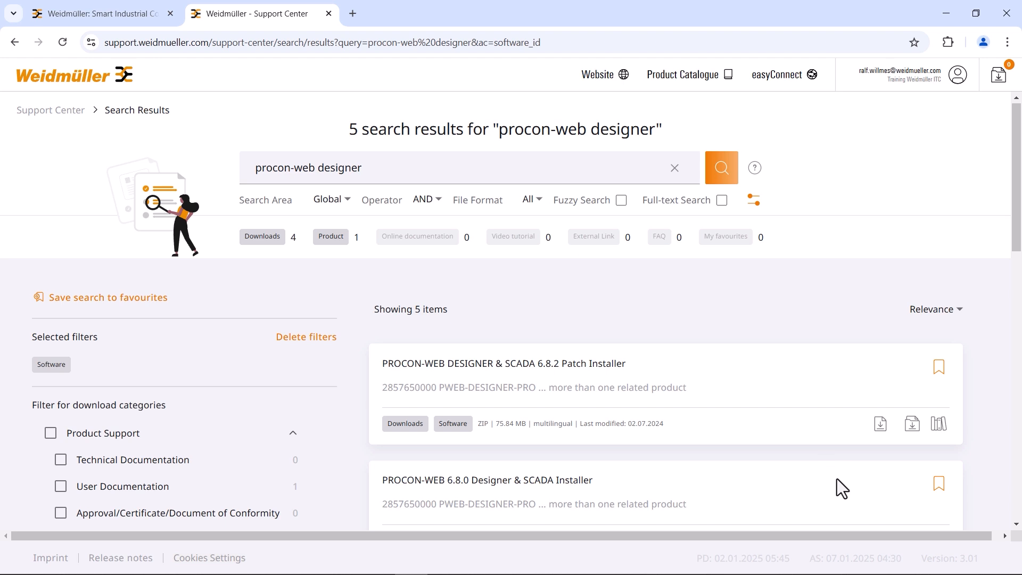
pyautogui.scroll(-1, 858, 477)
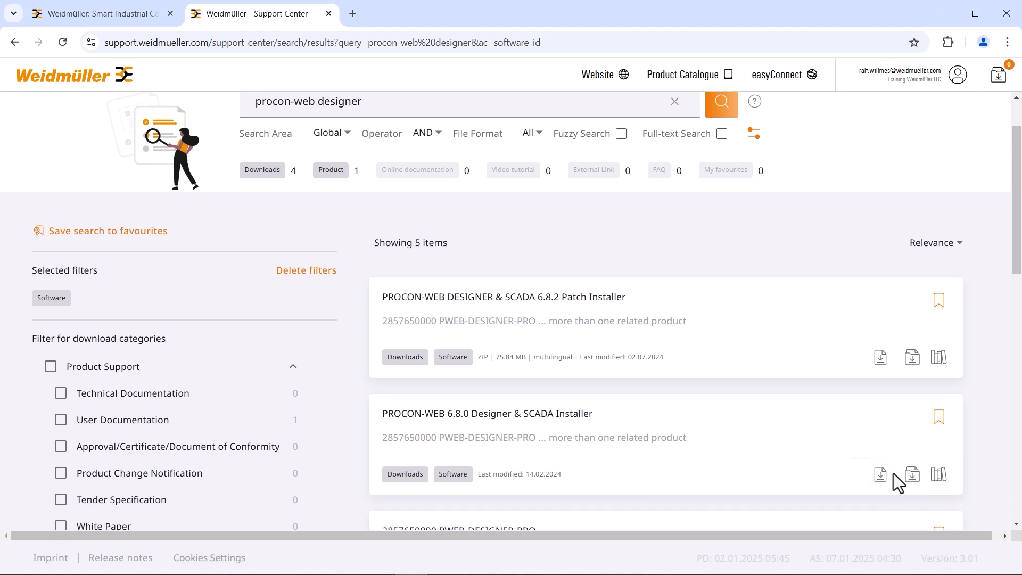
pyautogui.click(881, 477)
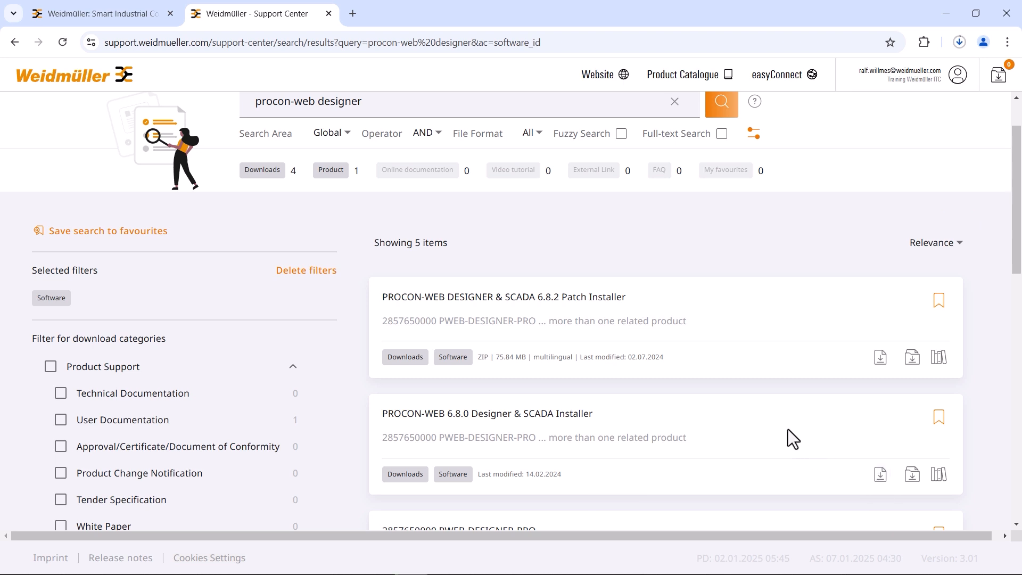
pyautogui.click(881, 358)
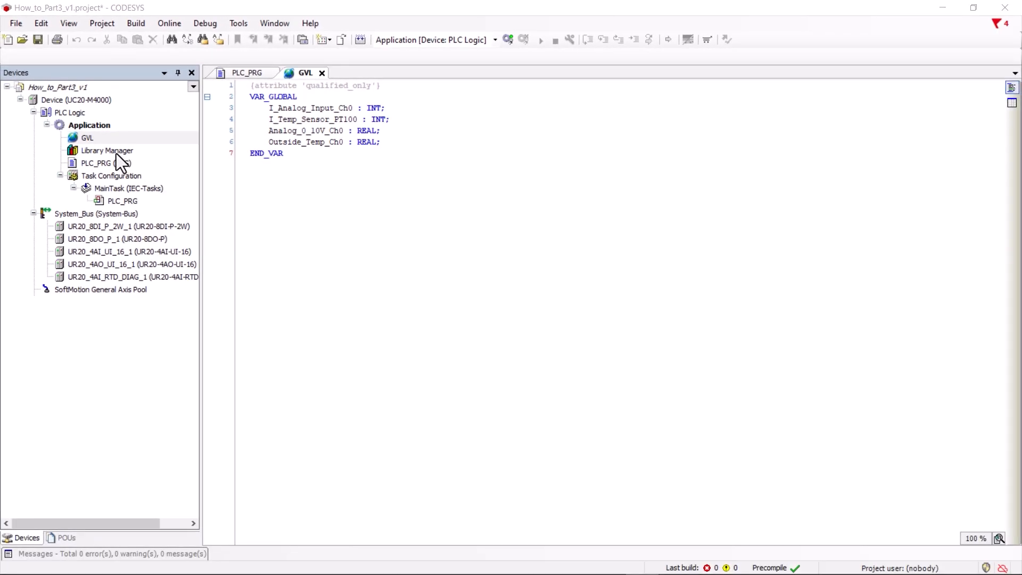
# - In CODESYS, add a Symbol Configuration object to the Application with OPC UA features supported and Optimized Layout
pyautogui.rightClick(93, 126)
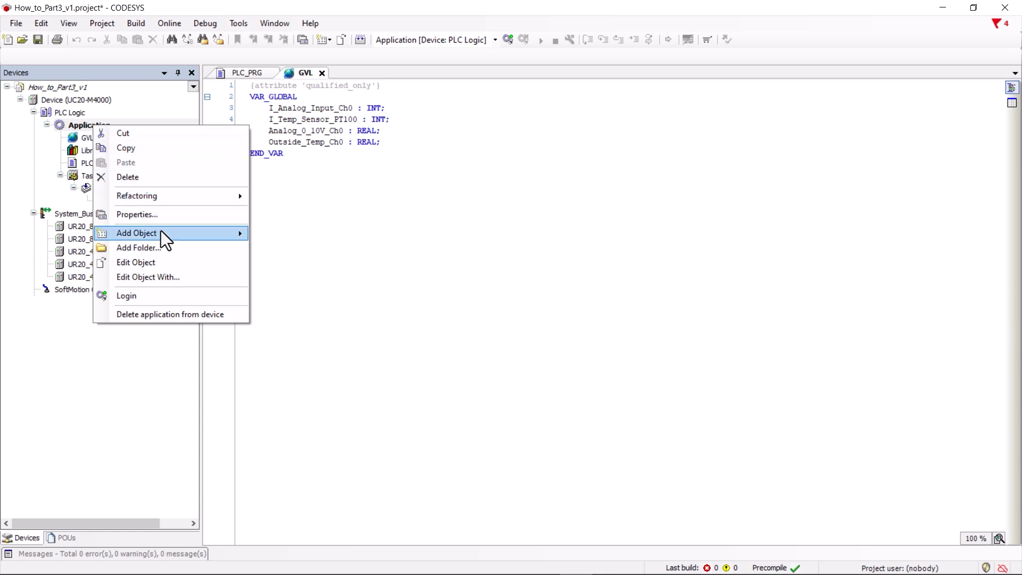
pyautogui.moveTo(165, 236)
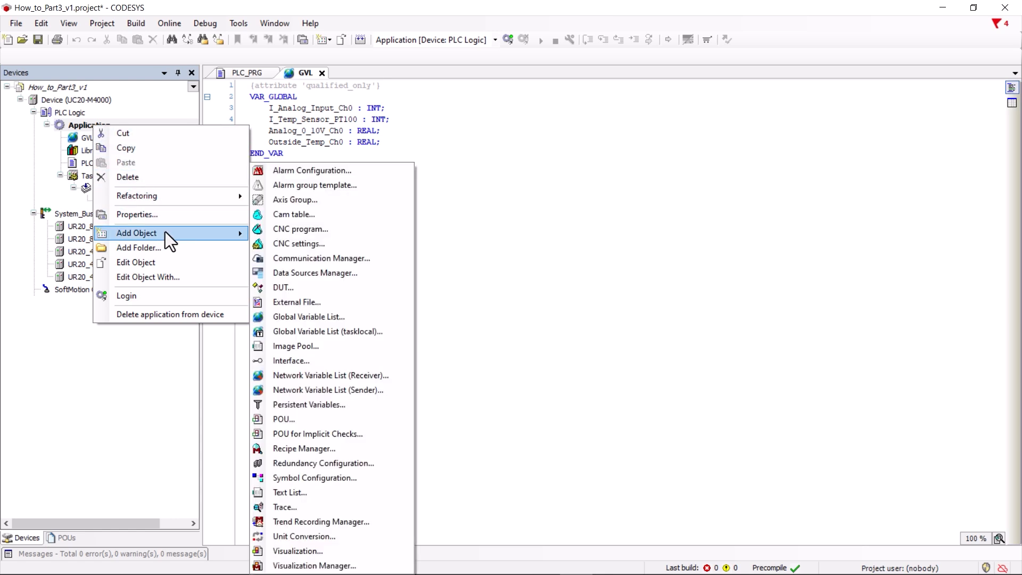
pyautogui.click(360, 478)
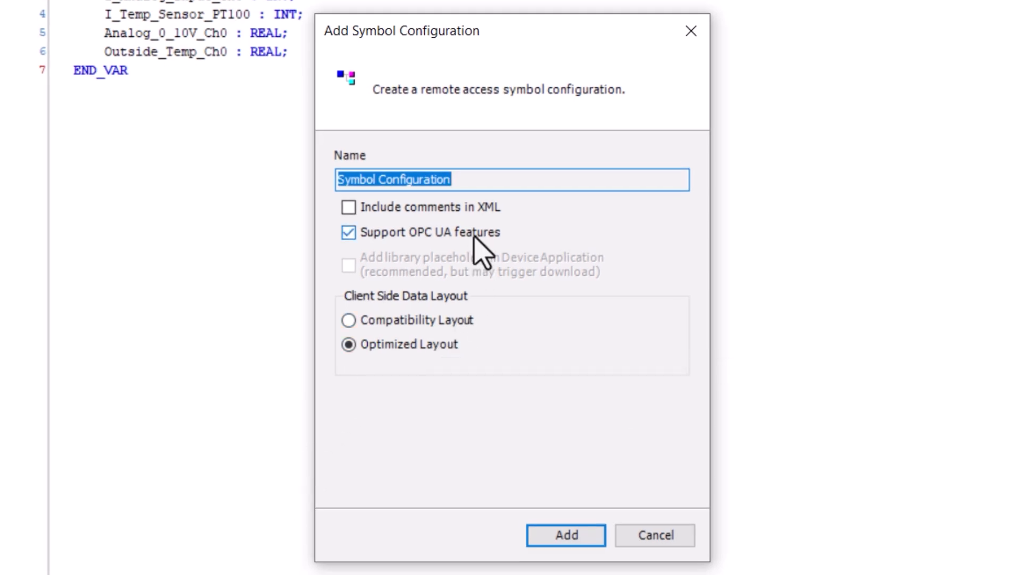
pyautogui.click(569, 539)
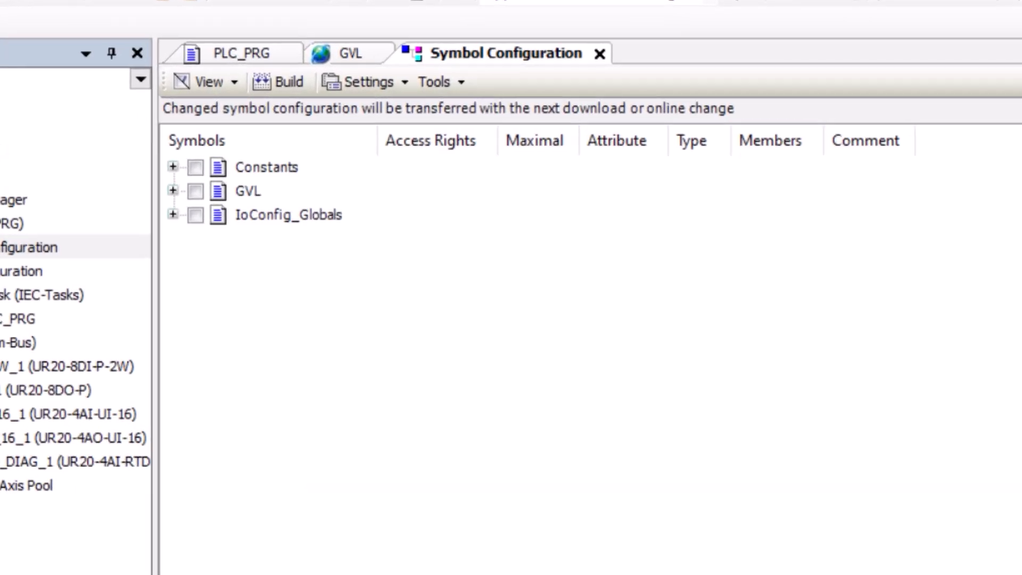
# - Enable the GVL variables Analog_0_10V_Ch0 and Outside_Temp_Ch0 in the symbol configuration and save the project
pyautogui.click(156, 211)
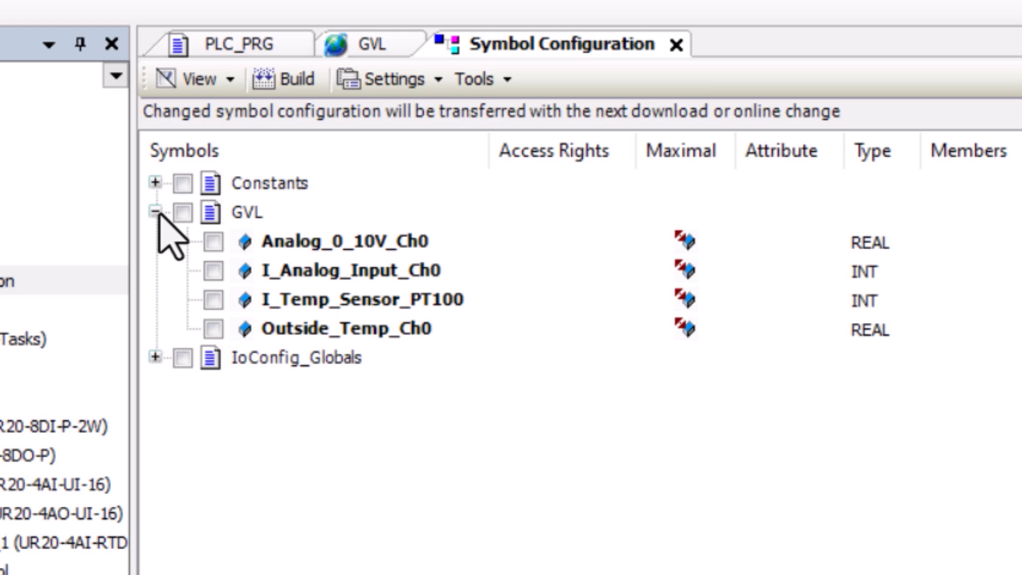
pyautogui.click(213, 243)
pyautogui.click(213, 328)
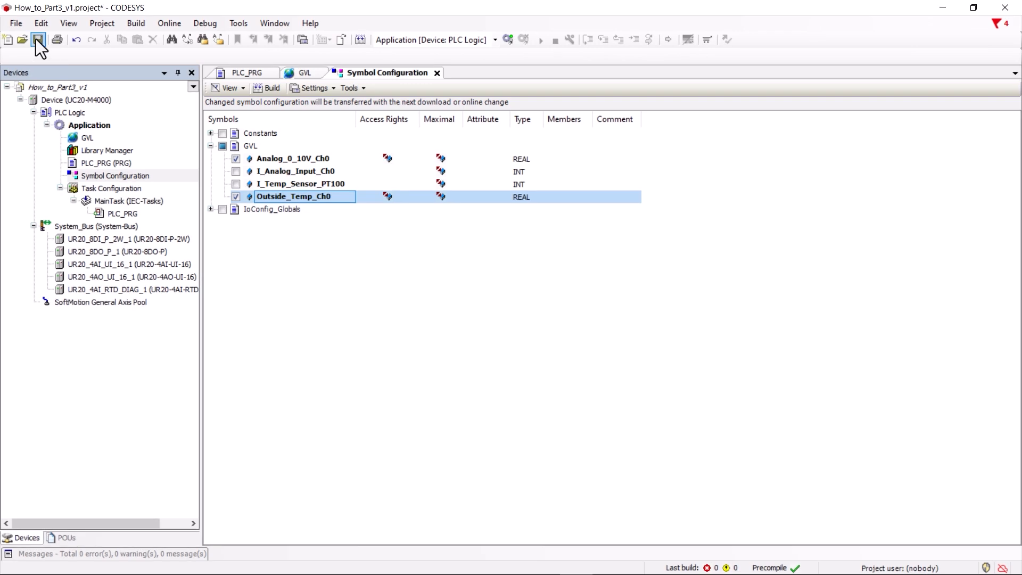
pyautogui.click(36, 40)
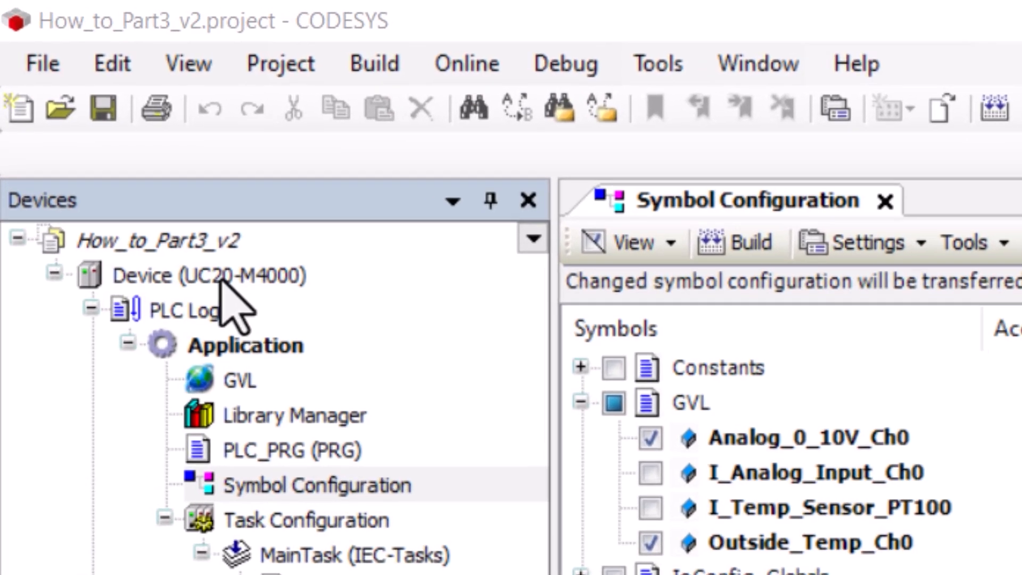
# - Open the communication settings of Device (UC20-M4000), scan the network and select the controller ucu [0065]
pyautogui.click(80, 101)
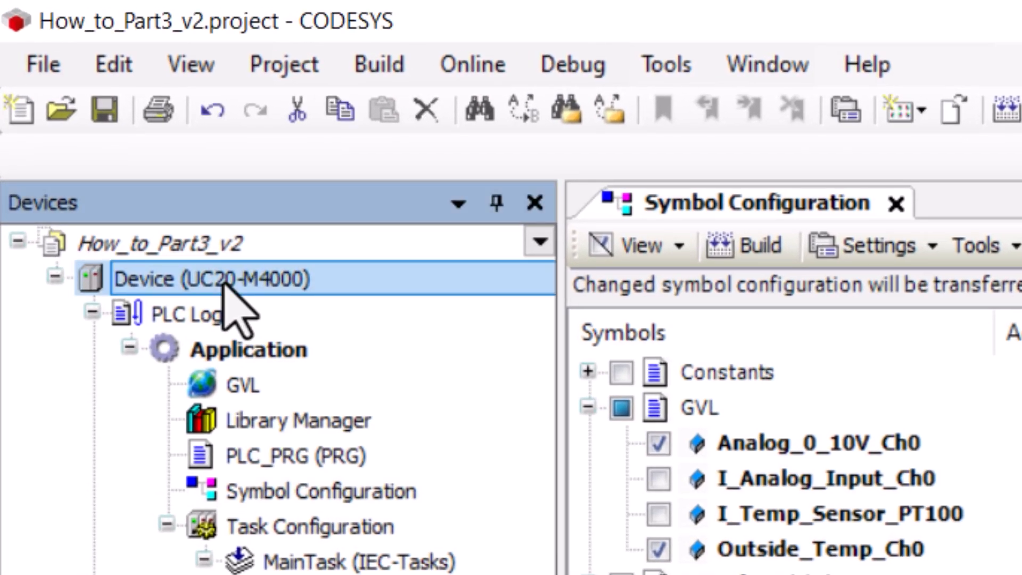
pyautogui.doubleClick(223, 282)
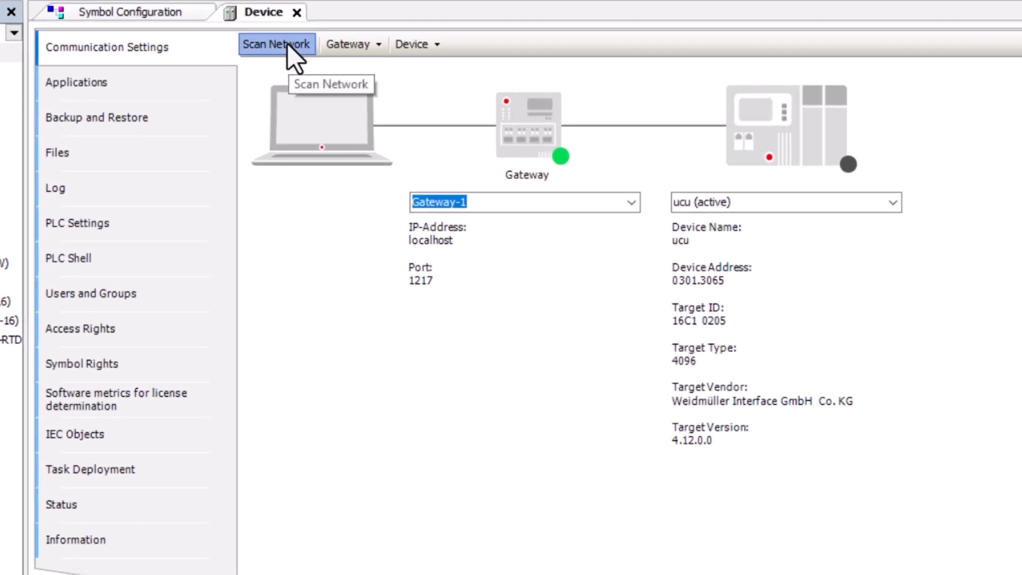
pyautogui.click(287, 48)
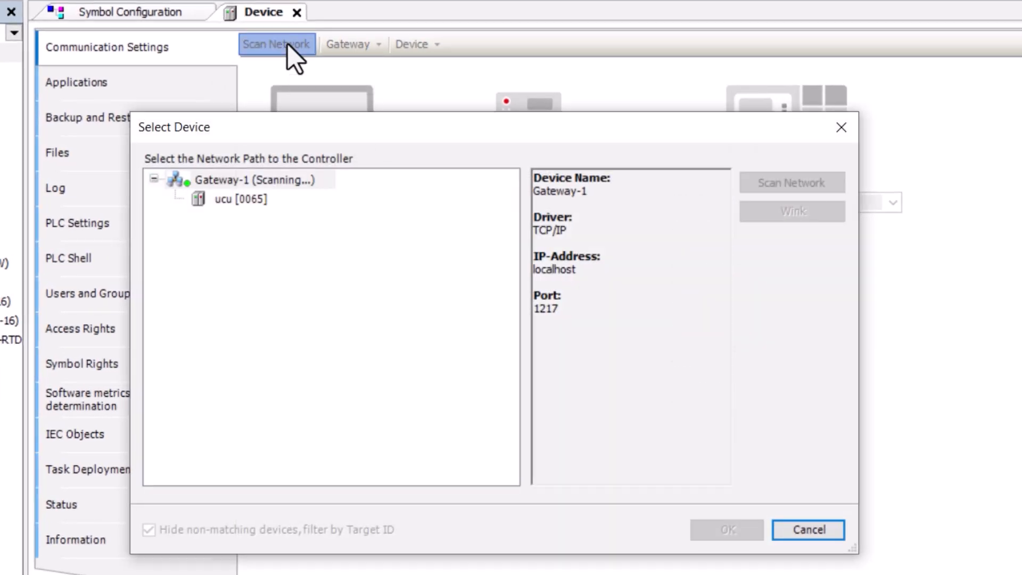
pyautogui.click(243, 199)
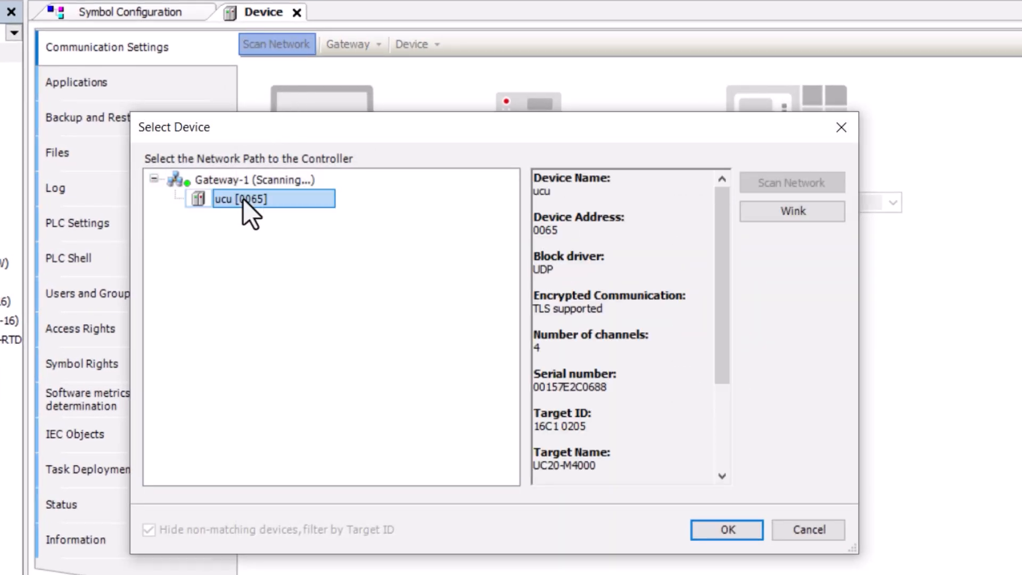
pyautogui.click(732, 530)
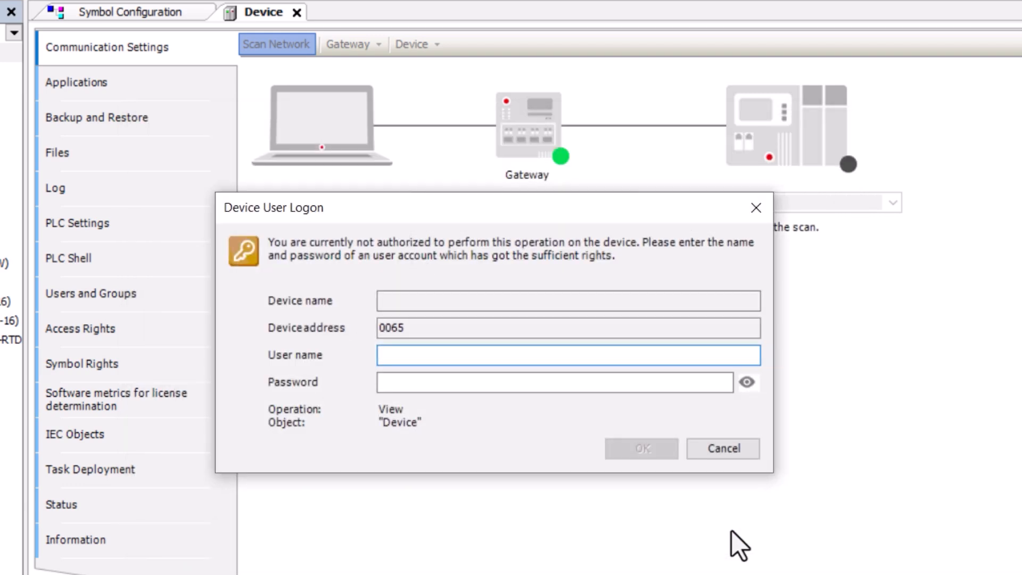
# - Log on to the controller with the user name admin and the device password
pyautogui.write('admin')
pyautogui.press('Tab')
pyautogui.write('•••••••')
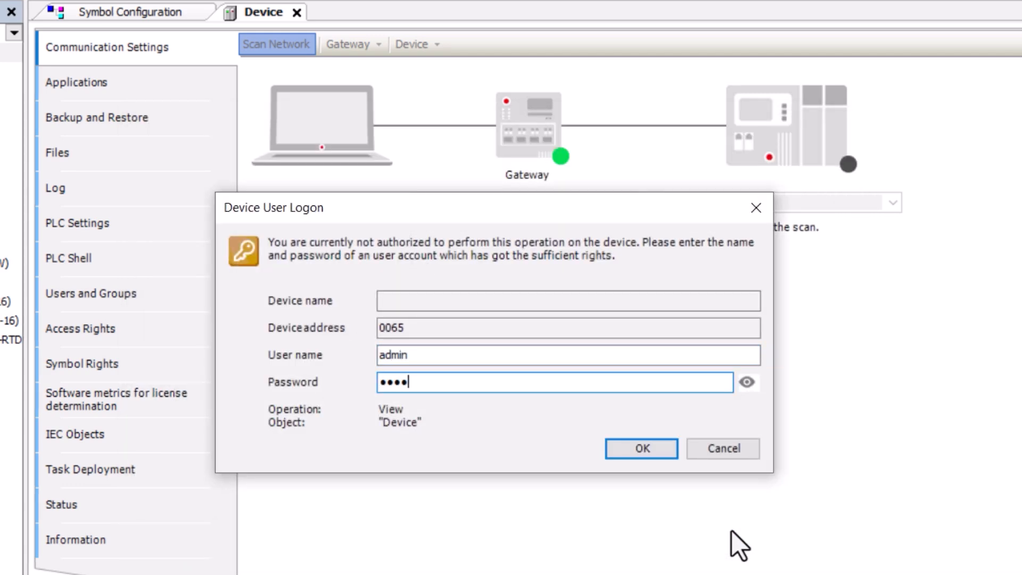
pyautogui.press('Return')
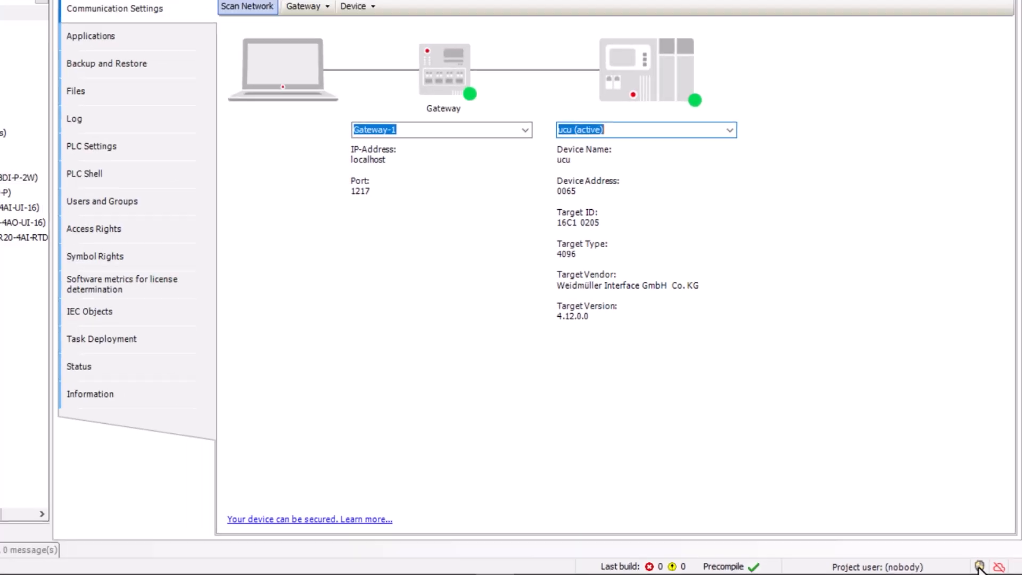
# - Open the Security Screen, load the devices' certificate data and select Device
pyautogui.click(980, 565)
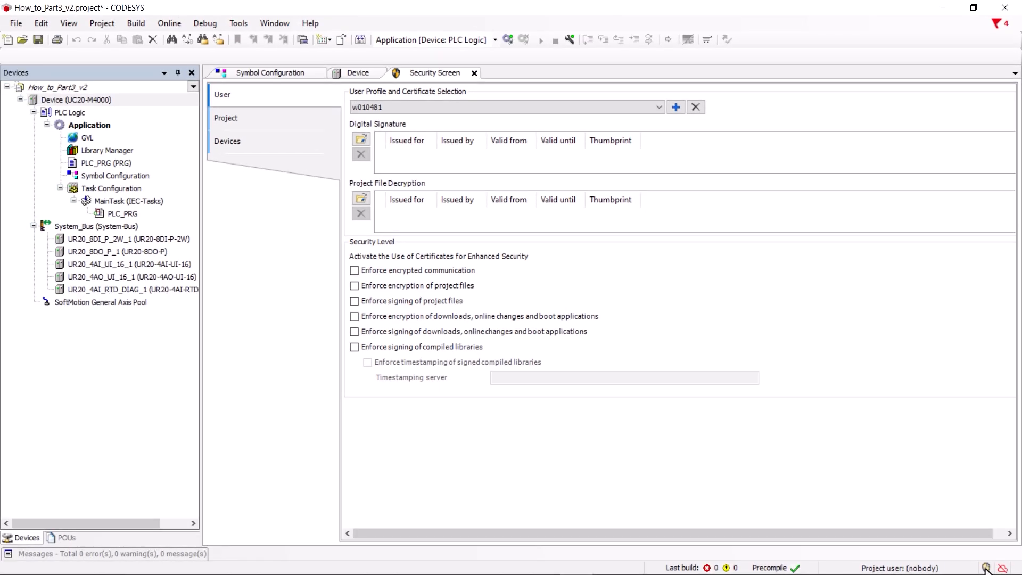
pyautogui.click(268, 145)
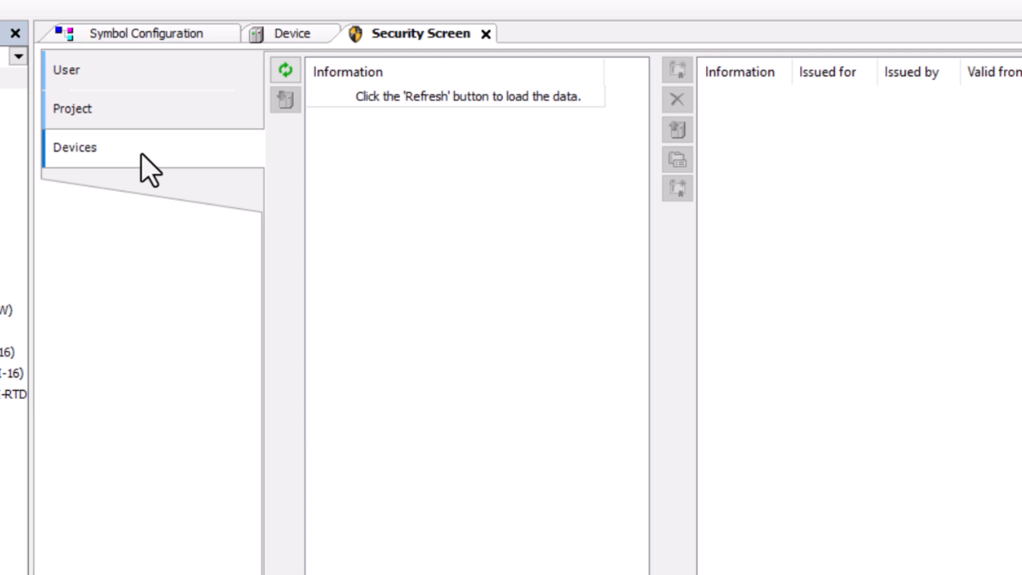
pyautogui.click(282, 72)
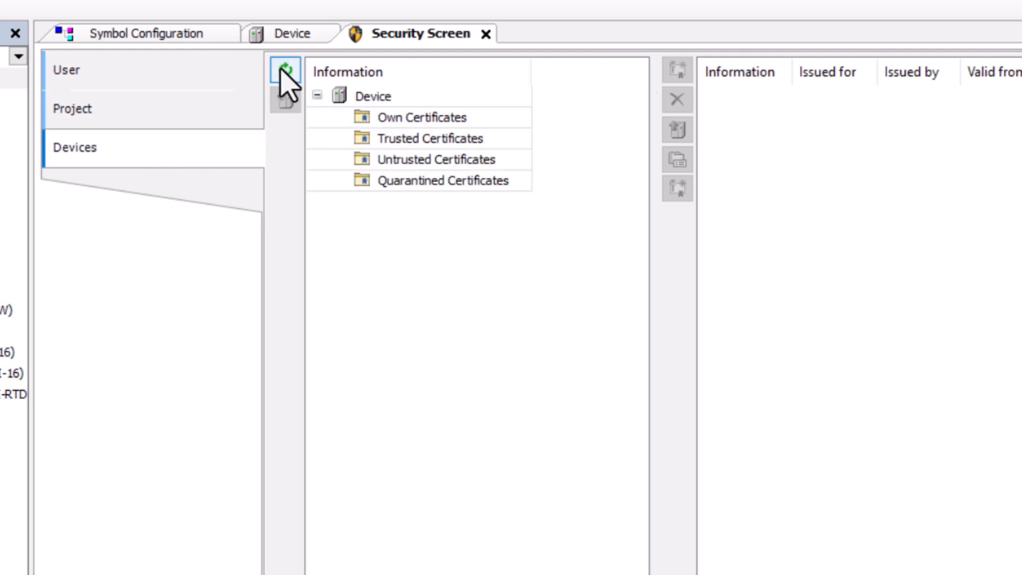
pyautogui.click(384, 96)
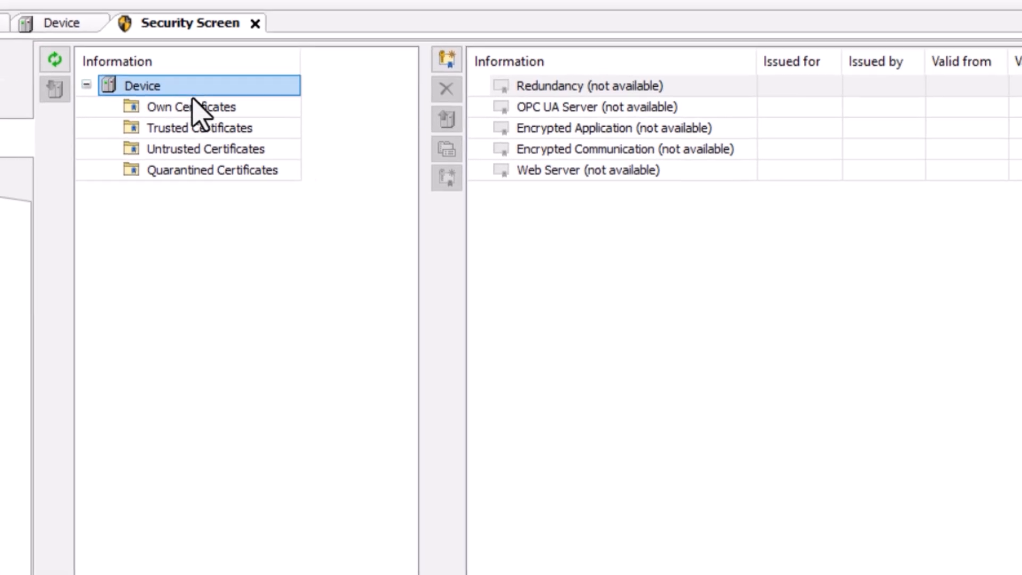
# - Create a certificate for the OPC UA Server with a key length of 3072 bit and a validity of 365 days
pyautogui.click(473, 106)
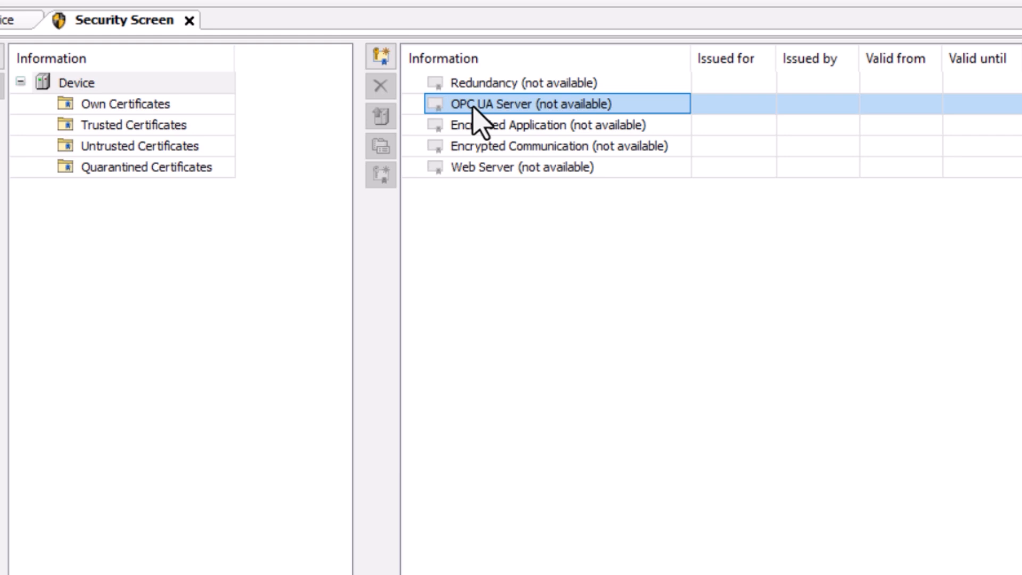
pyautogui.click(381, 56)
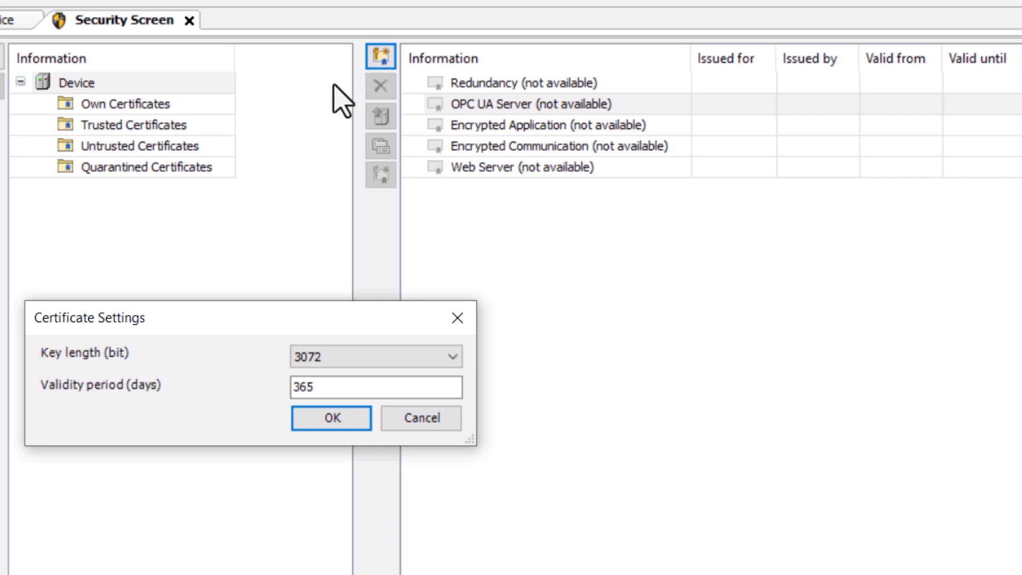
pyautogui.click(325, 421)
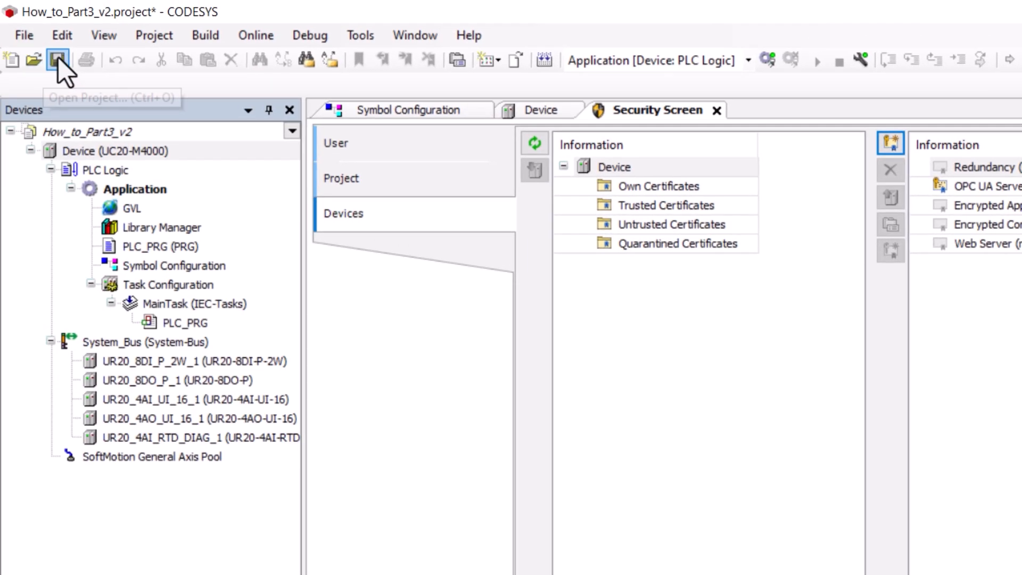
# - Save the project and log in to the controller with the PLC application
pyautogui.click(57, 58)
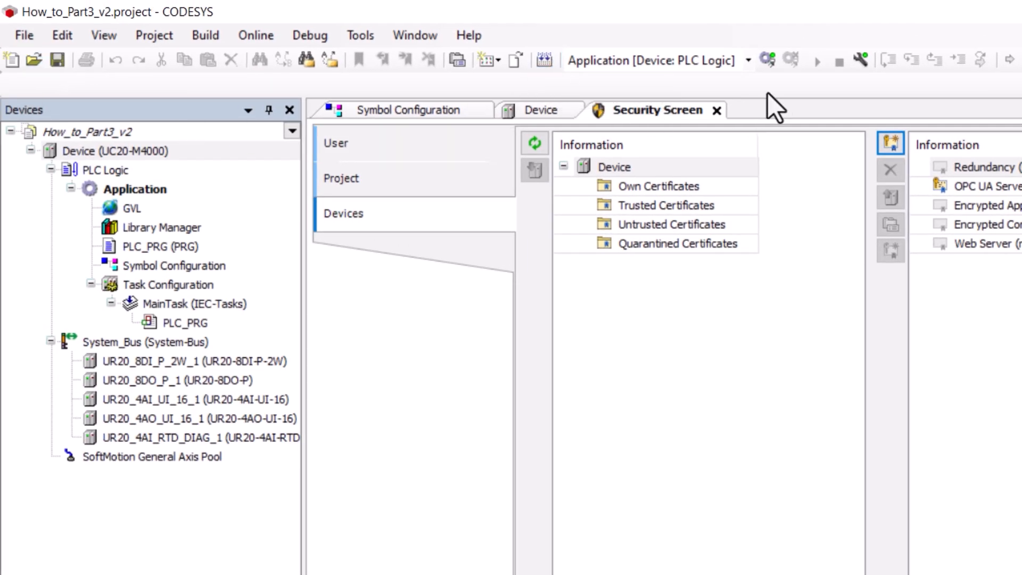
pyautogui.click(768, 57)
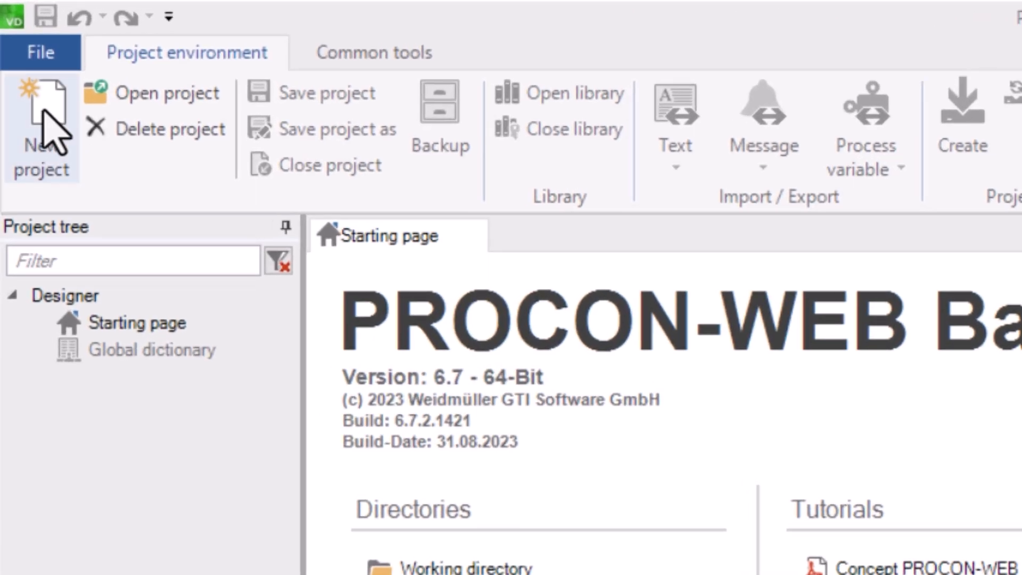
# - In PROCON-WEB Designer, create an empty project named Visu_Temperature for the target system Embedded Systems
pyautogui.click(43, 110)
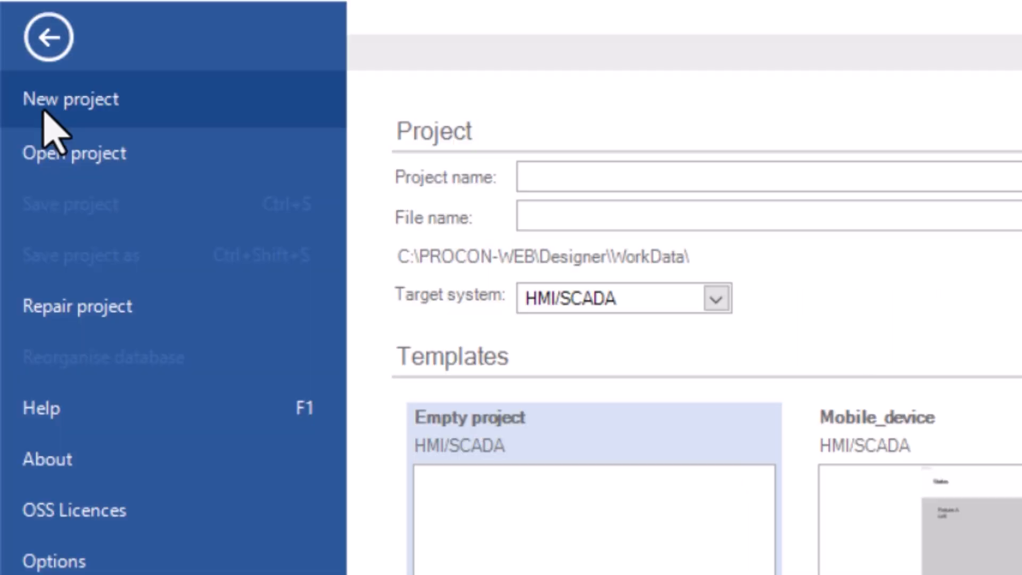
pyautogui.click(579, 182)
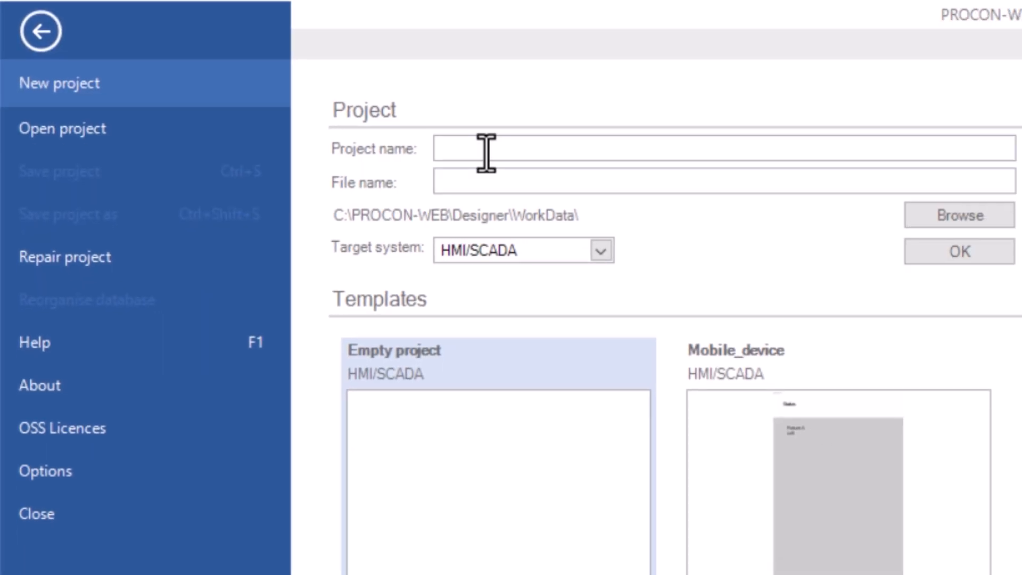
pyautogui.write('Visu')
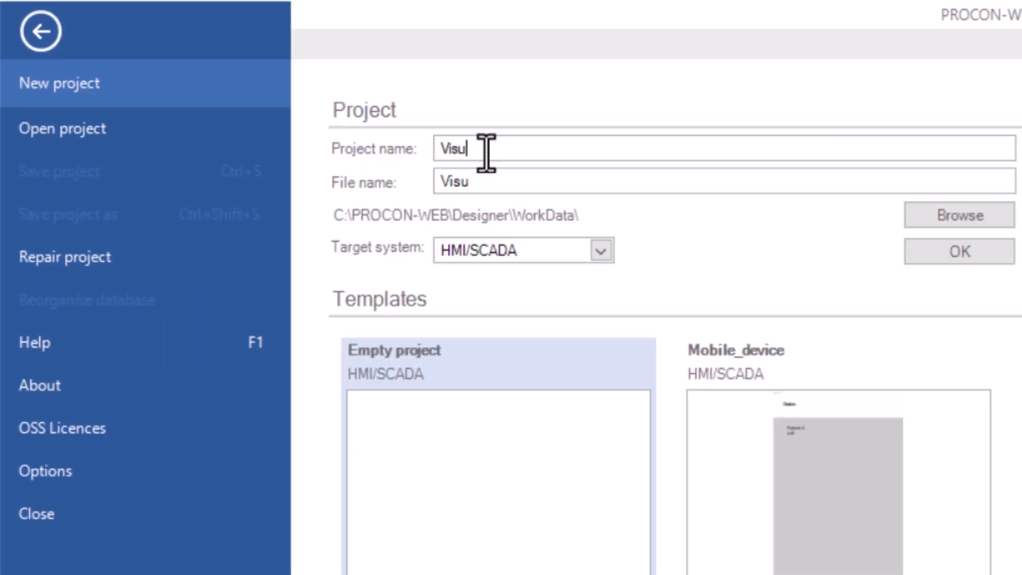
pyautogui.write('_Temperature')
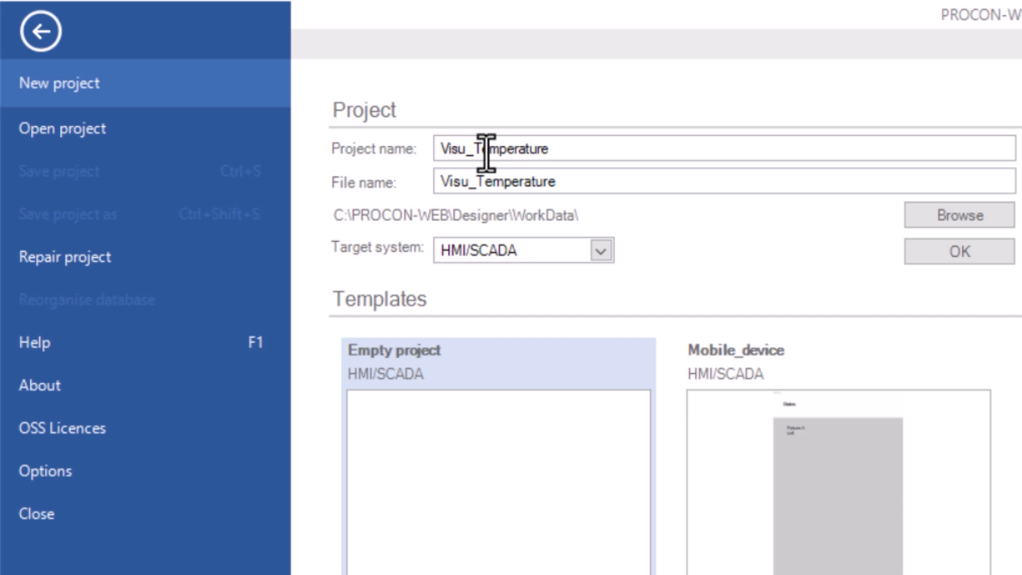
pyautogui.click(602, 250)
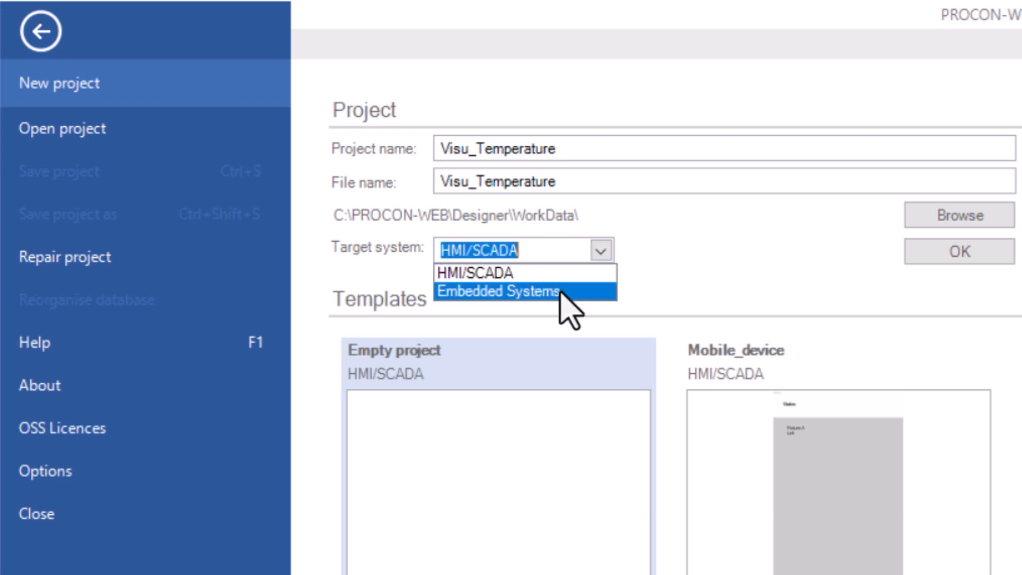
pyautogui.click(560, 293)
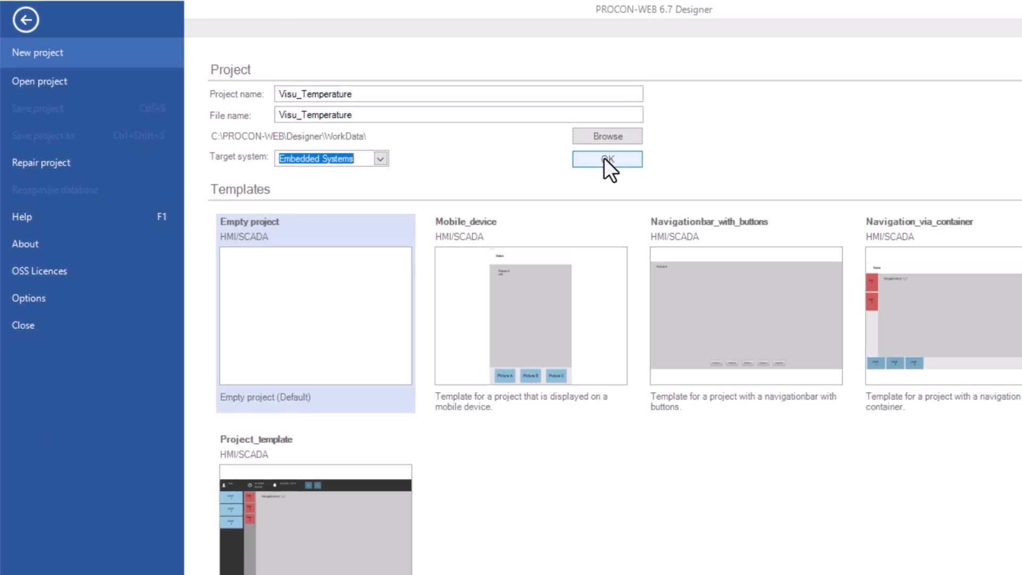
pyautogui.click(604, 159)
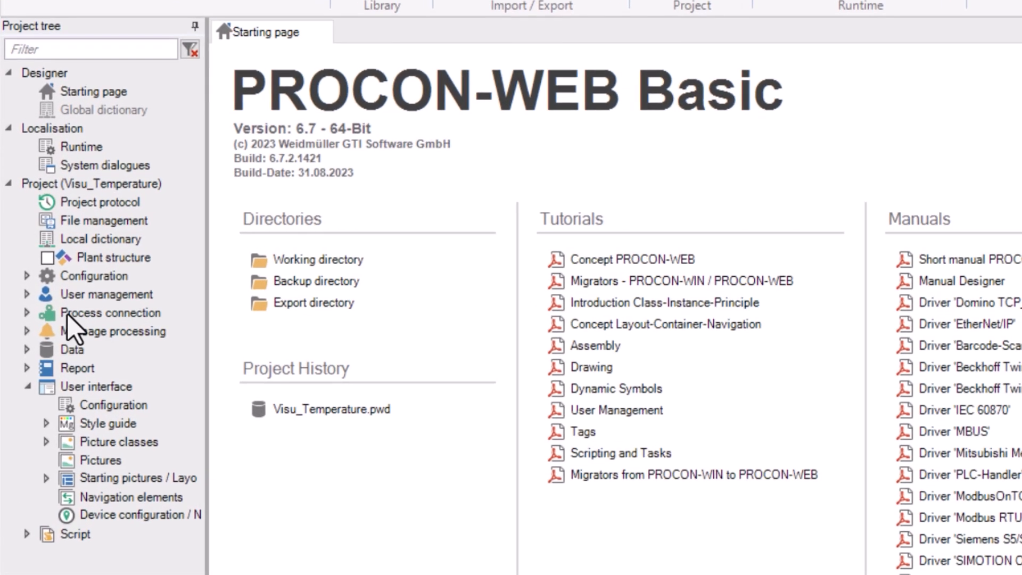
# - Open the project's process variables table and activate the OPC-UA V2 driver in the driver selection
pyautogui.click(32, 300)
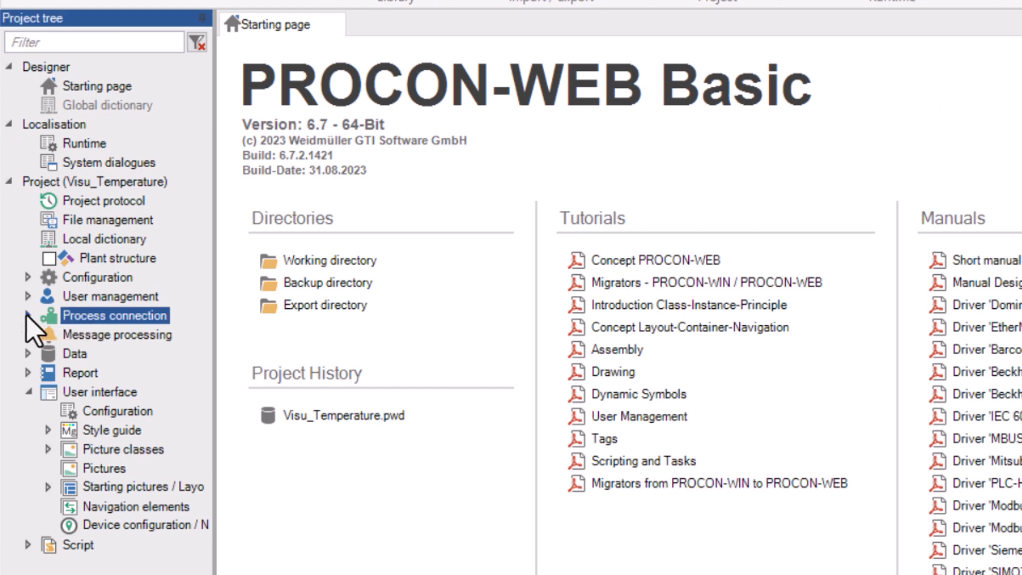
pyautogui.click(27, 316)
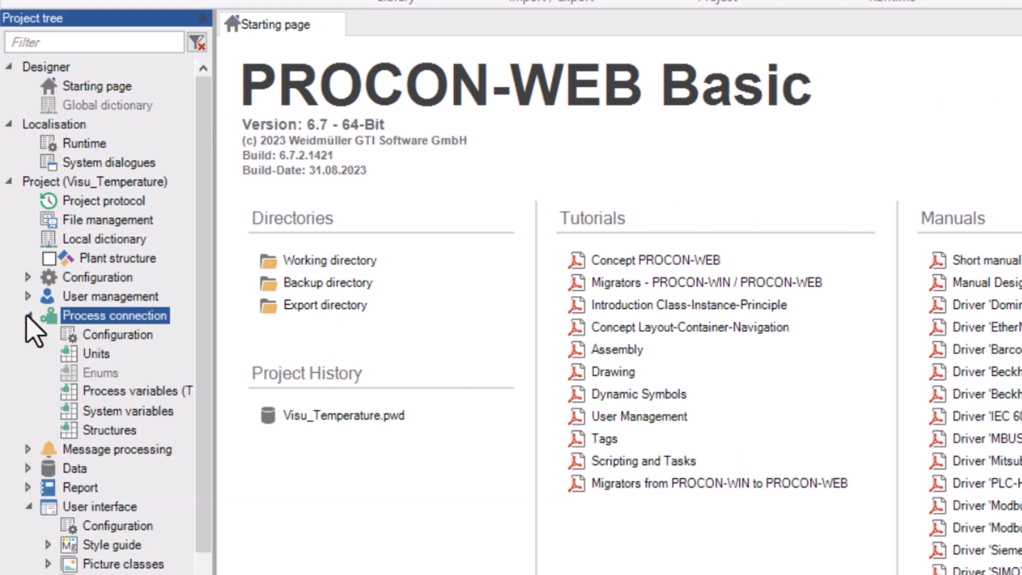
pyautogui.doubleClick(133, 392)
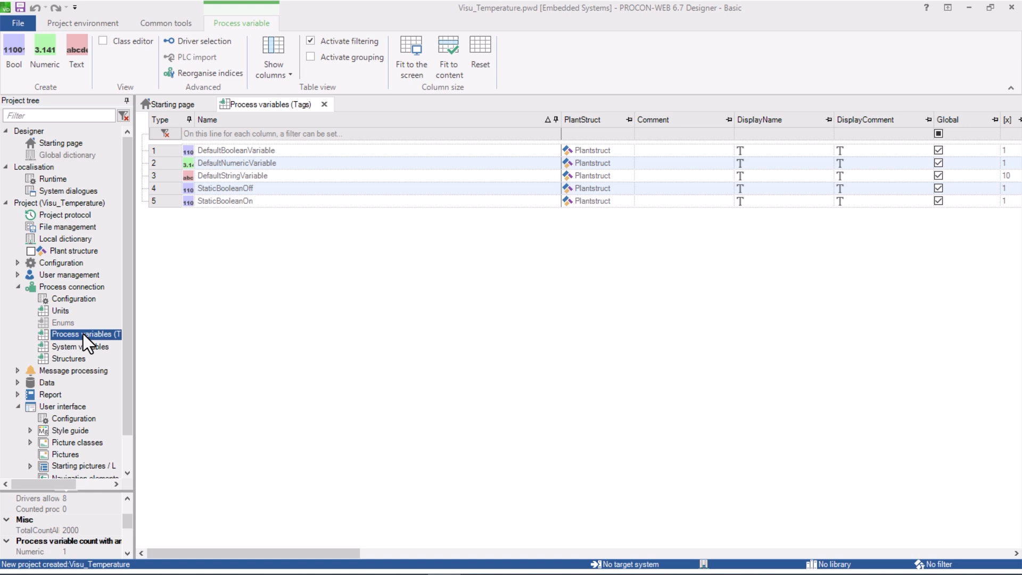
pyautogui.click(204, 40)
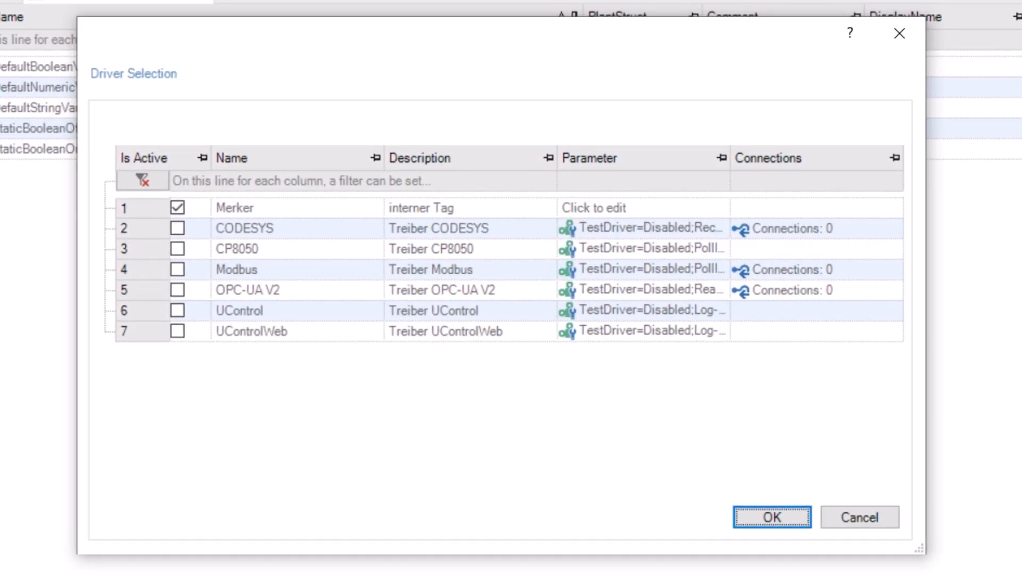
pyautogui.click(178, 291)
pyautogui.click(178, 290)
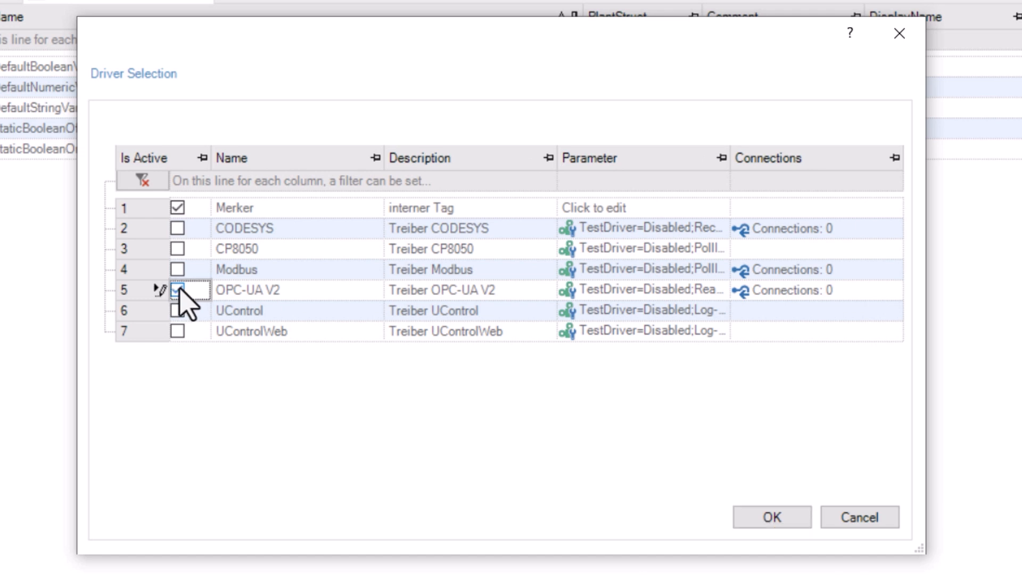
# - Add a new TCP connection named OPC UA Connection to the OPC-UA V2 driver
pyautogui.click(898, 287)
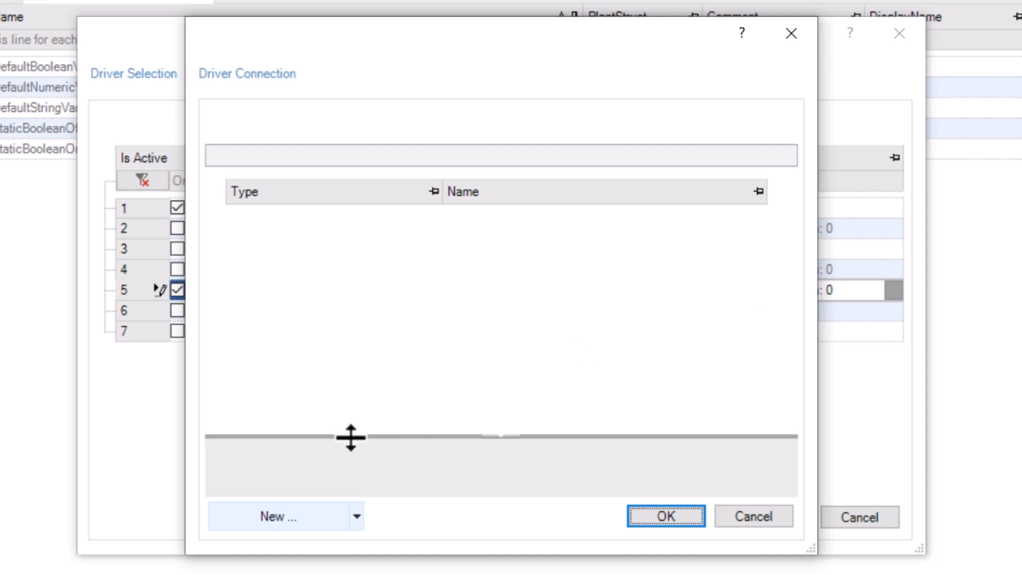
pyautogui.click(283, 515)
pyautogui.click(485, 217)
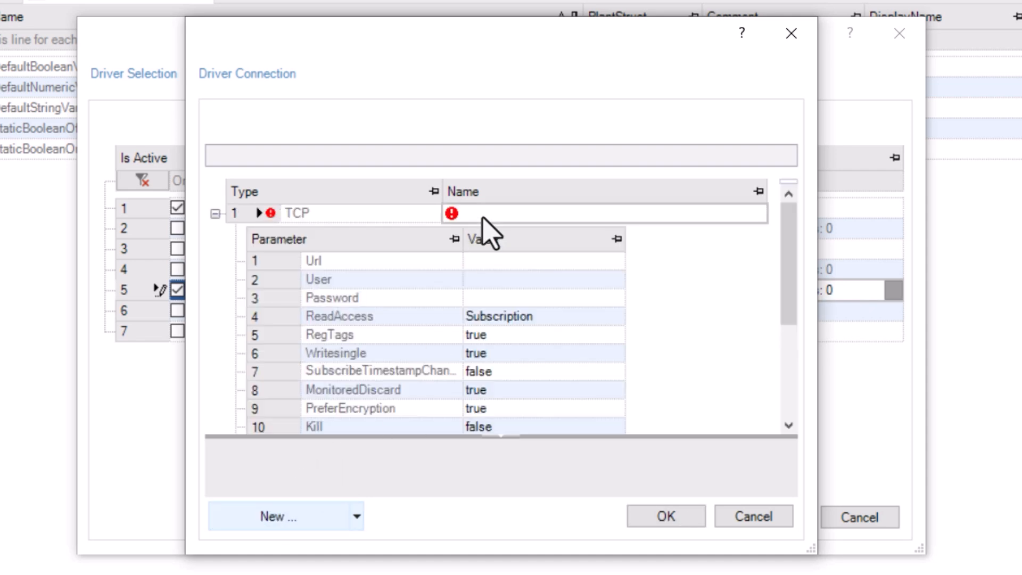
pyautogui.write('OPC UA Connection')
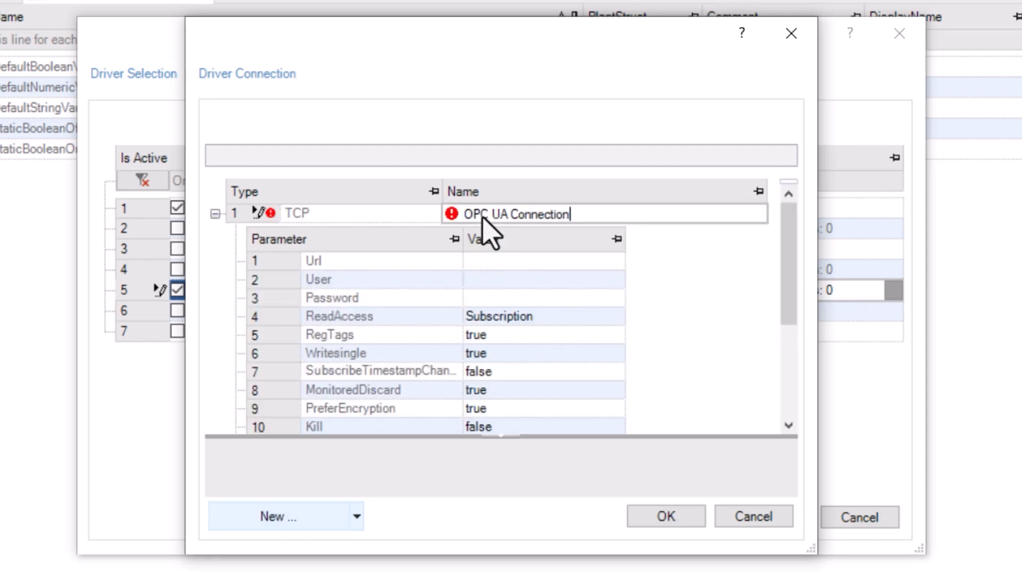
pyautogui.press('Return')
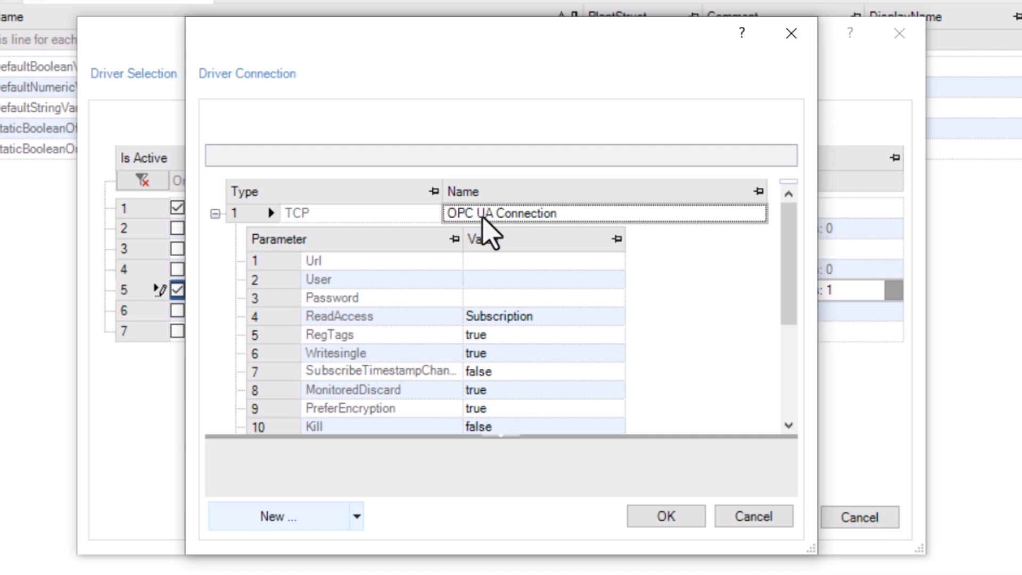
# - Set the connection's Url parameter to opc.tcp://192.168.0.101:4840
pyautogui.click(486, 265)
pyautogui.write('o')
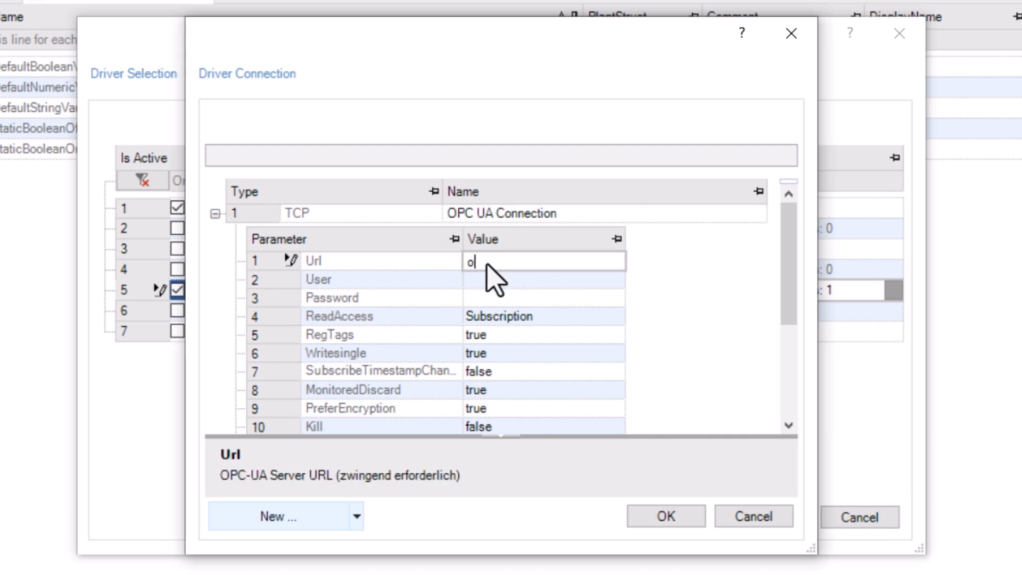
pyautogui.write('pc.tcp://192.168.0.101')
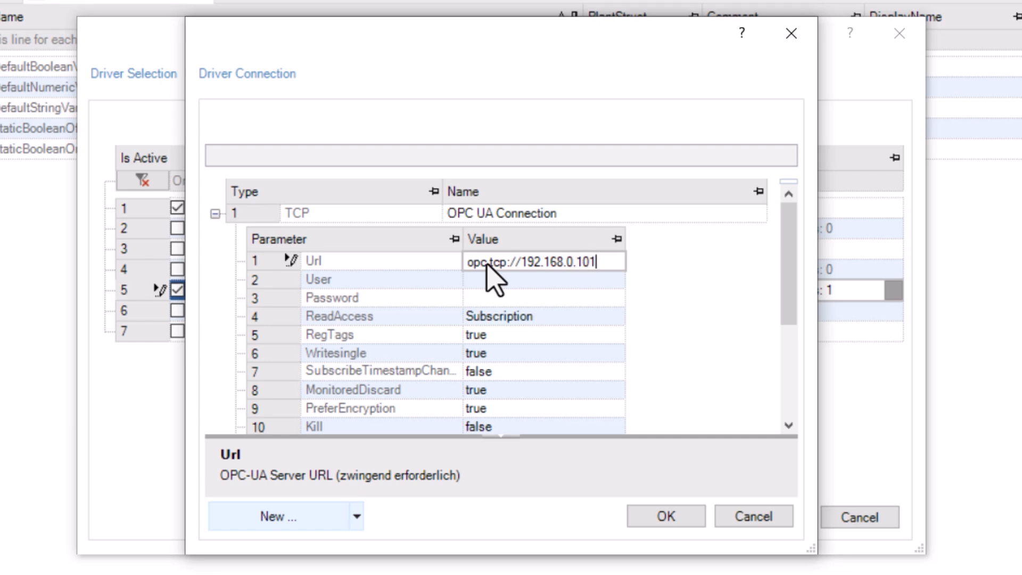
pyautogui.write(':4840')
# - Set the connection's user to admin and enter the device password in the Password parameter
pyautogui.click(487, 282)
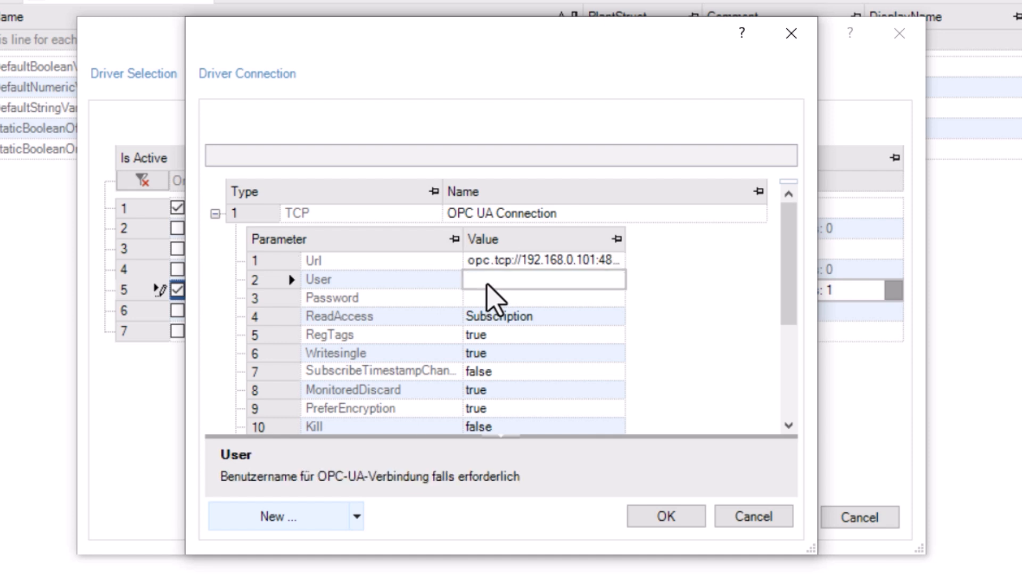
pyautogui.write('admin')
pyautogui.click(494, 297)
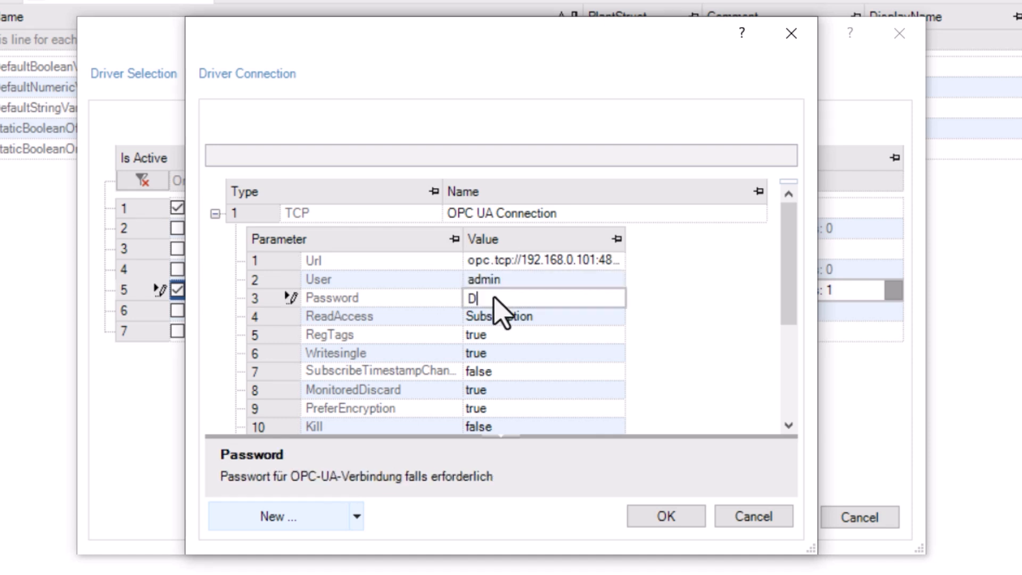
pyautogui.press('Return')
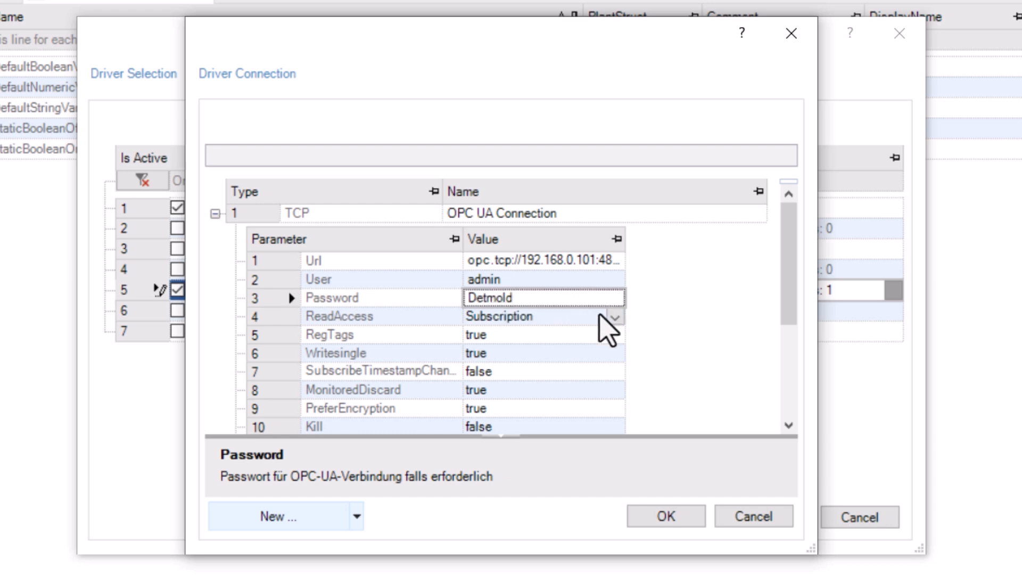
# - Set the connection's ReadAccess to Cyclic Read and accept the connection and driver settings
pyautogui.click(614, 317)
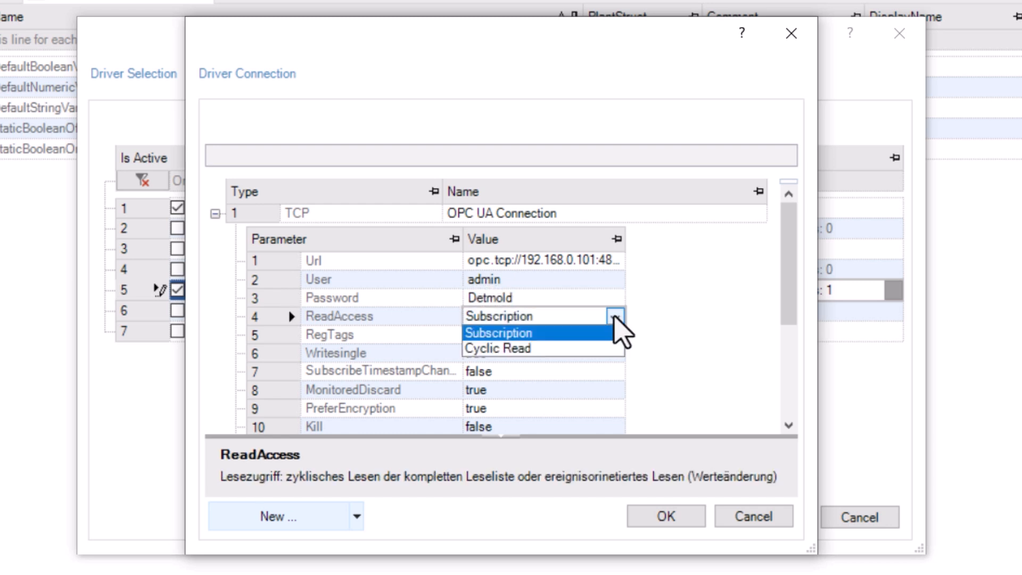
pyautogui.click(566, 349)
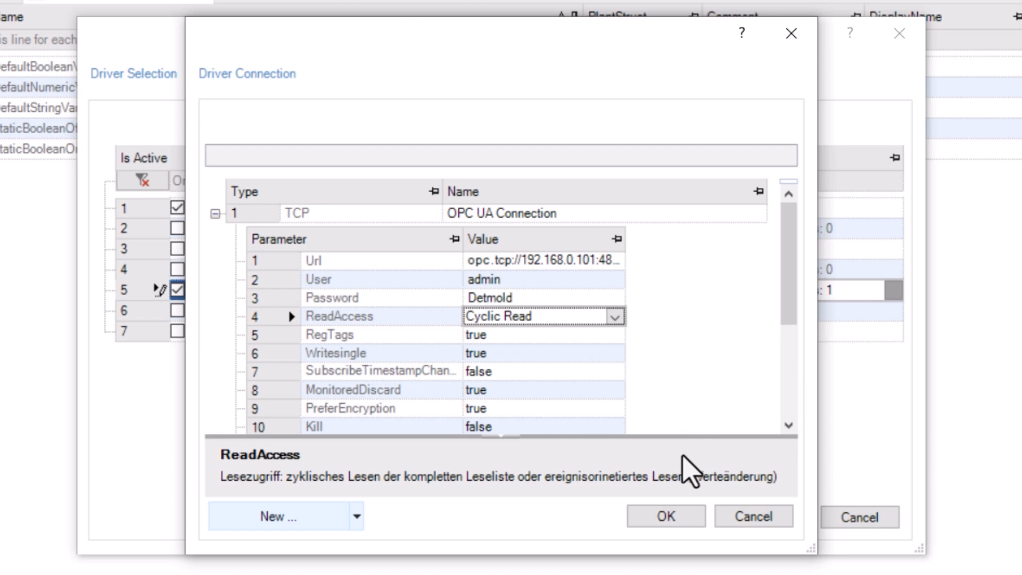
pyautogui.click(668, 515)
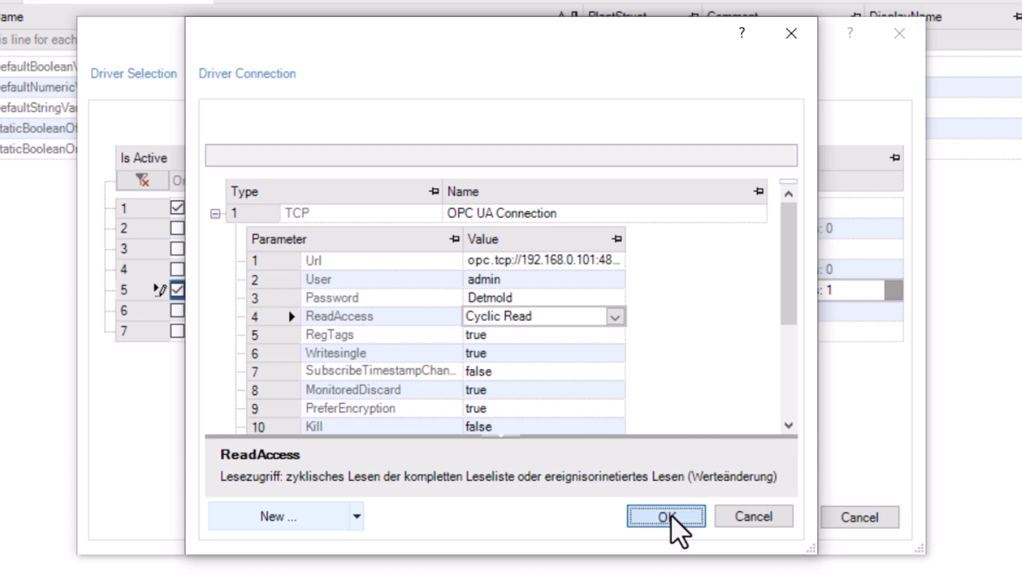
pyautogui.click(776, 515)
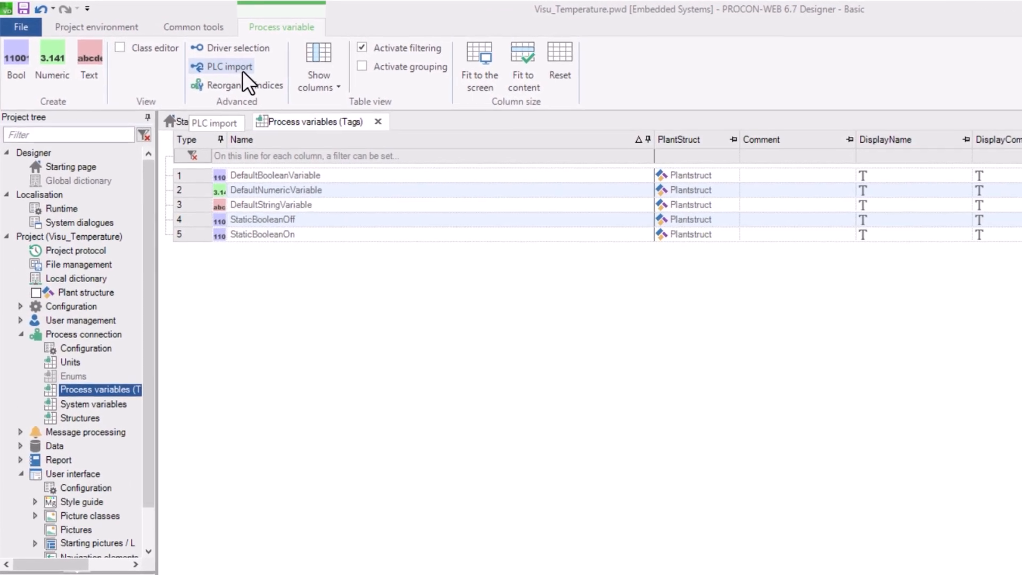
# - Open the PLC import, choose OPC-UA V2 as the driver and add a new import project
pyautogui.click(242, 70)
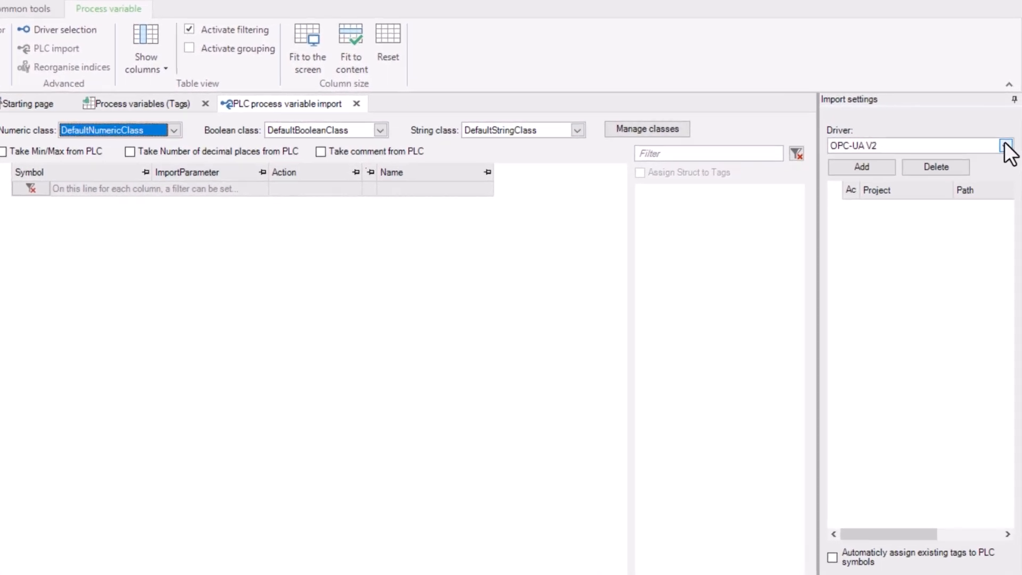
pyautogui.click(1000, 159)
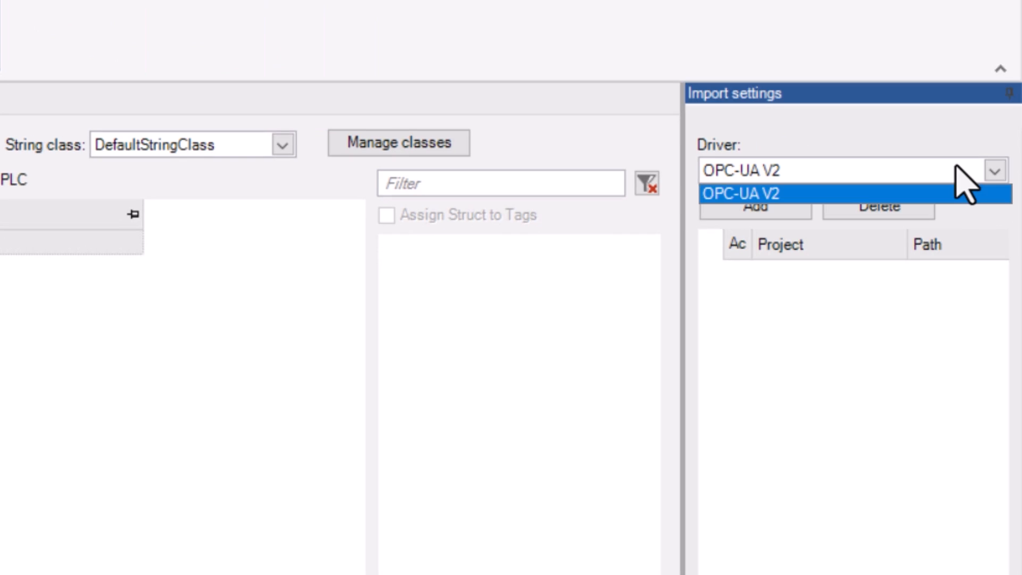
pyautogui.click(935, 196)
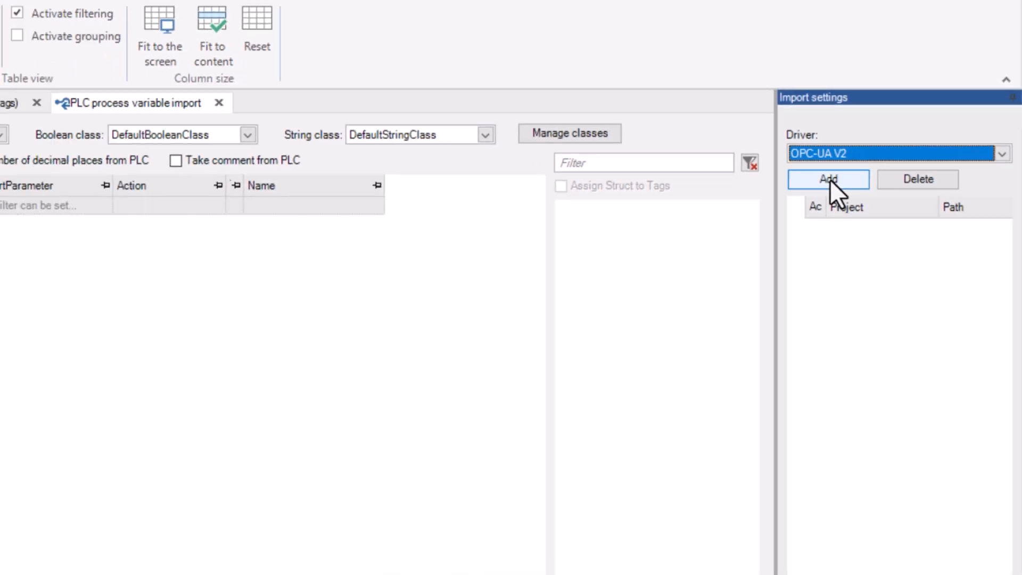
pyautogui.click(829, 179)
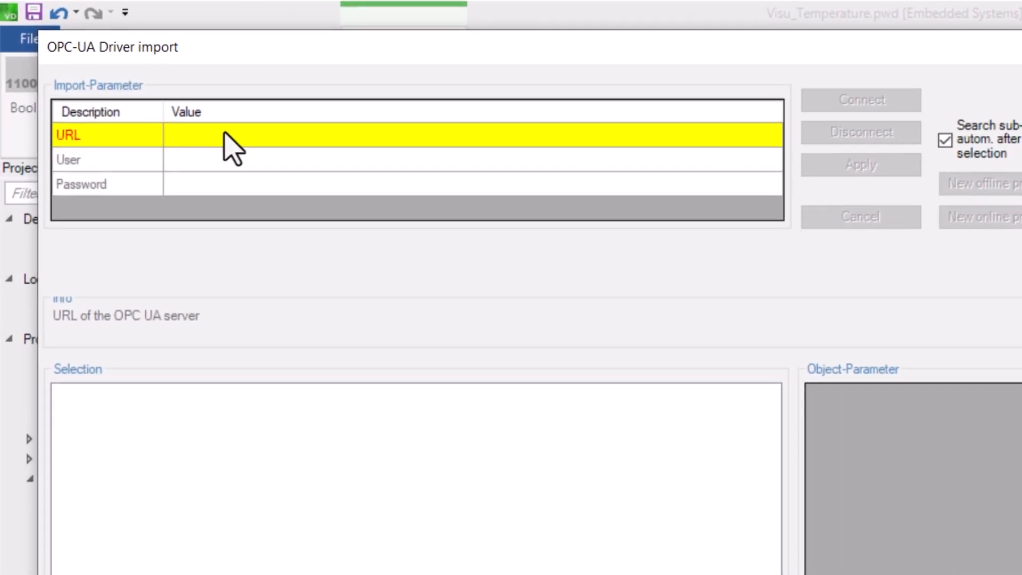
# - Set the import's server URL to opc.tcp://192.168.0.101:4840
pyautogui.write('opc')
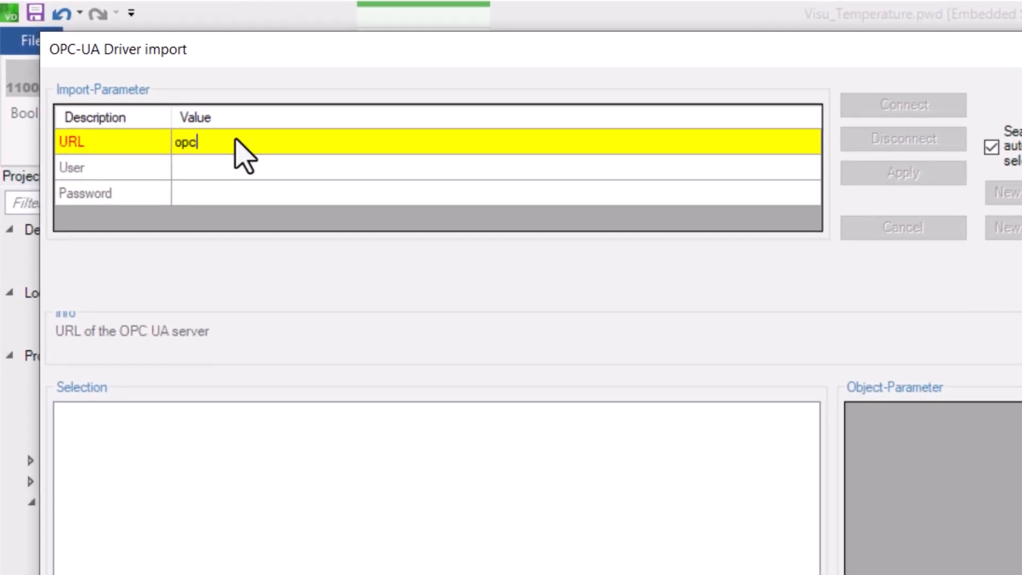
pyautogui.write('.tcp://192.168.0')
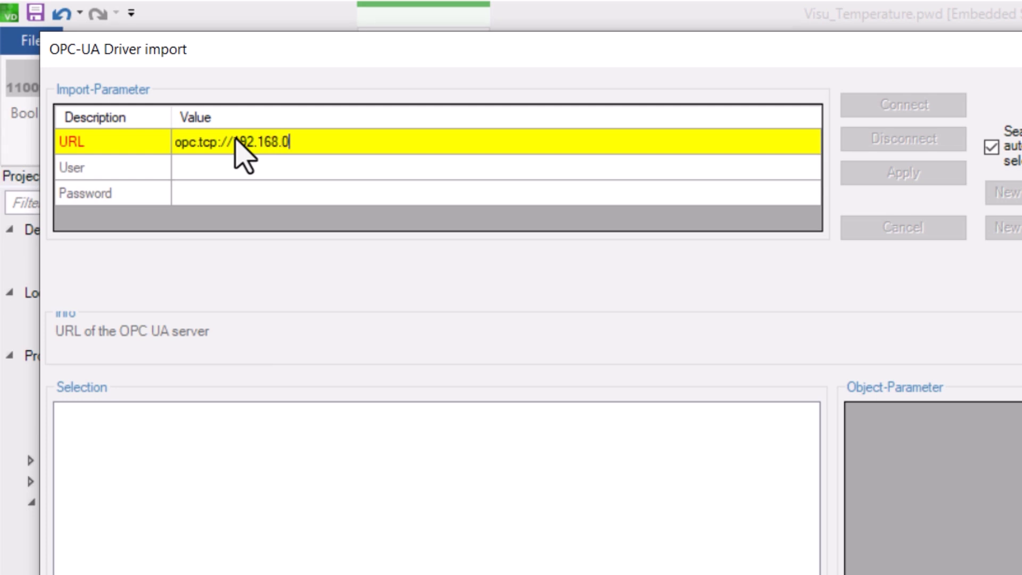
pyautogui.write('.101:4840')
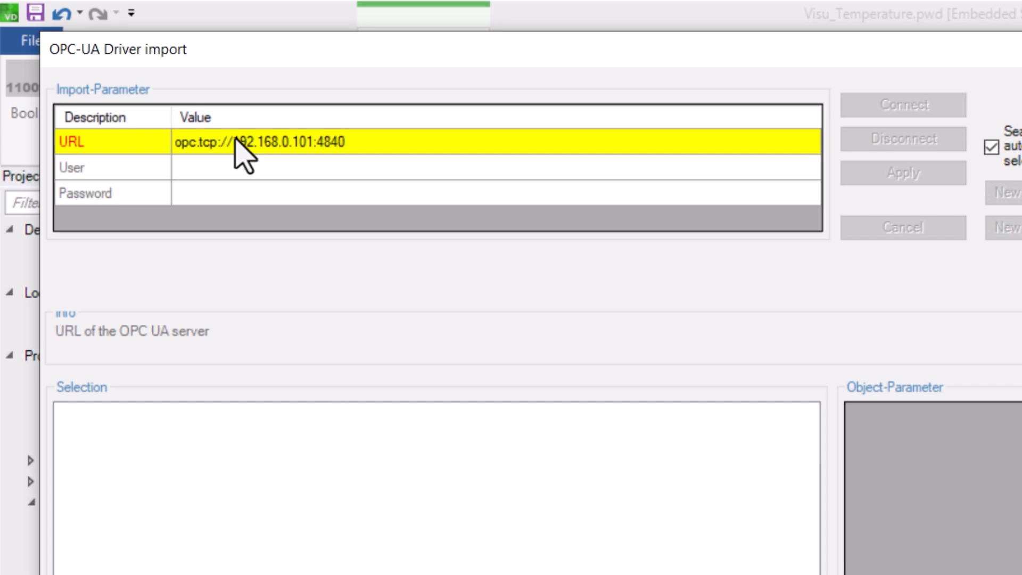
# - Enter admin as the import user, fill in the Password parameter and try to connect to the OPC UA server
pyautogui.click(232, 167)
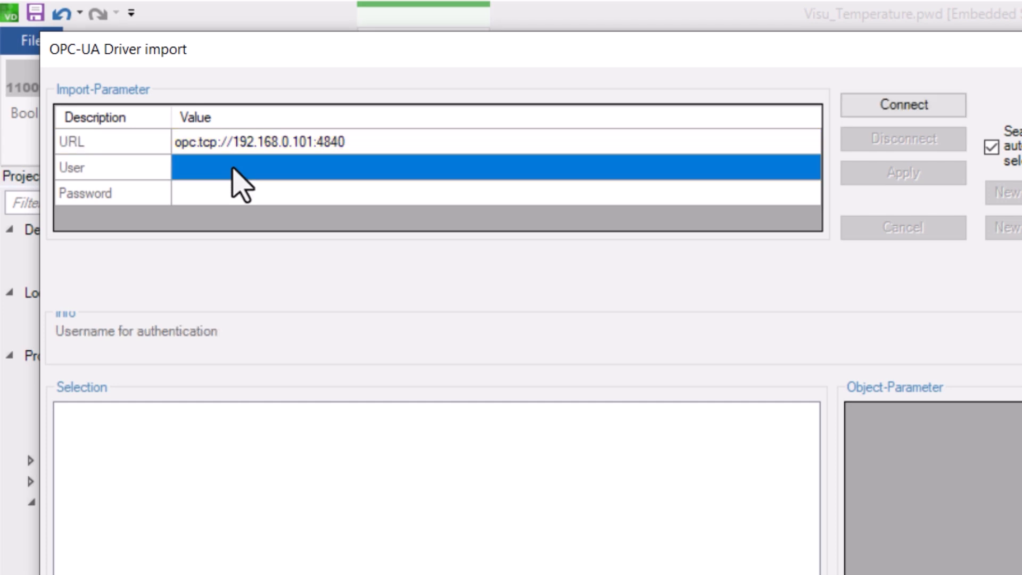
pyautogui.write('admin')
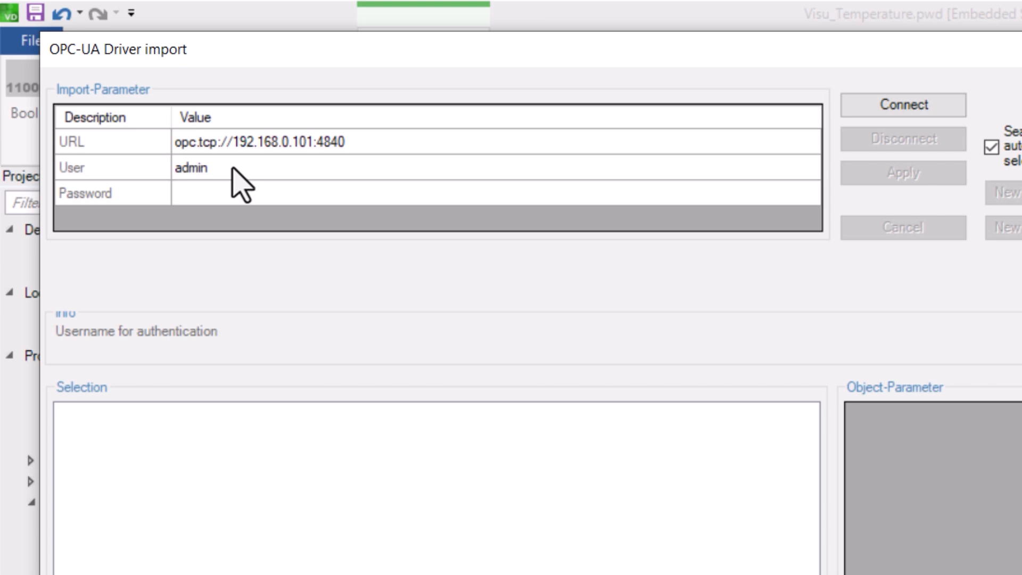
pyautogui.click(213, 195)
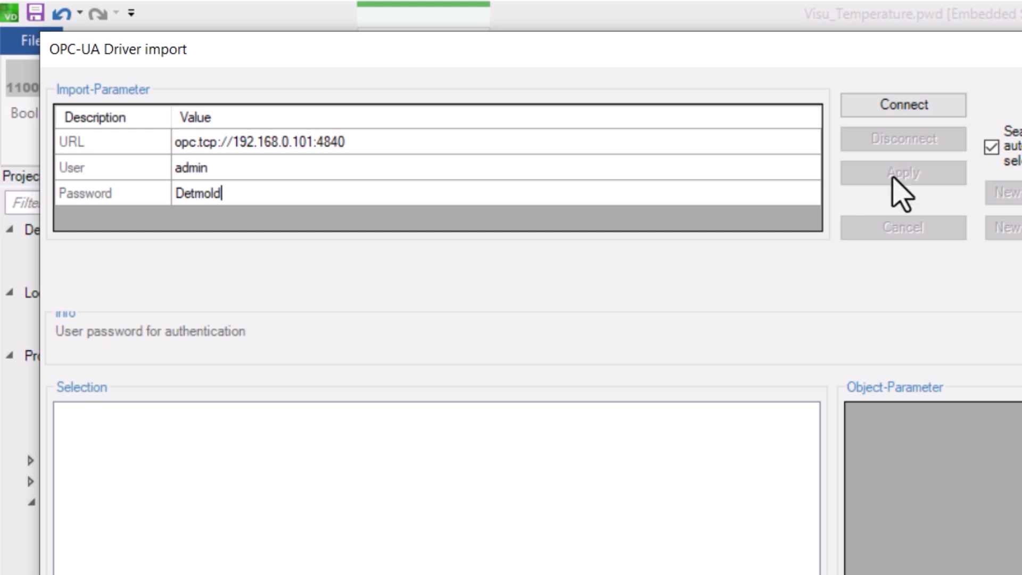
pyautogui.click(925, 113)
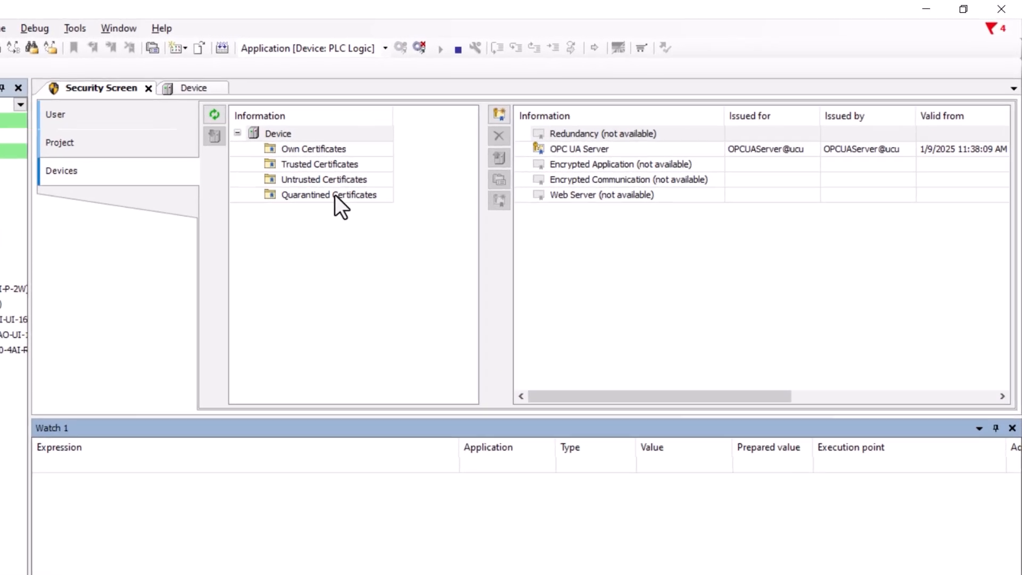
# - Switch to CODESYS and move the PROCON-WEB OPC-UA Import 2 certificate from Quarantined Certificates to Trusted Certificates
pyautogui.click(335, 194)
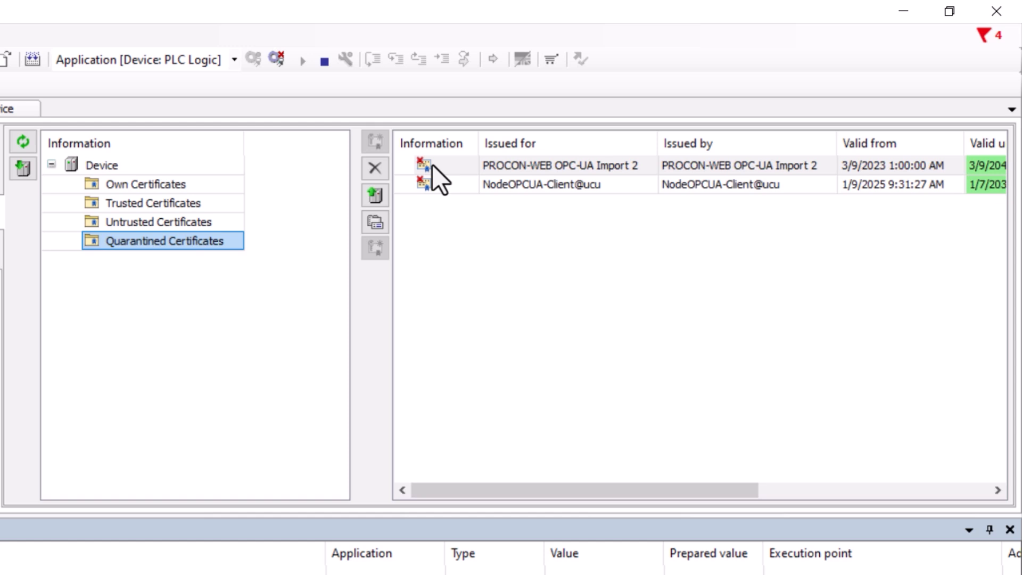
pyautogui.click(446, 165)
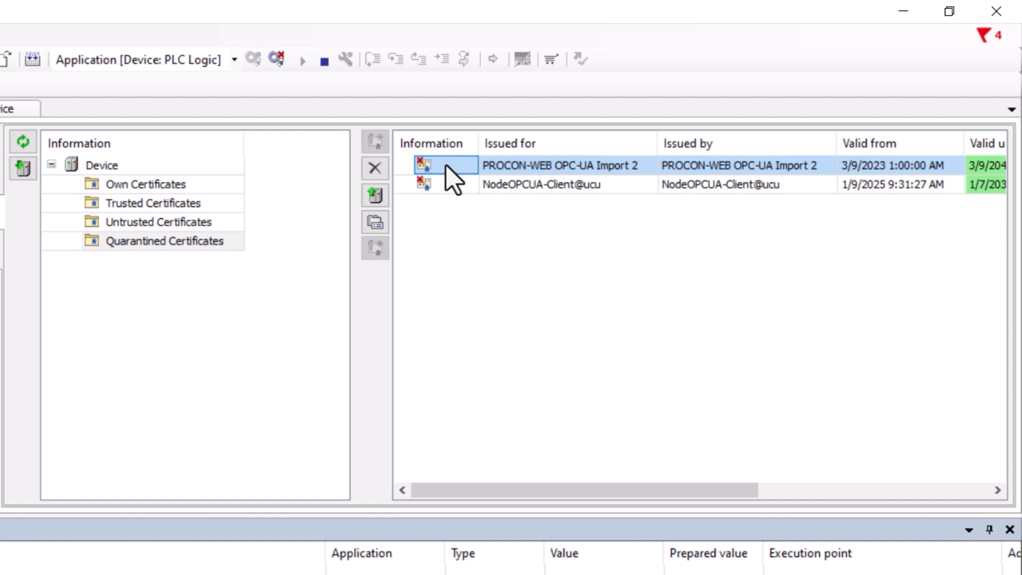
pyautogui.moveTo(442, 164); pyautogui.dragTo(201, 204)
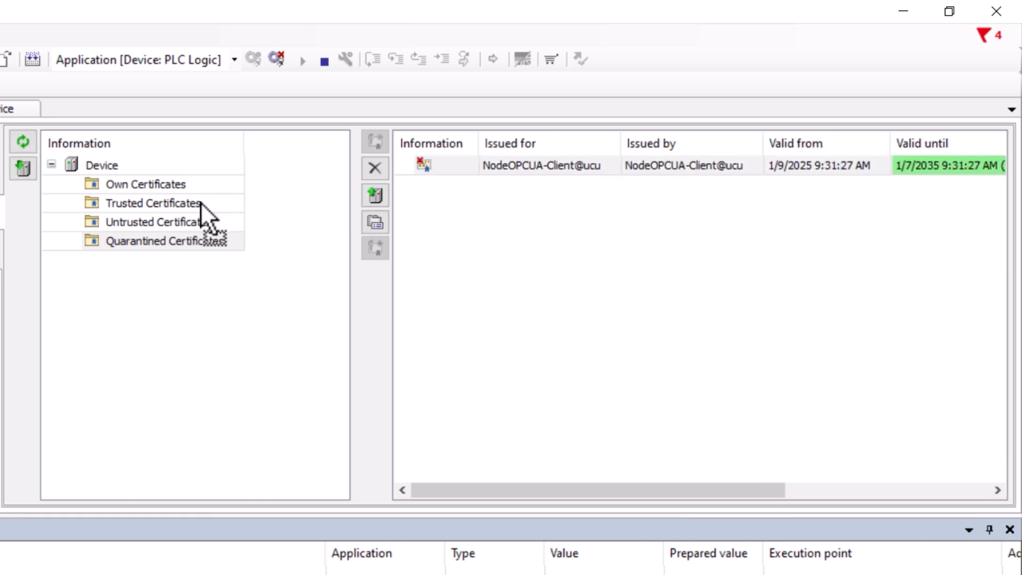
pyautogui.click(201, 203)
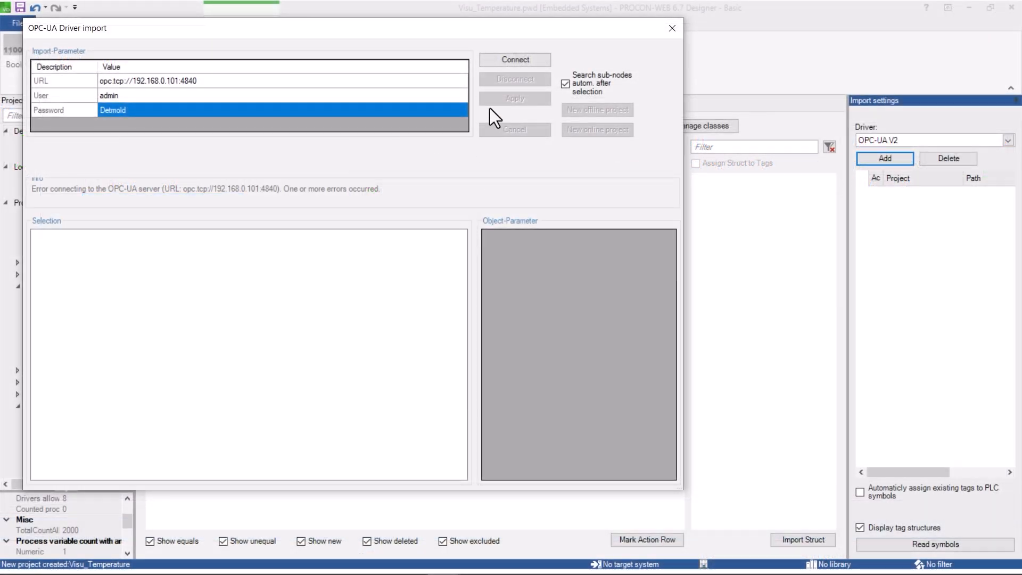
# - Back in PROCON-WEB, connect to the OPC UA server and expand DeviceSet, UC20-M4000, Resources, Application and GlobalVars down to the GVL variables
pyautogui.click(519, 58)
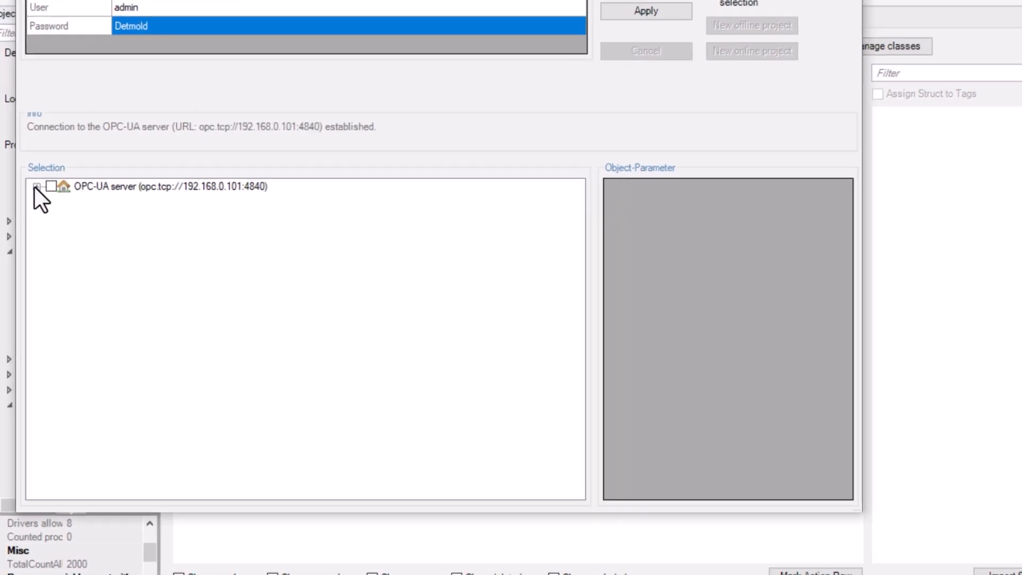
pyautogui.click(38, 236)
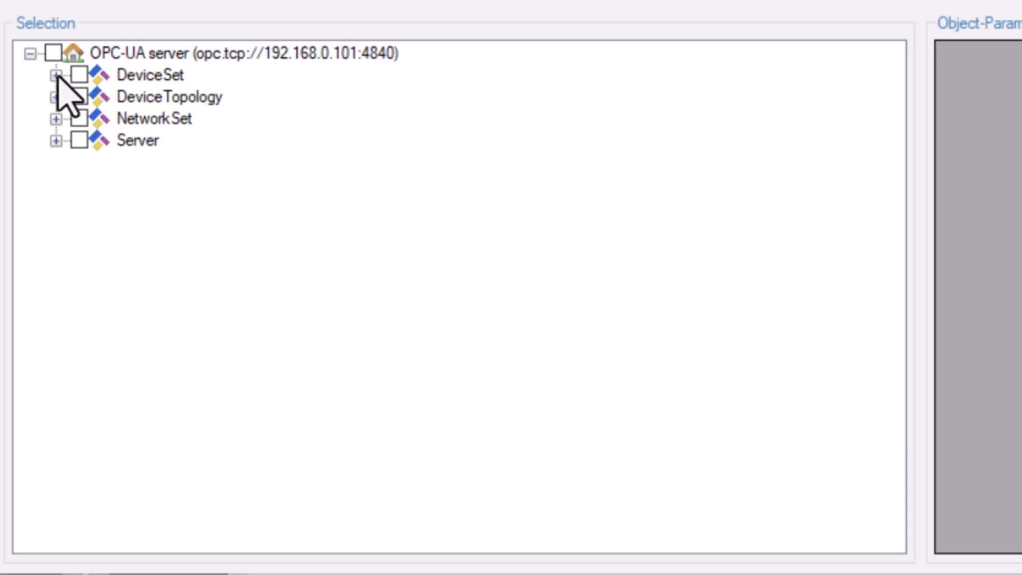
pyautogui.click(56, 75)
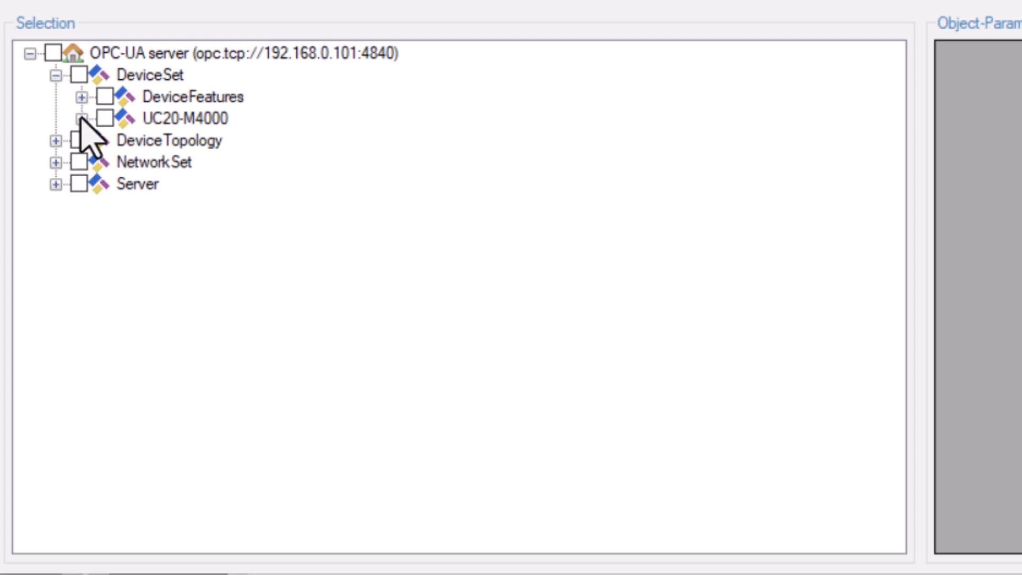
pyautogui.click(82, 119)
pyautogui.click(107, 141)
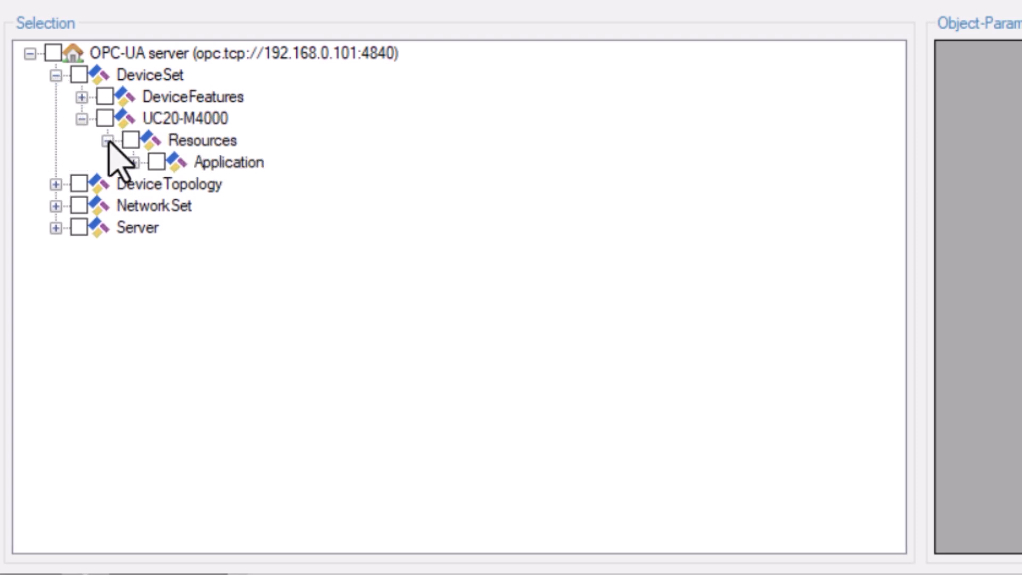
pyautogui.click(134, 162)
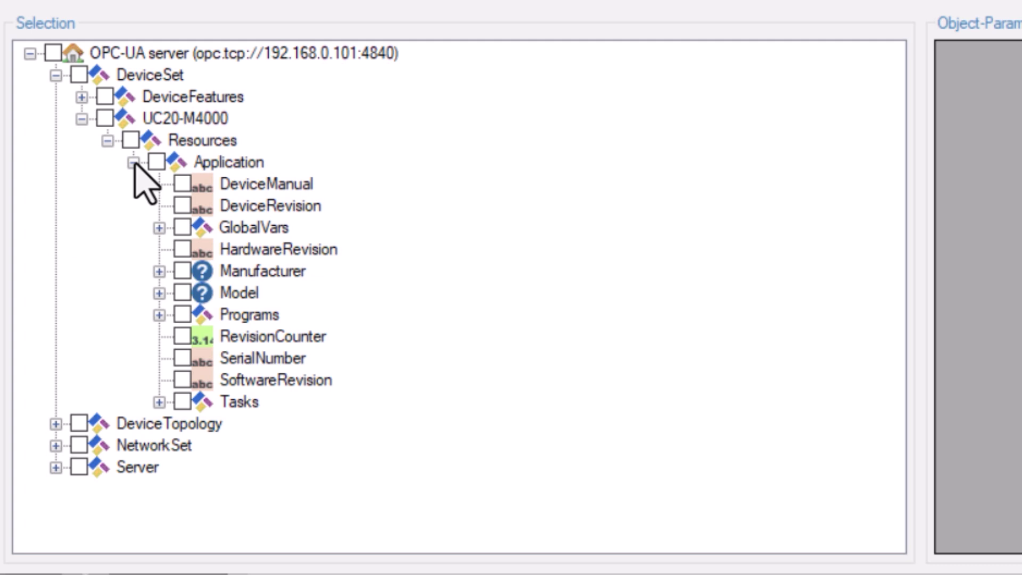
pyautogui.click(159, 228)
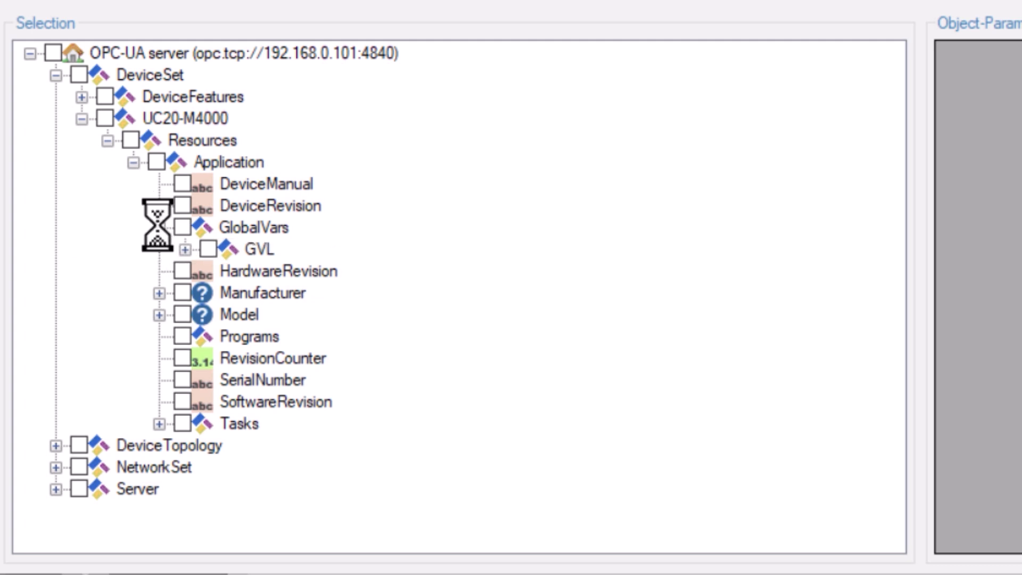
pyautogui.click(185, 249)
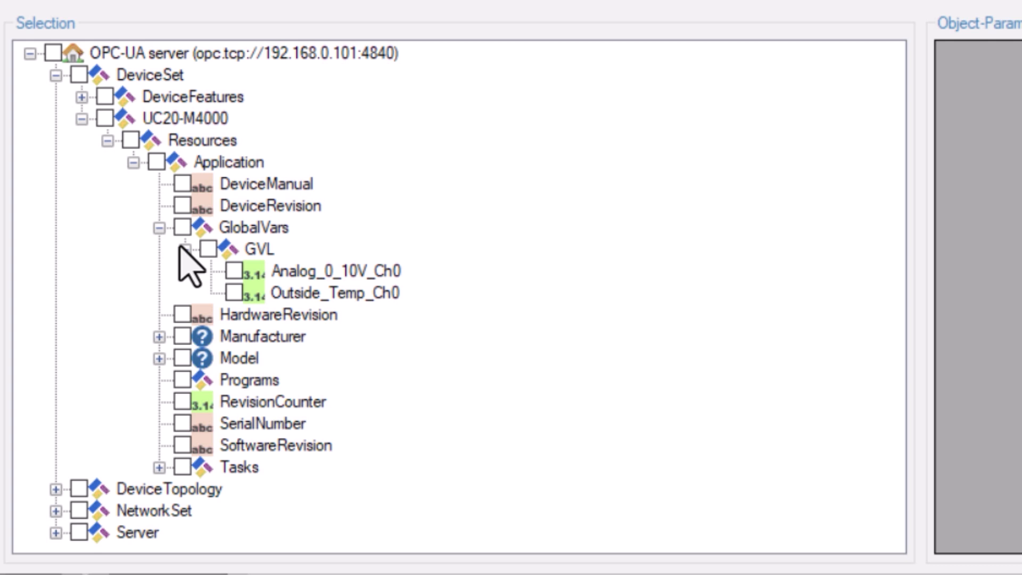
# - Select Analog_0_10V_Ch0 and Outside_Temp_Ch0 under GVL and add the selection as an import project
pyautogui.click(234, 272)
pyautogui.click(234, 293)
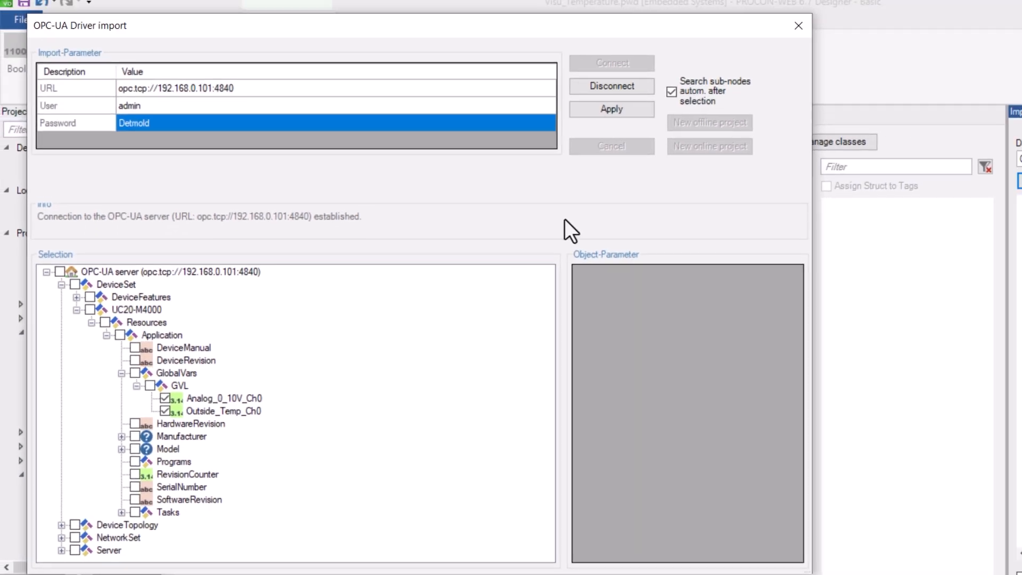
pyautogui.click(633, 111)
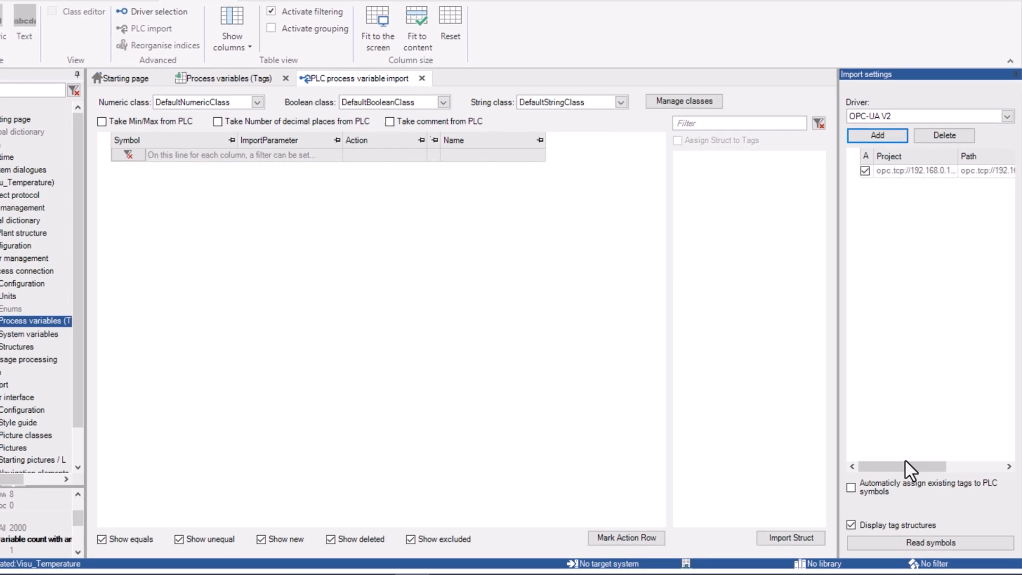
# - Read the symbols from the import project and set the action of both symbols to Import now
pyautogui.click(907, 541)
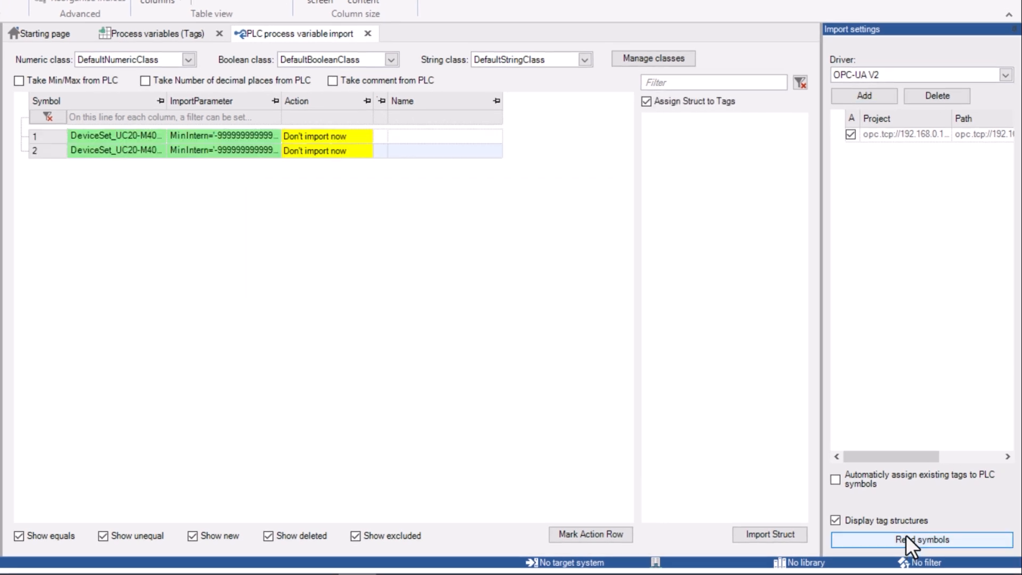
pyautogui.moveTo(366, 137)
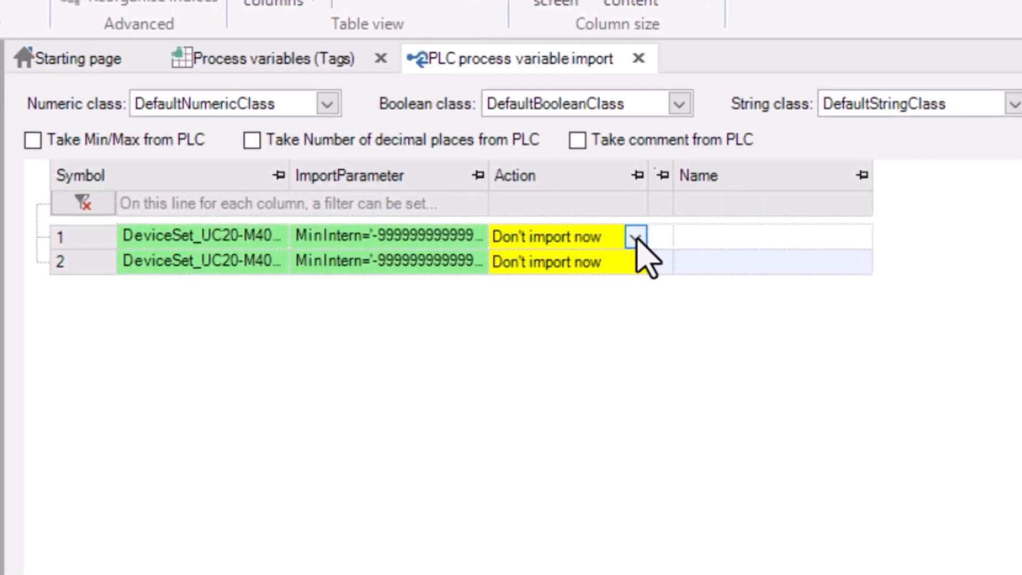
pyautogui.click(636, 238)
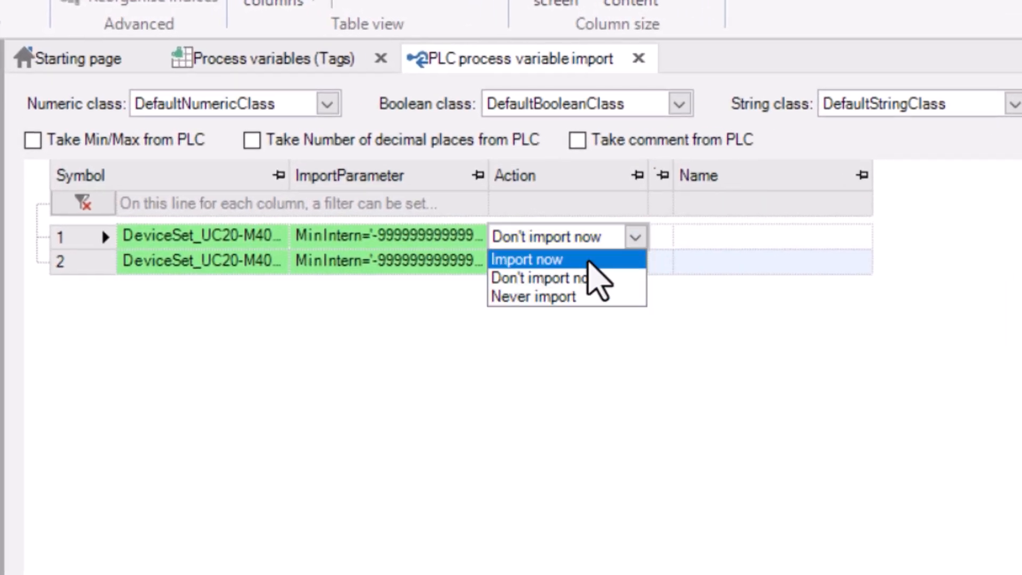
pyautogui.click(585, 261)
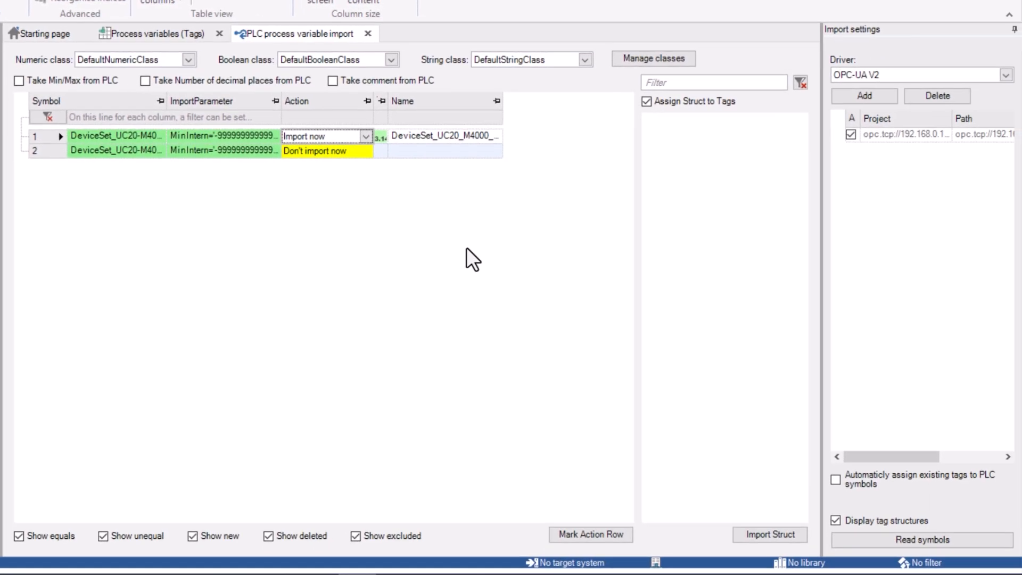
pyautogui.click(602, 534)
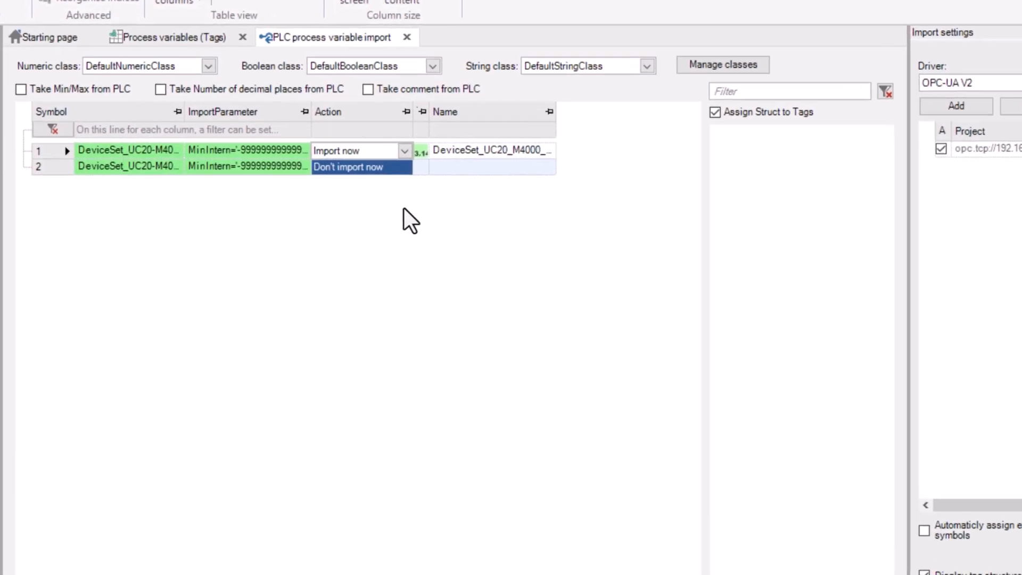
pyautogui.click(400, 166)
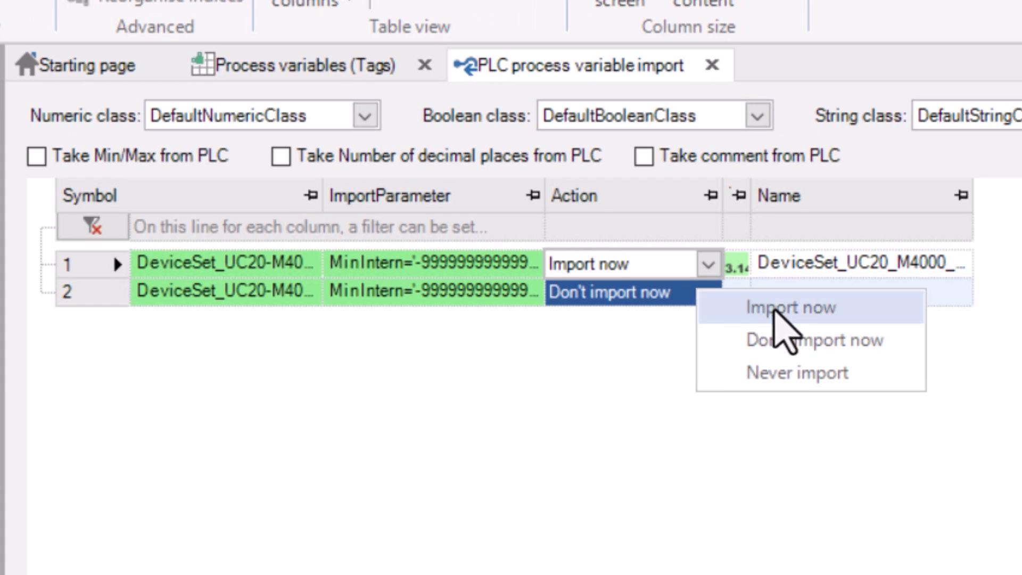
pyautogui.click(776, 309)
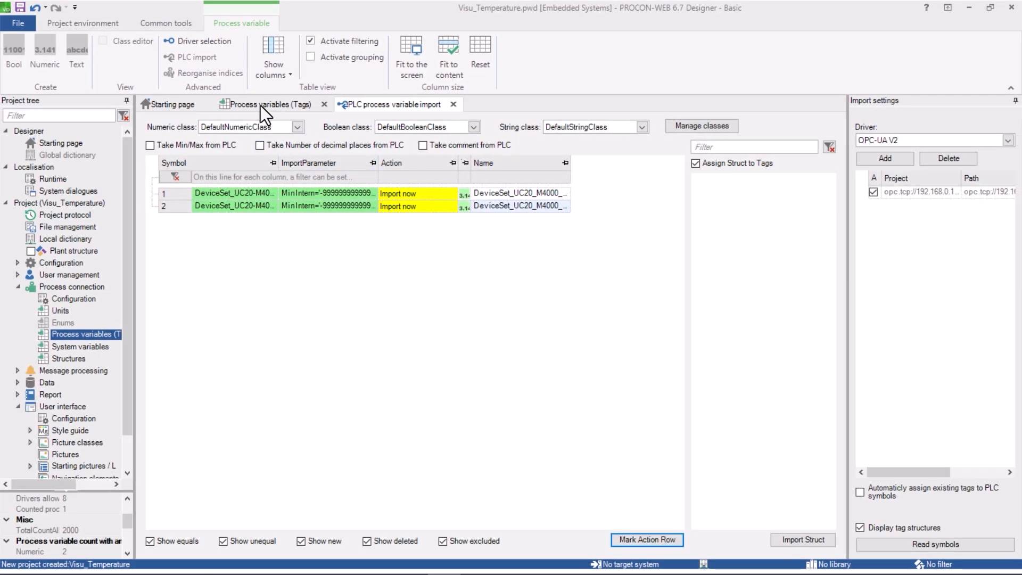
# - In the process variables table, shorten the imported analog variable's name to GVL_Analog_0_10V_Ch0
pyautogui.click(260, 105)
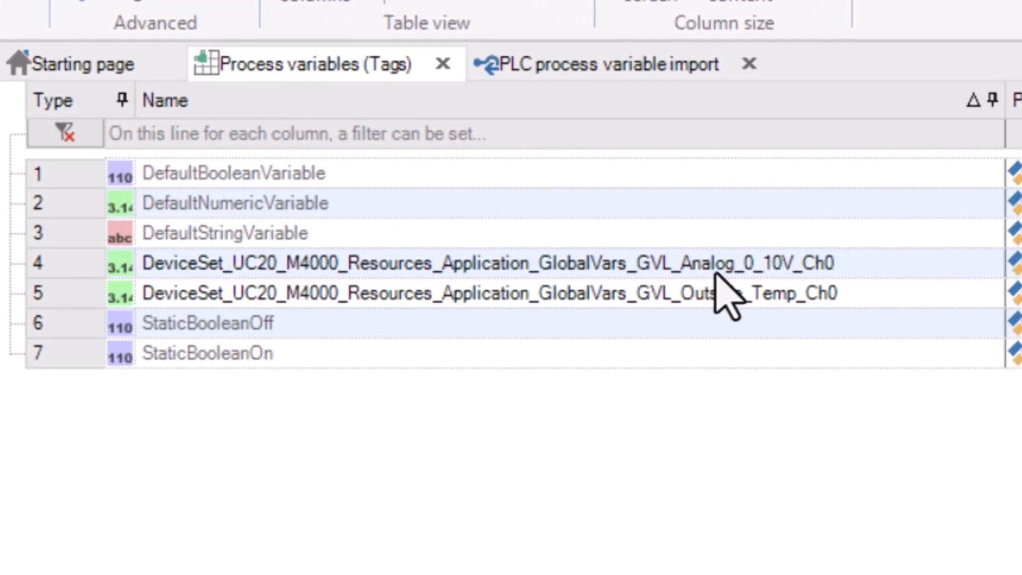
pyautogui.click(638, 269)
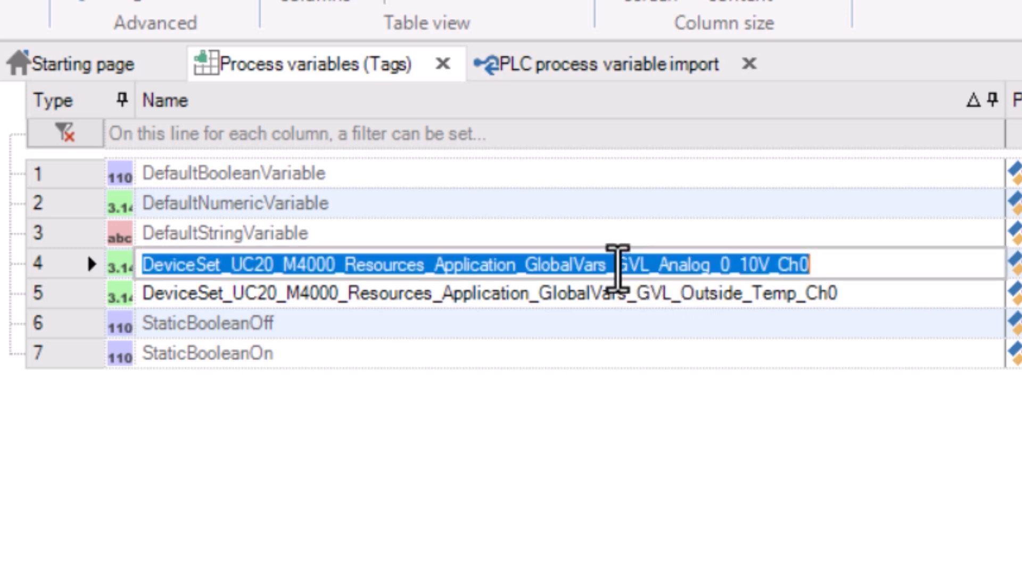
pyautogui.click(616, 267)
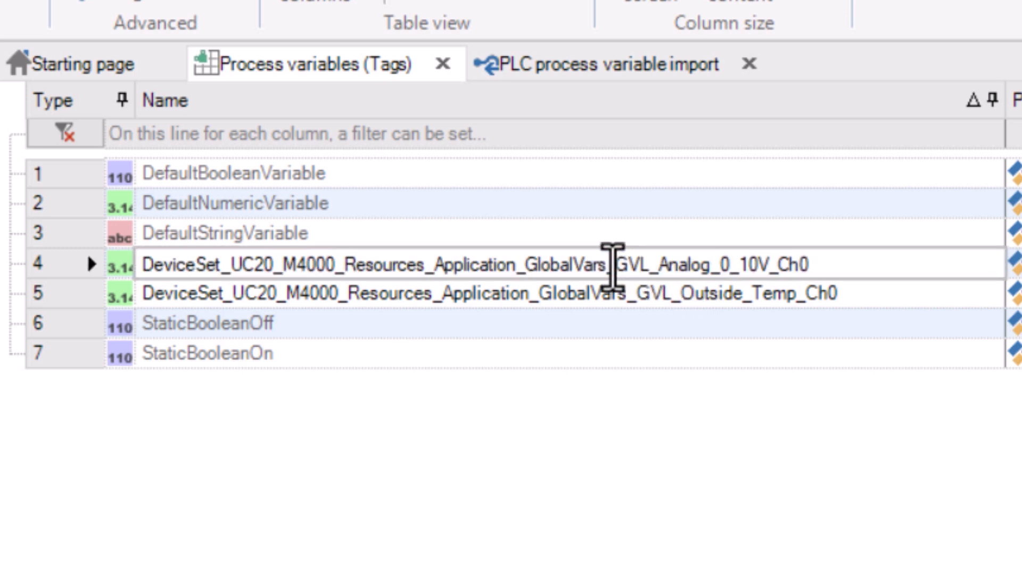
pyautogui.moveTo(612, 266); pyautogui.dragTo(171, 274)
pyautogui.press('BackSpace')
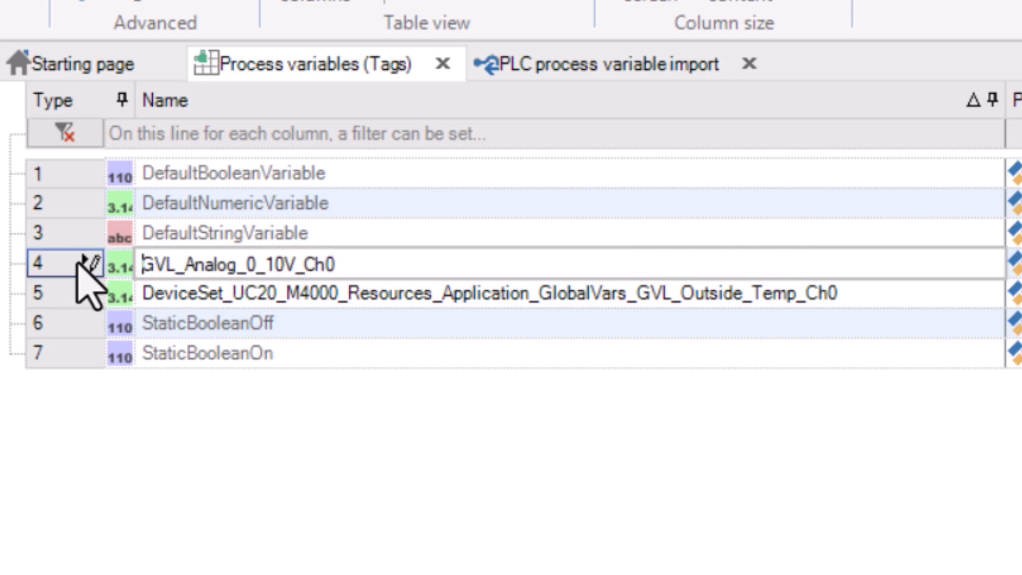
# - Shorten the imported outside temperature variable's name to GVL_Outside_Temp_Ch0 in the process variables table
pyautogui.click(633, 294)
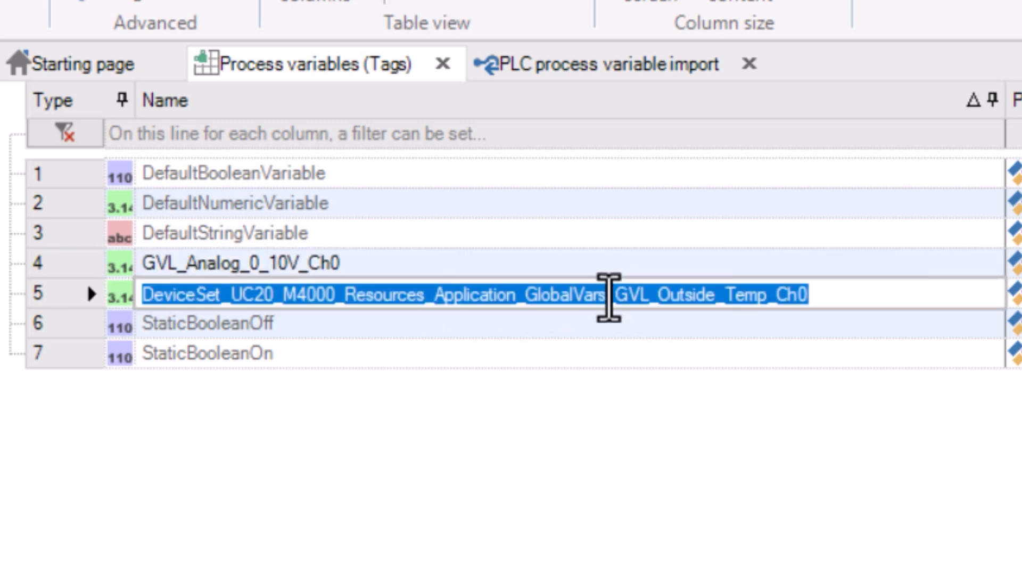
pyautogui.click(610, 294)
pyautogui.moveTo(610, 294); pyautogui.dragTo(11, 294)
pyautogui.press('BackSpace')
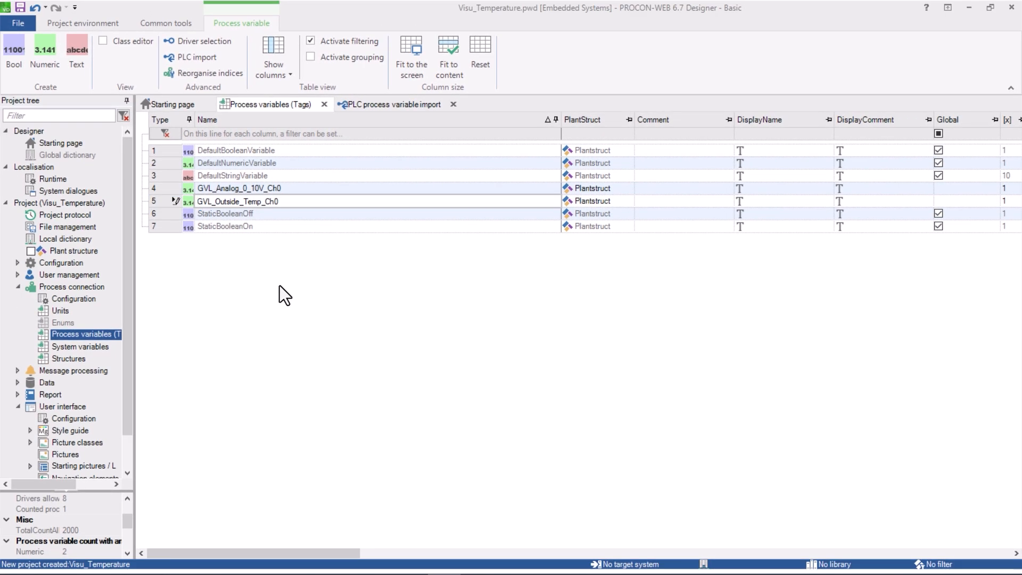
pyautogui.click(167, 188)
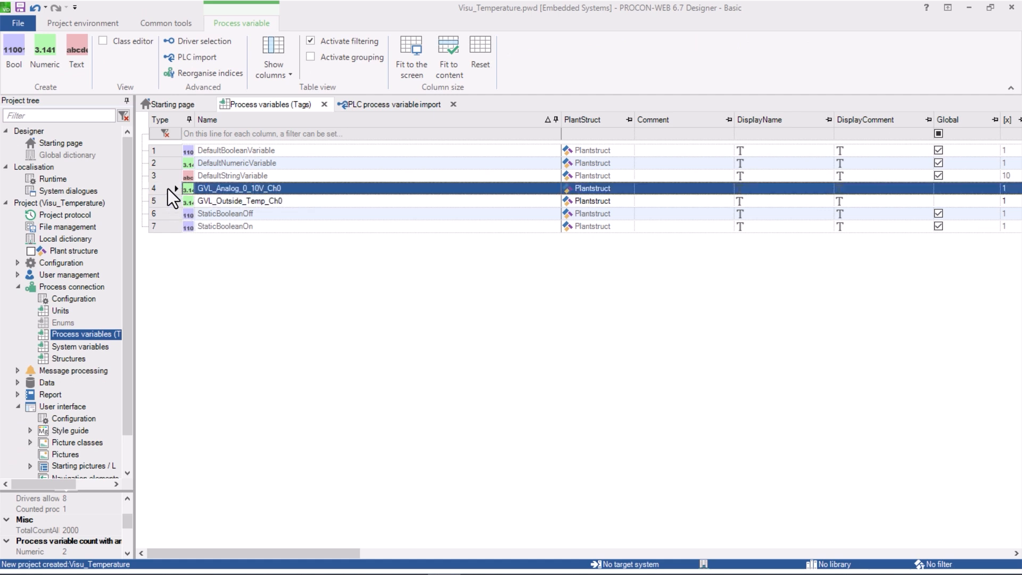
pyautogui.moveTo(344, 552); pyautogui.dragTo(866, 531)
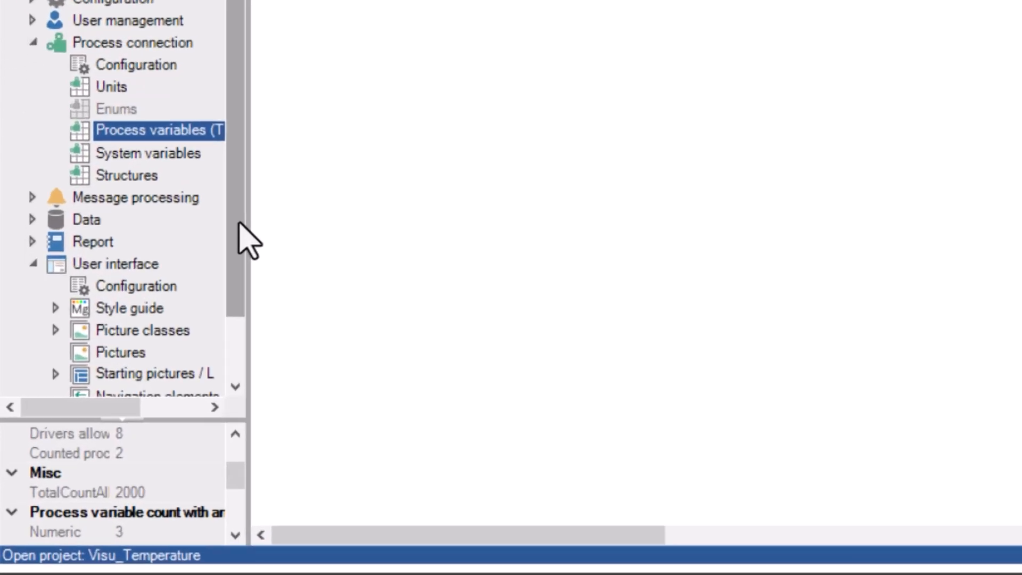
# - Open the Start picture from the starting pictures for editing and enlarge its drawing area by shrinking the properties area
pyautogui.scroll(-1, 128, 388)
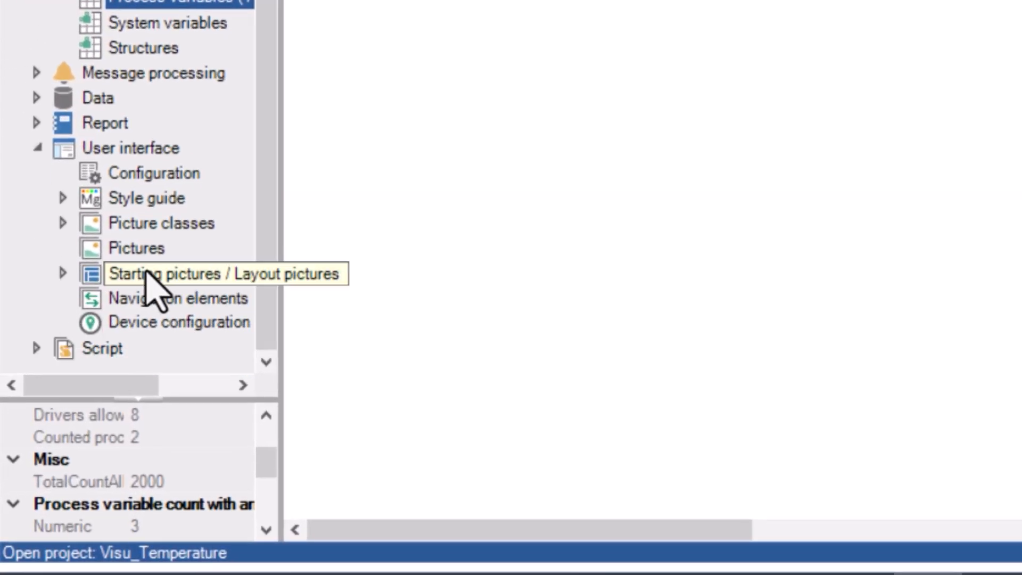
pyautogui.doubleClick(149, 272)
pyautogui.click(181, 299)
pyautogui.doubleClick(178, 299)
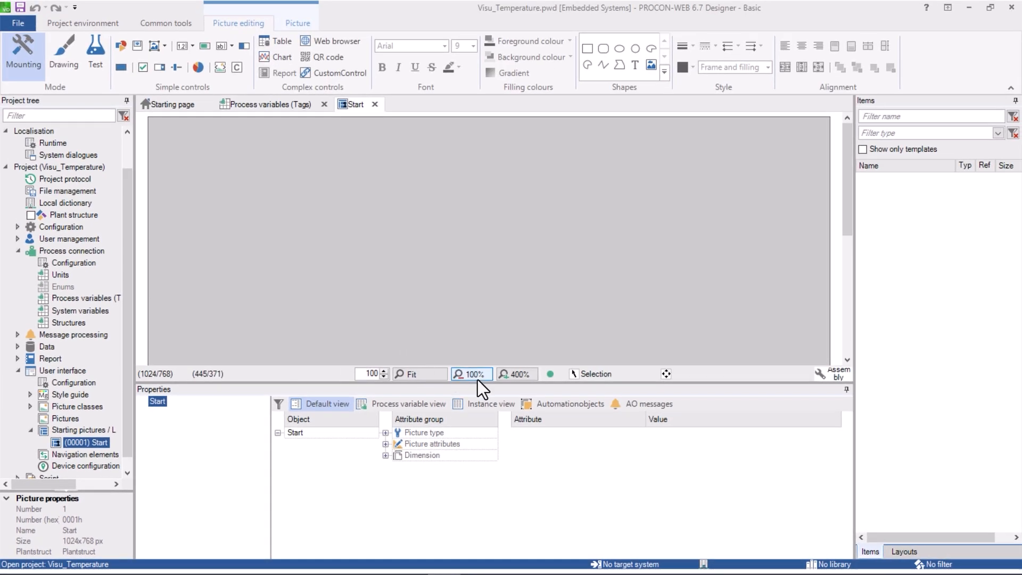
pyautogui.moveTo(477, 385); pyautogui.dragTo(474, 506)
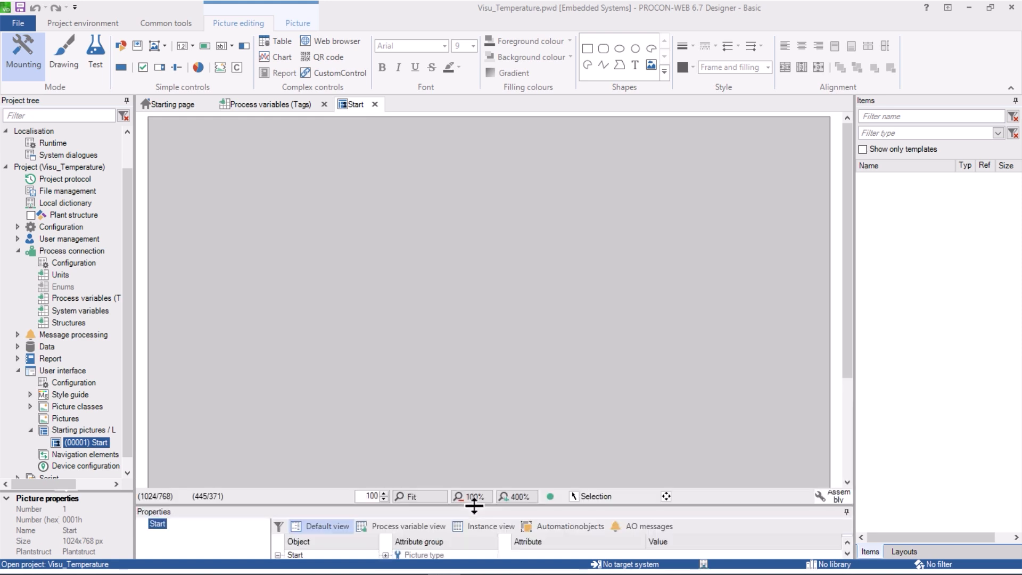
# - Open the Start picture's class settings and set its background color to System.White
pyautogui.rightClick(389, 310)
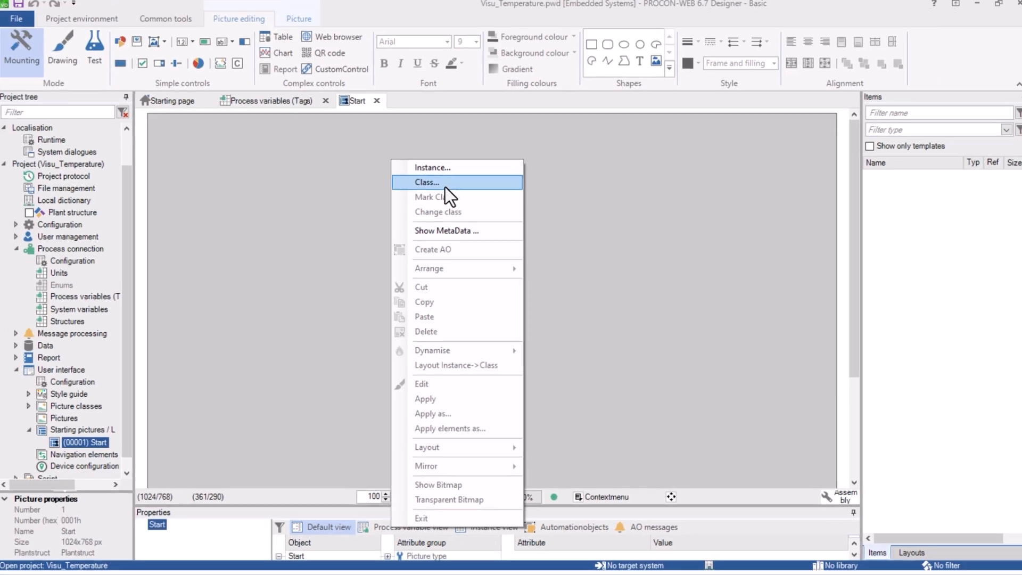
pyautogui.click(575, 55)
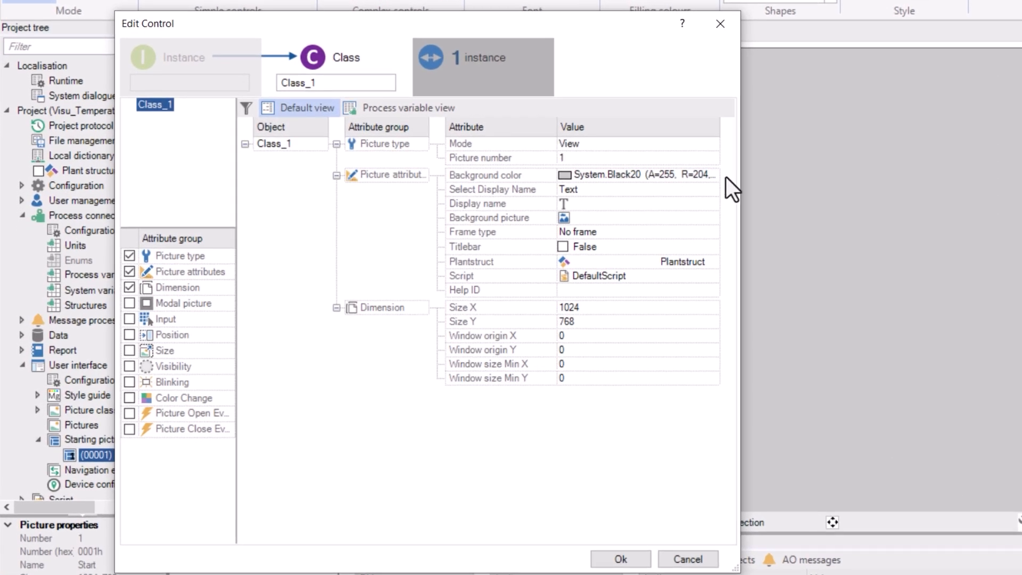
pyautogui.click(711, 173)
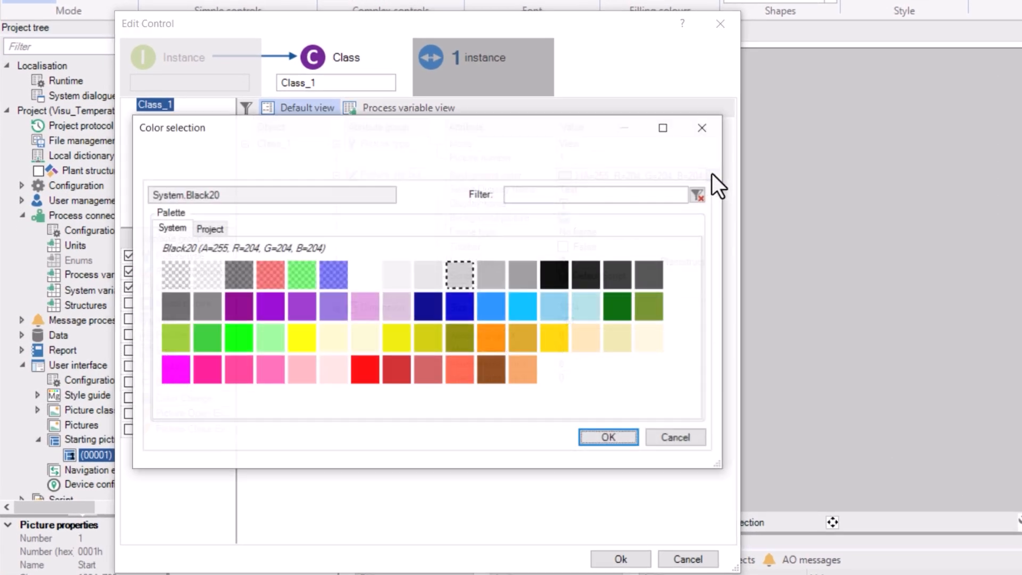
pyautogui.click(364, 275)
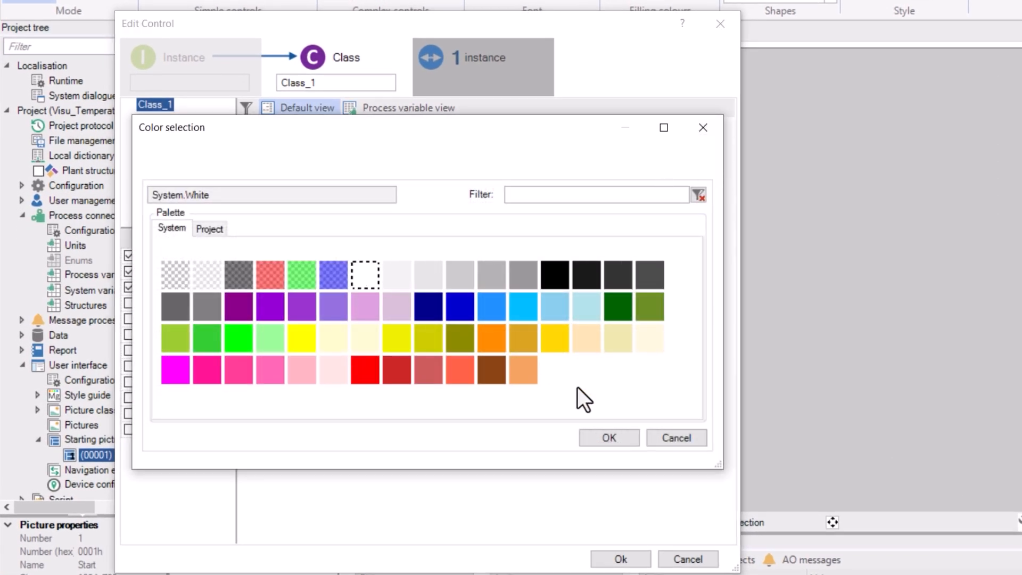
pyautogui.click(606, 438)
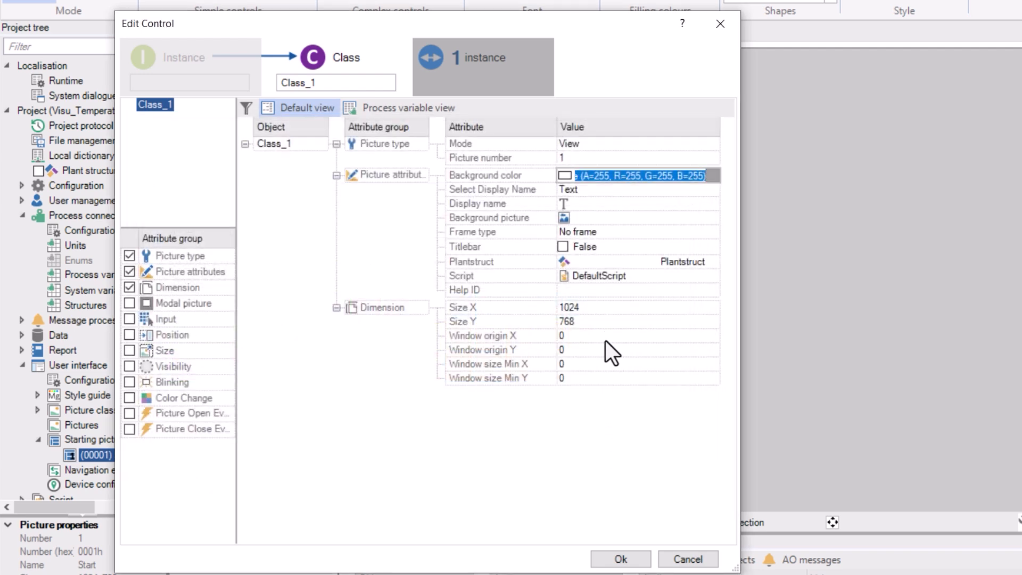
# - Set the Start picture's dimensions to Size X 1920 and Size Y 1080 and apply the class settings
pyautogui.click(605, 307)
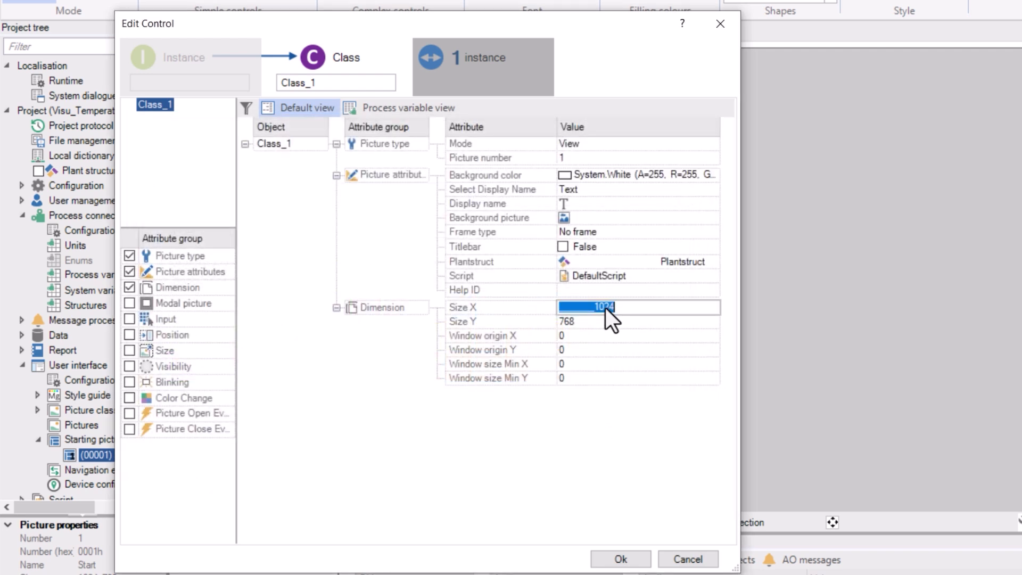
pyautogui.write('19')
pyautogui.press('Tab')
pyautogui.press('Tab')
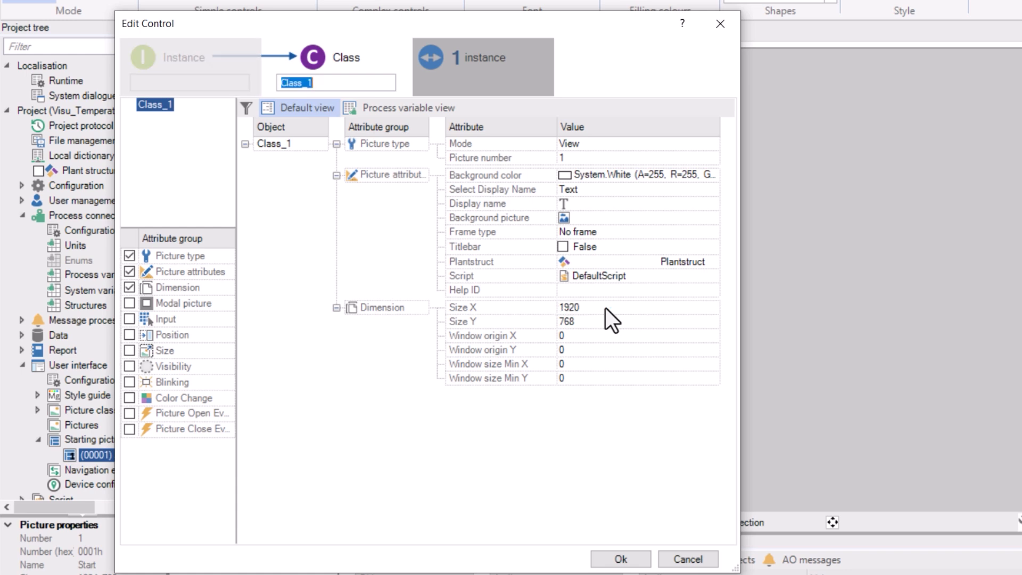
pyautogui.click(634, 322)
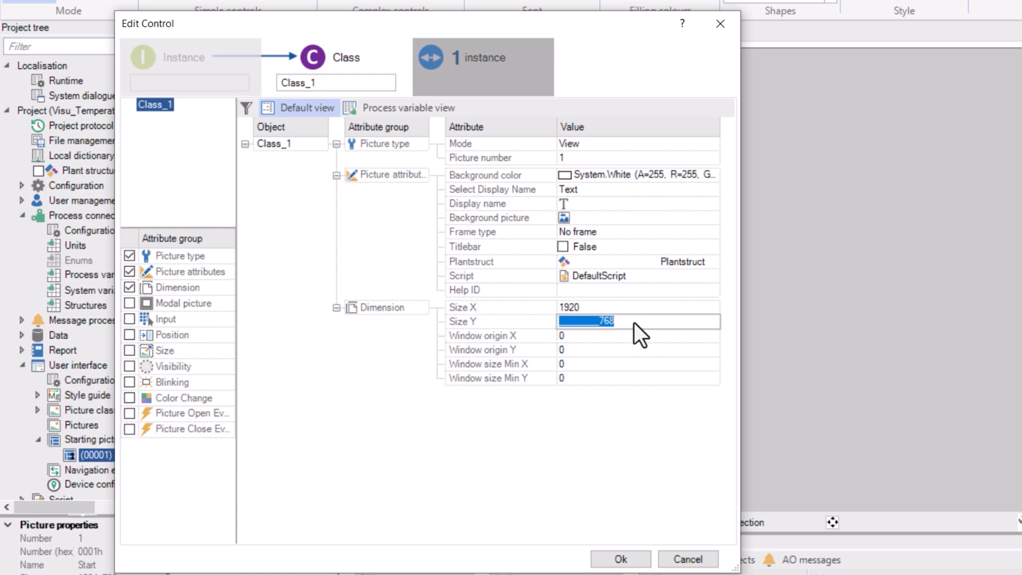
pyautogui.write('1080')
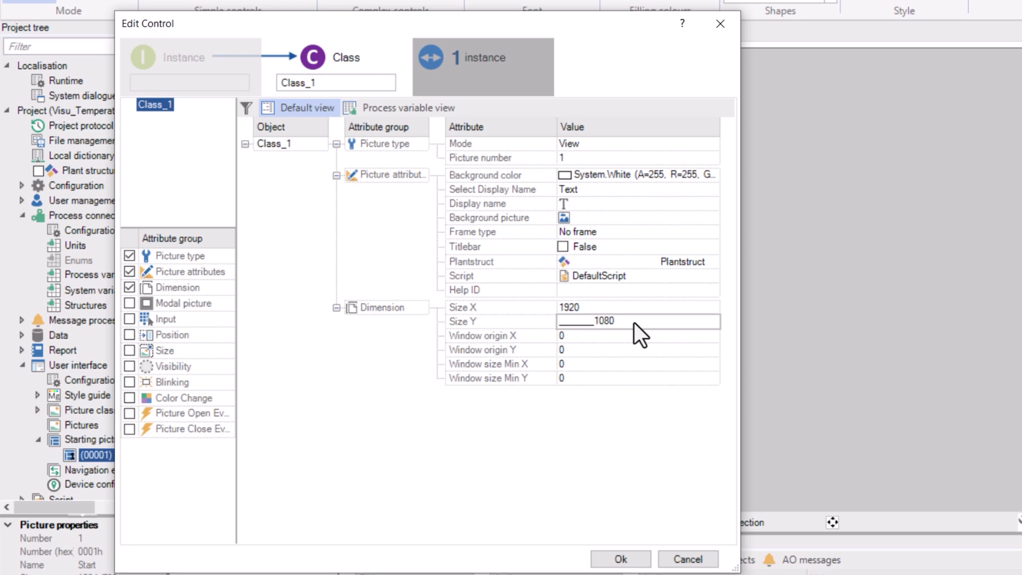
pyautogui.press('Return')
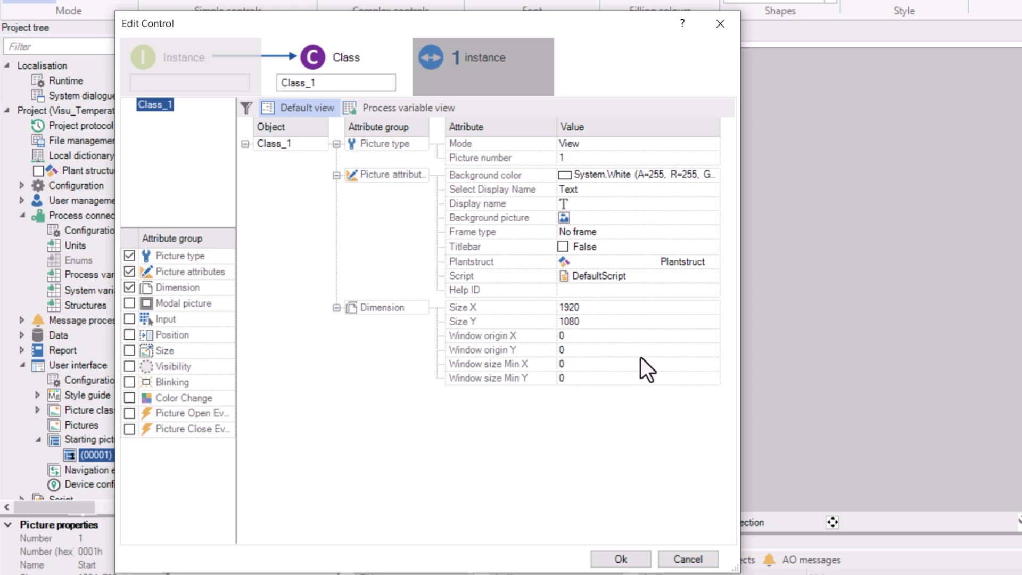
pyautogui.click(618, 558)
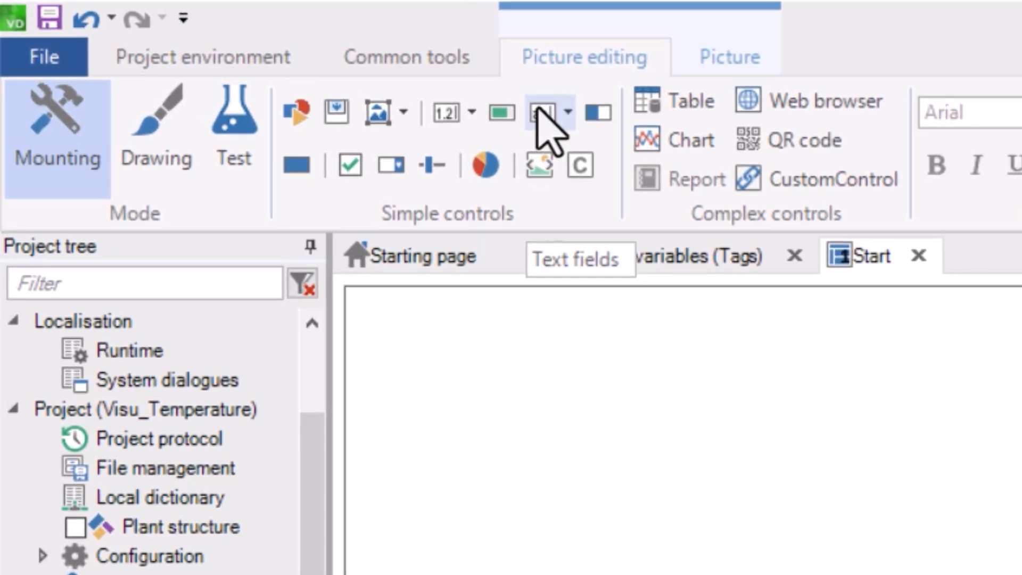
# - Add a constant text control with the value "Temperature [°C]:"
pyautogui.click(543, 118)
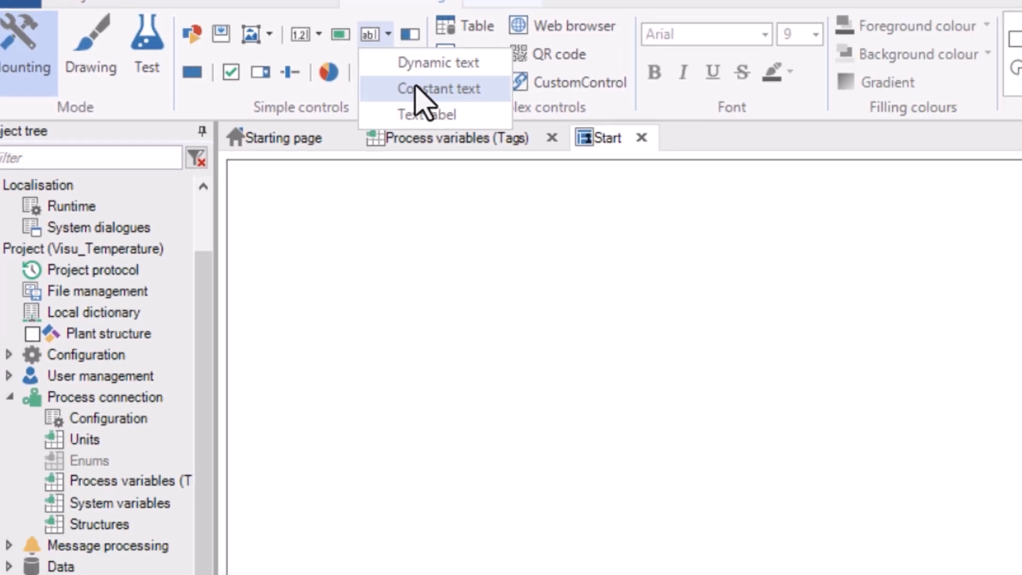
pyautogui.click(416, 87)
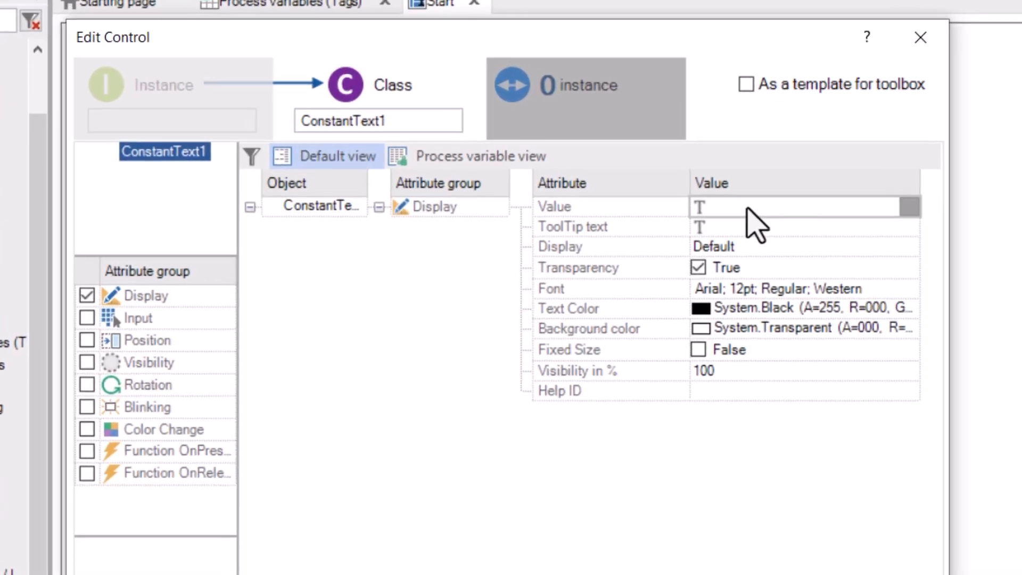
pyautogui.write('Temper')
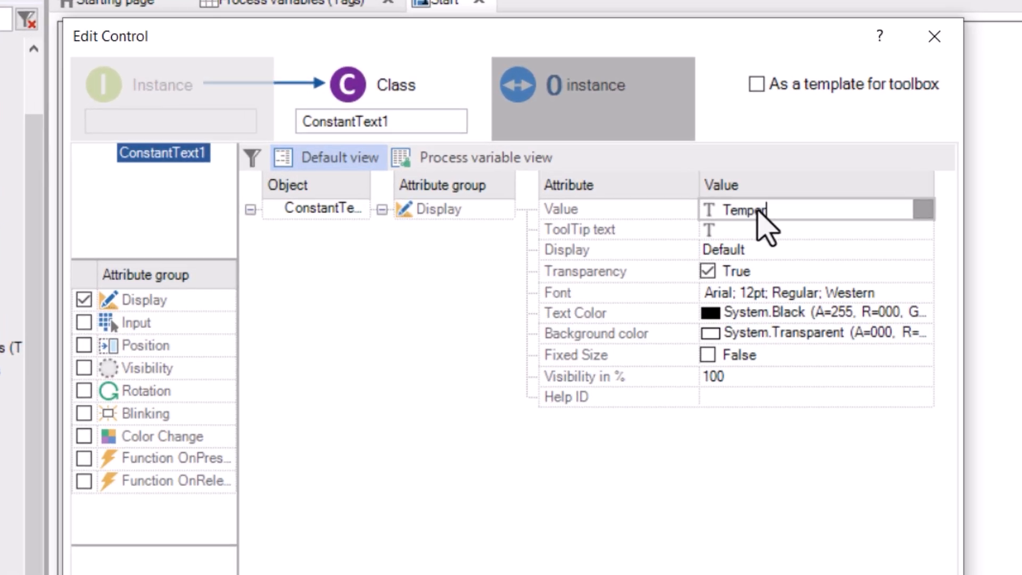
pyautogui.write('ature [°C]:')
# - Set the font of the temperature text to Arial, Bold, 72 pt
pyautogui.click(923, 292)
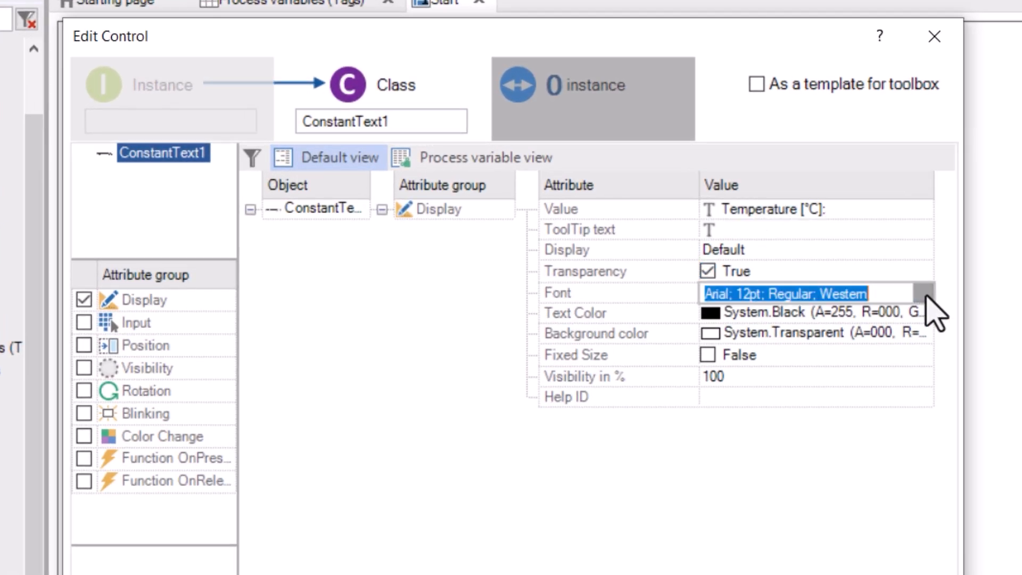
pyautogui.click(924, 292)
pyautogui.click(712, 190)
pyautogui.moveTo(857, 159); pyautogui.dragTo(858, 191)
pyautogui.click(825, 210)
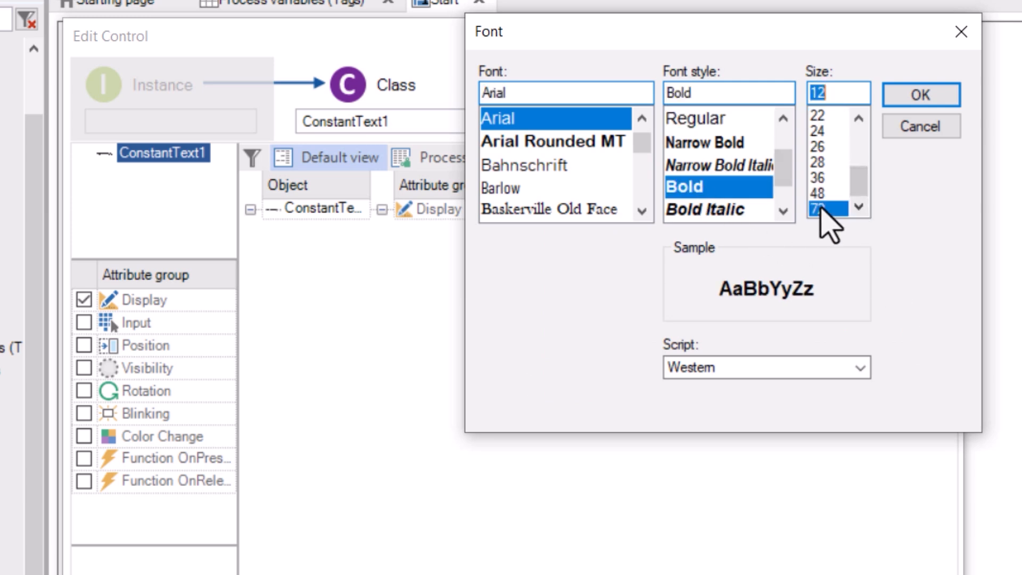
pyautogui.click(918, 96)
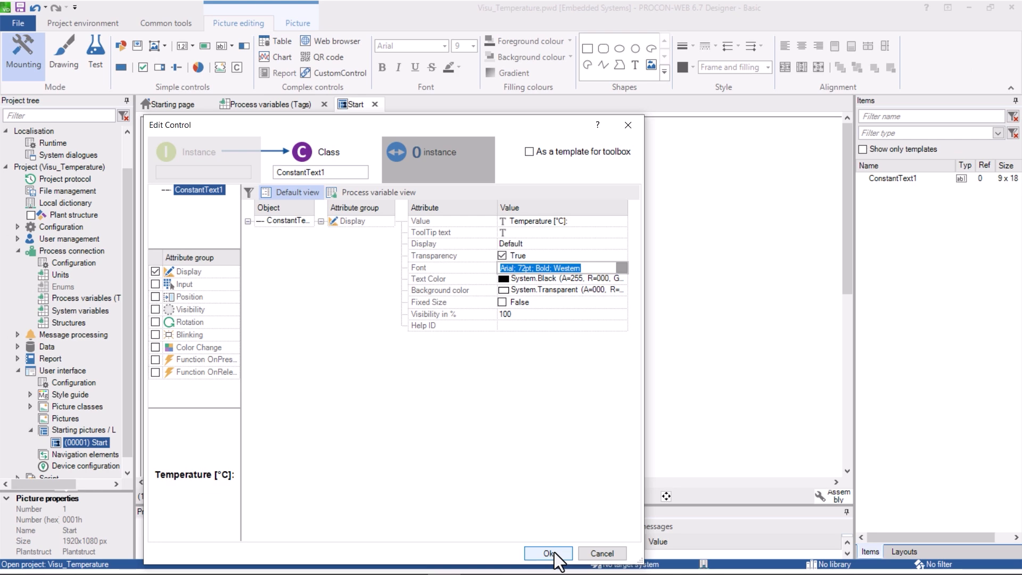
# - Place the temperature text in the Start picture and move it to the picture's left half at about mid-height
pyautogui.click(548, 553)
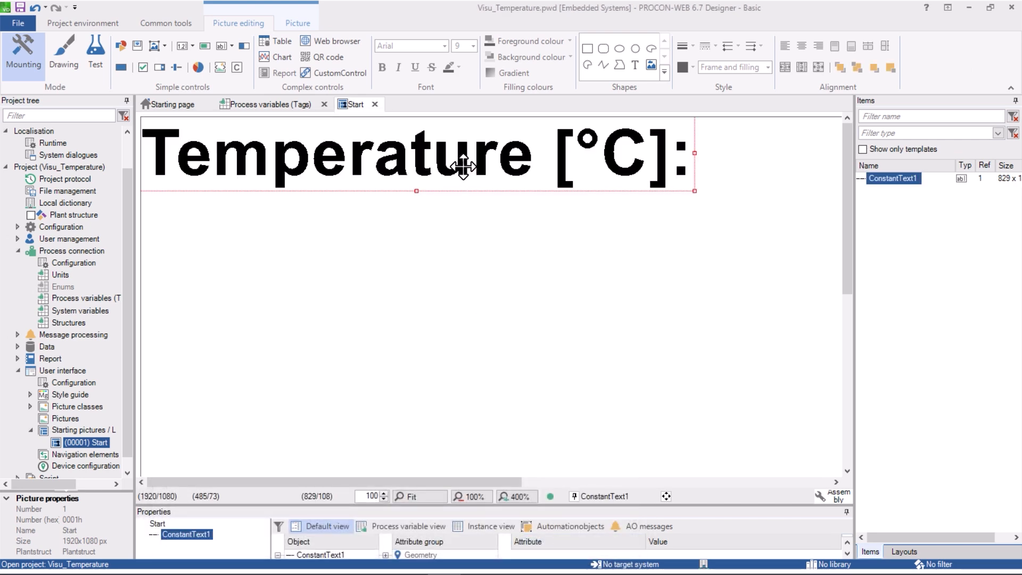
pyautogui.click(414, 497)
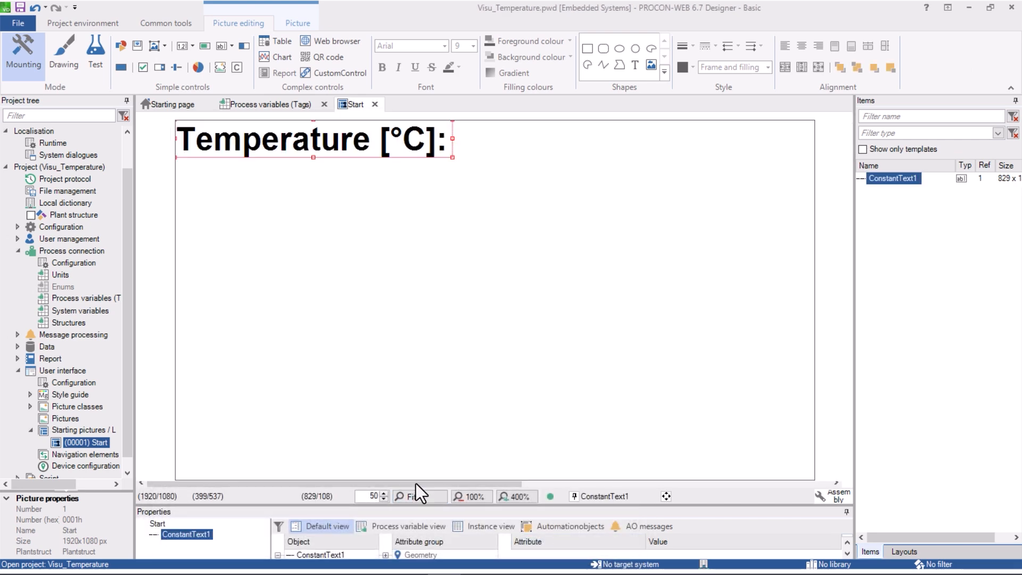
pyautogui.moveTo(314, 145); pyautogui.dragTo(358, 303)
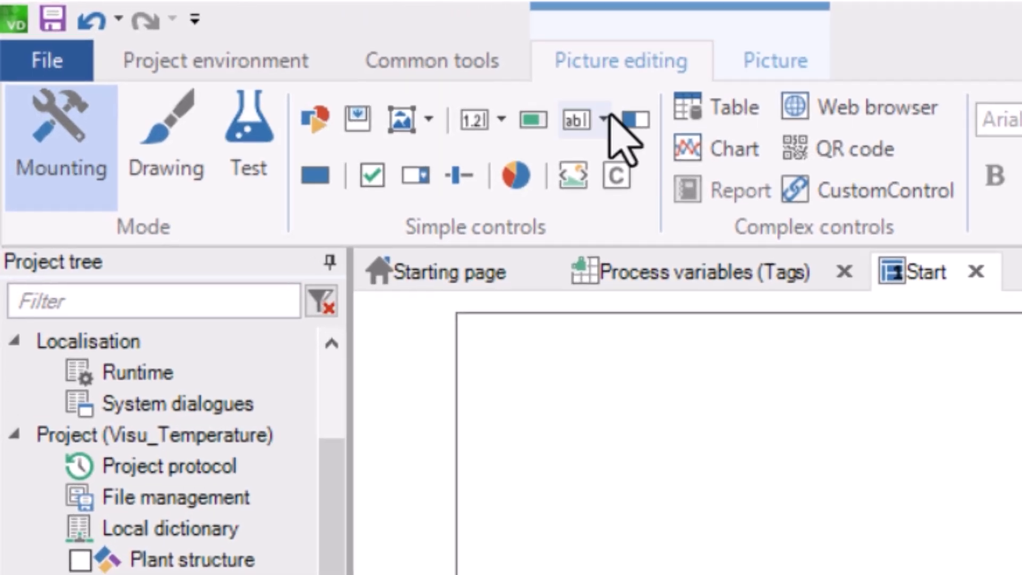
# - Add a numeric digit control and assign the process variable GVL_Outside_Temp_Ch0 as its tag
pyautogui.click(479, 122)
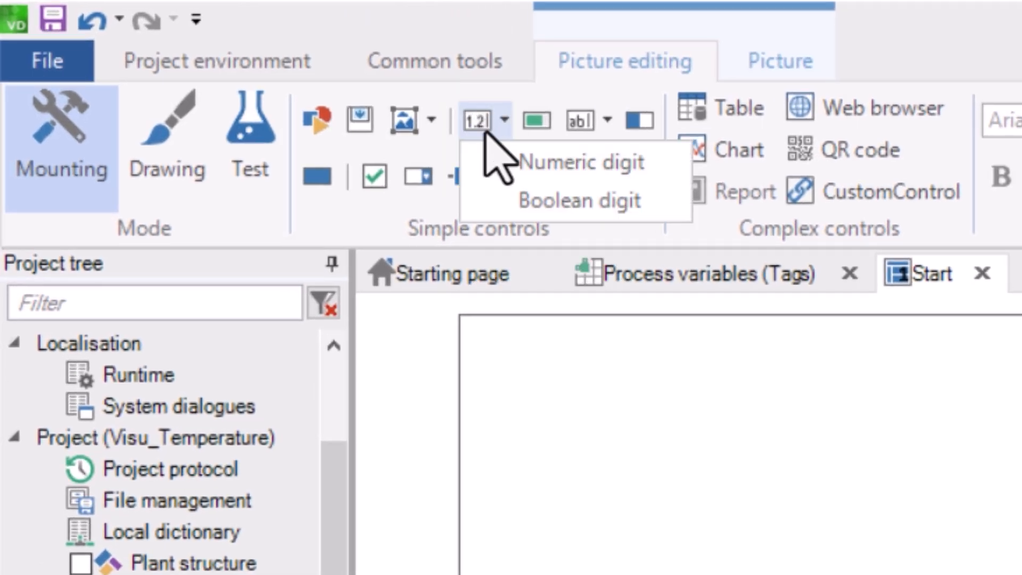
pyautogui.click(553, 163)
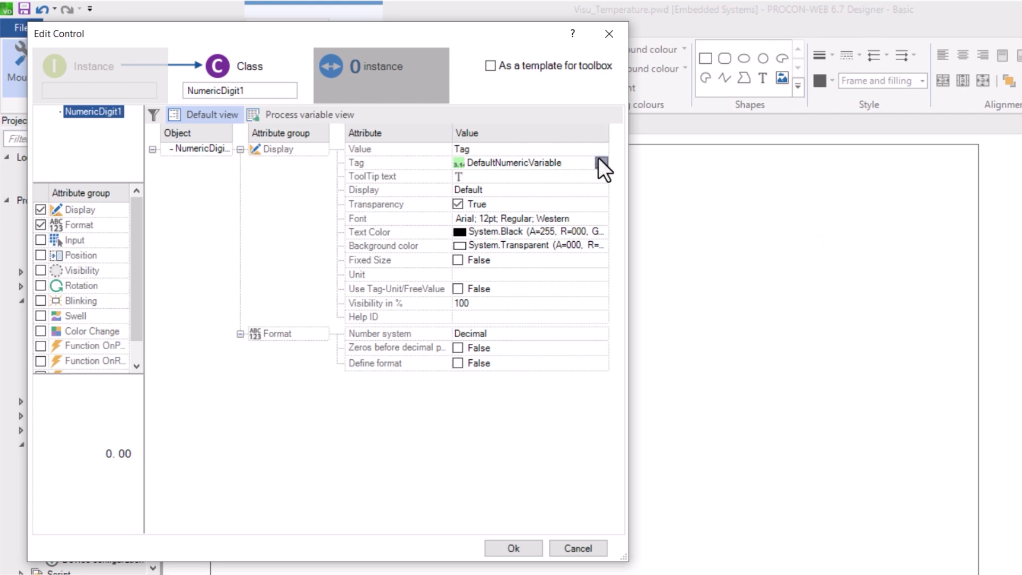
pyautogui.click(601, 162)
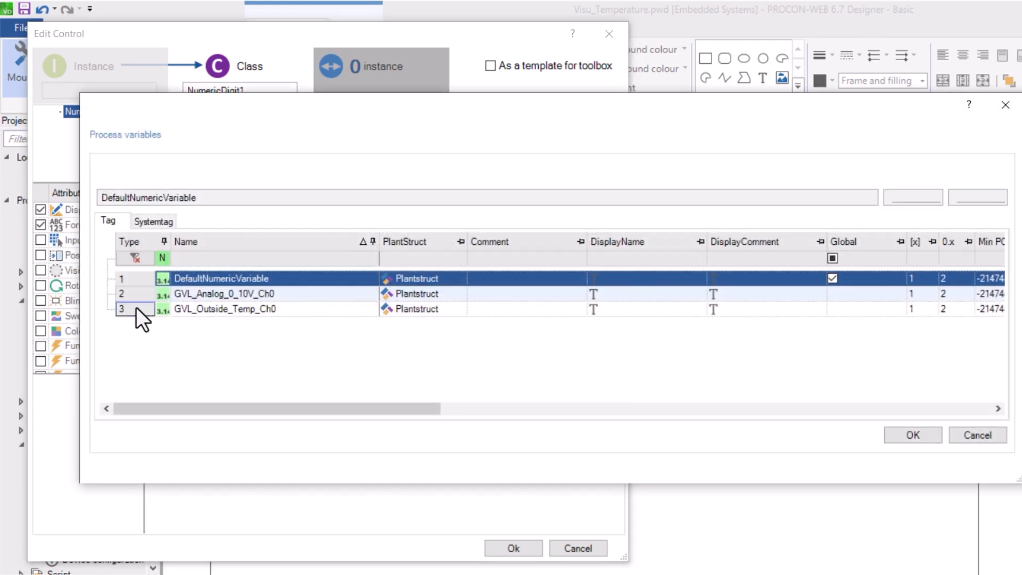
pyautogui.click(165, 314)
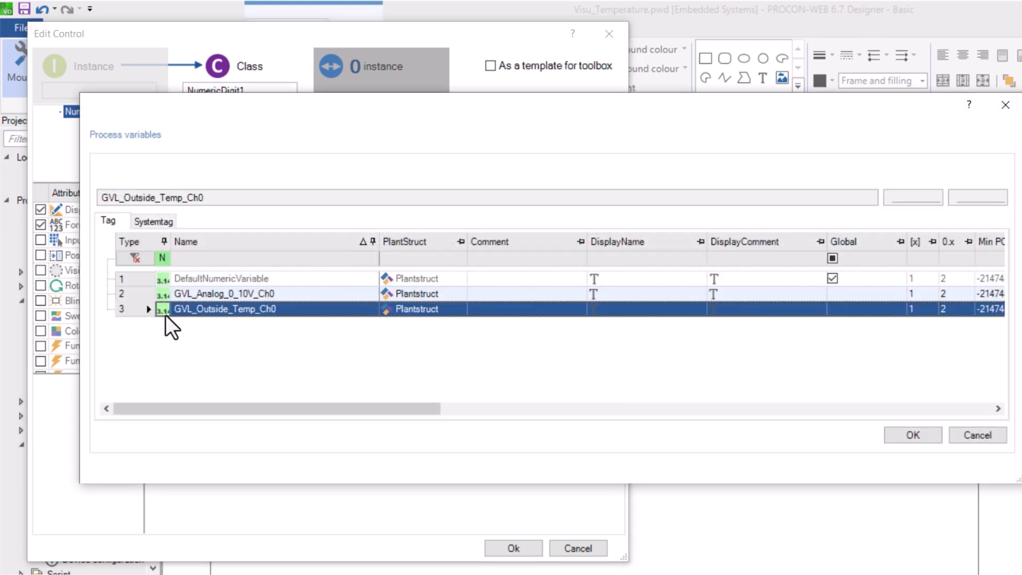
pyautogui.click(904, 433)
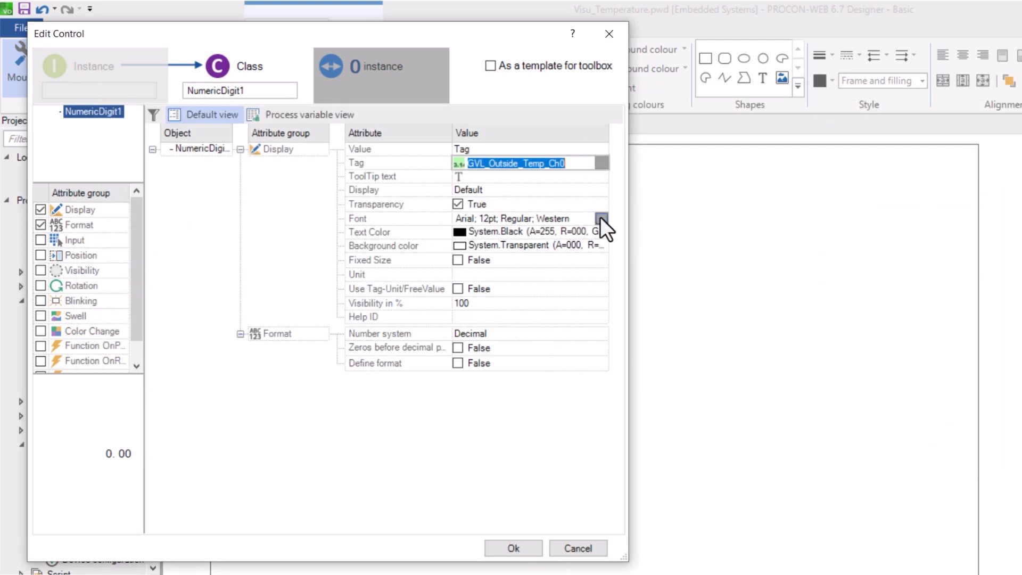
# - Set the numeric digit's font to Arial, Bold, 48 pt
pyautogui.click(601, 220)
pyautogui.scroll(-2, 703, 240)
pyautogui.click(677, 255)
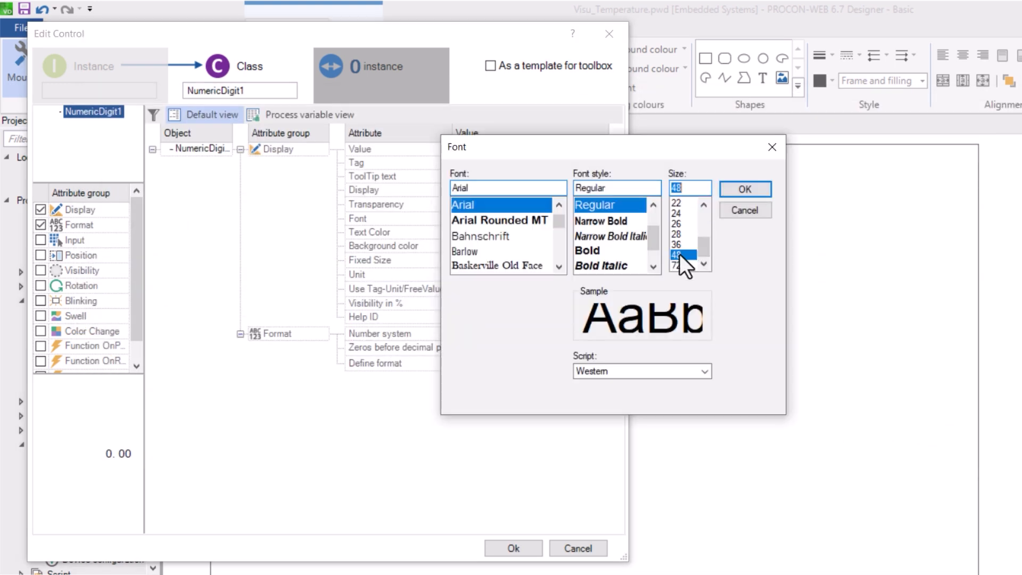
pyautogui.click(608, 222)
pyautogui.click(592, 251)
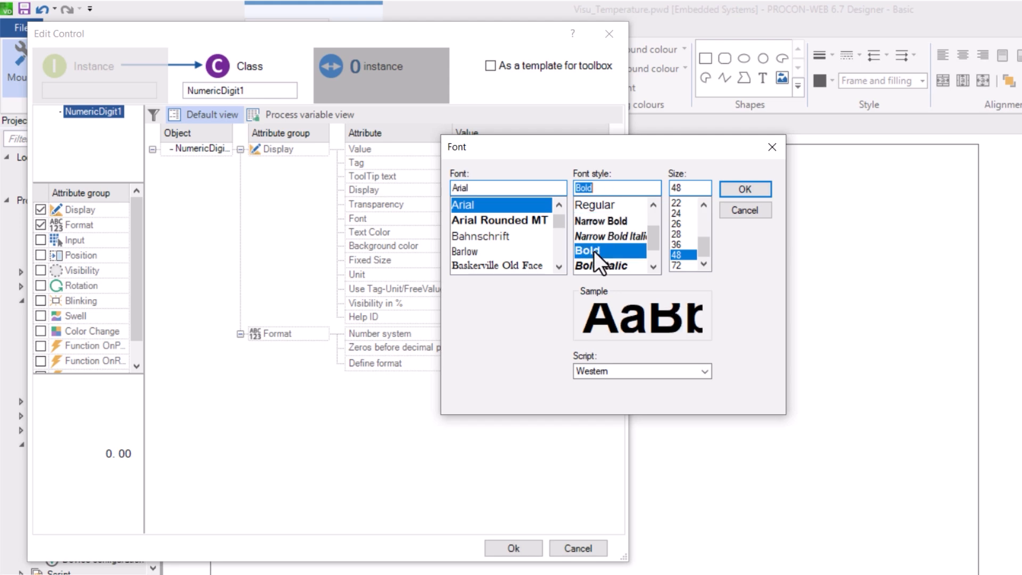
pyautogui.click(741, 187)
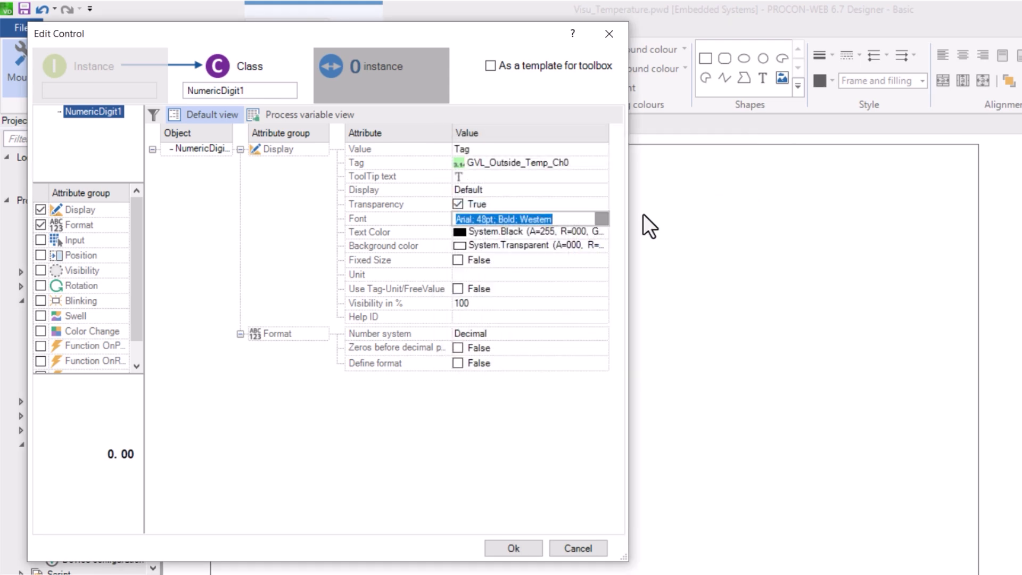
# - Set the numeric digit's text color to System.MediumBlue
pyautogui.click(600, 232)
pyautogui.click(601, 232)
pyautogui.click(360, 306)
pyautogui.click(500, 430)
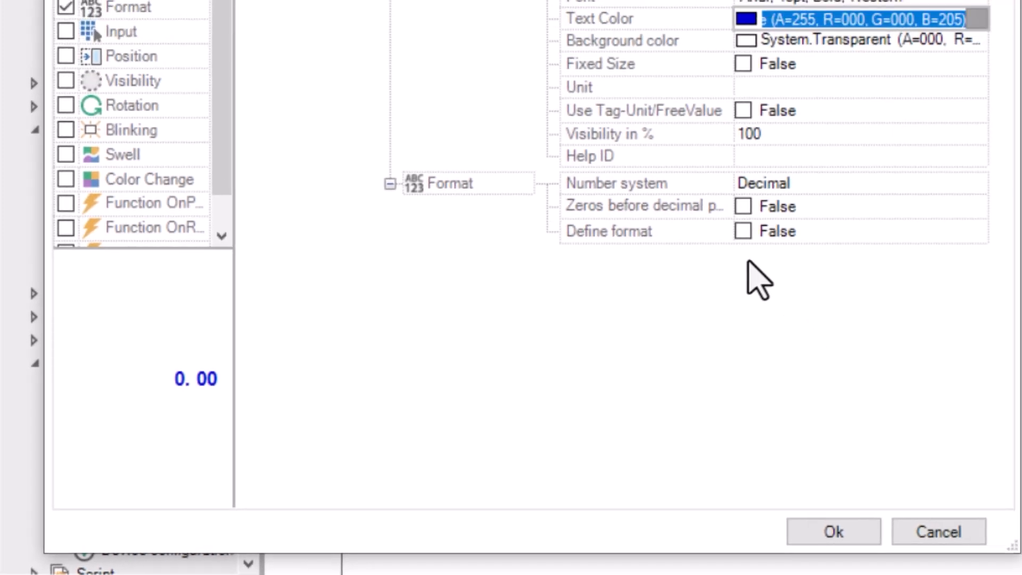
# - Define the numeric digit's format with 1 decimal digit and place the control beside the temperature text in the Start picture
pyautogui.click(743, 231)
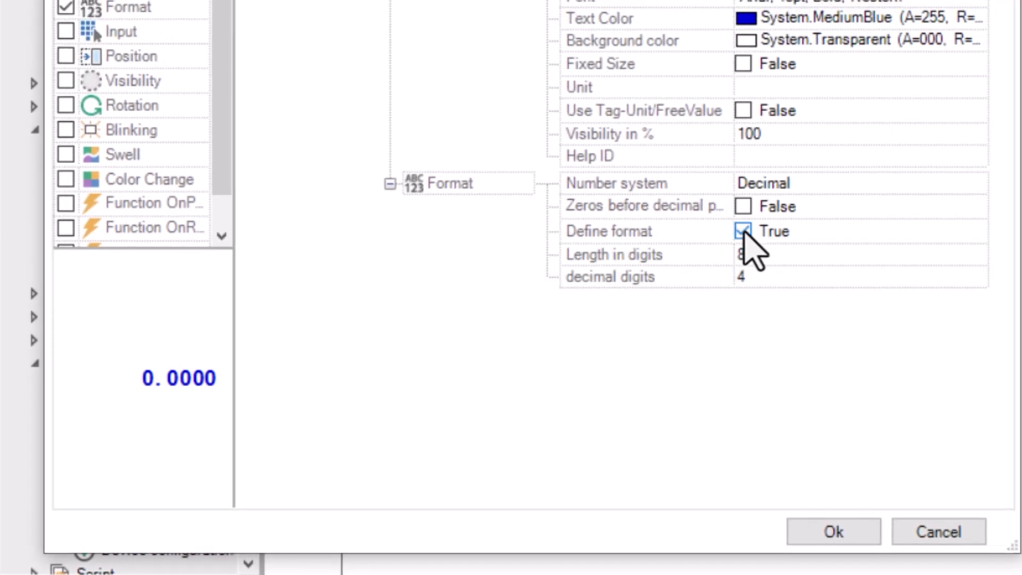
pyautogui.click(771, 280)
pyautogui.write('1')
pyautogui.press('Return')
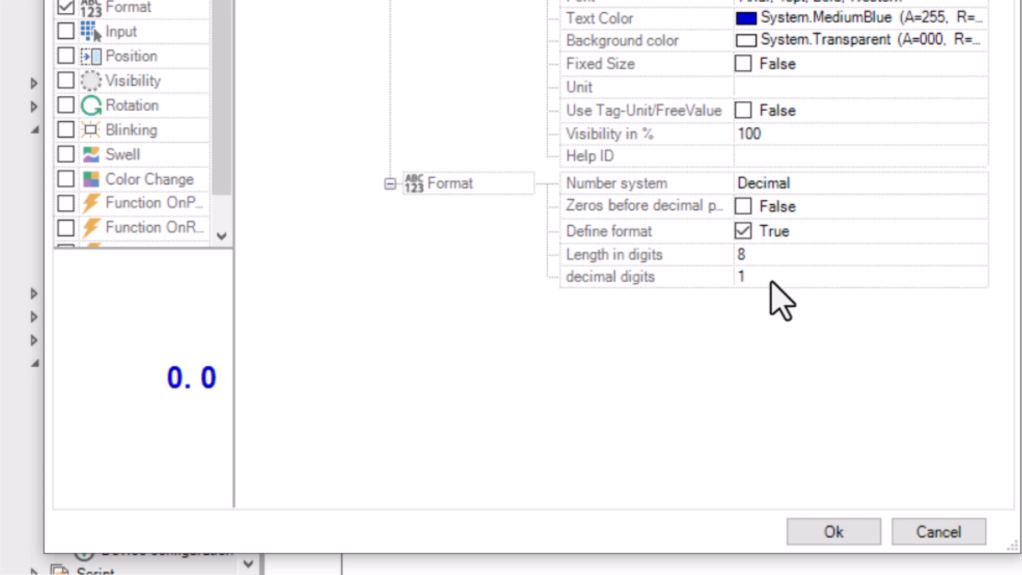
pyautogui.click(833, 531)
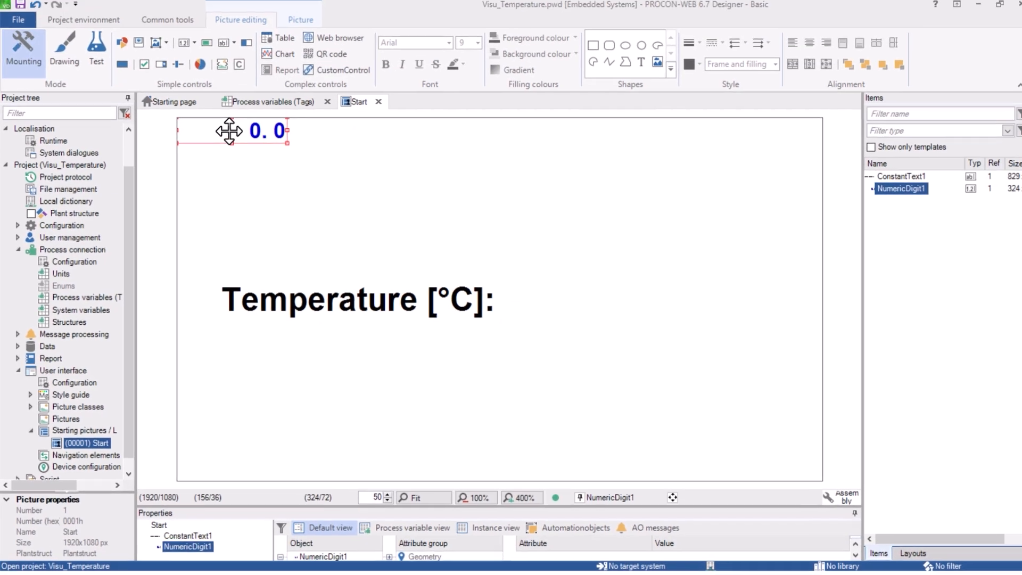
pyautogui.moveTo(229, 131); pyautogui.dragTo(607, 287)
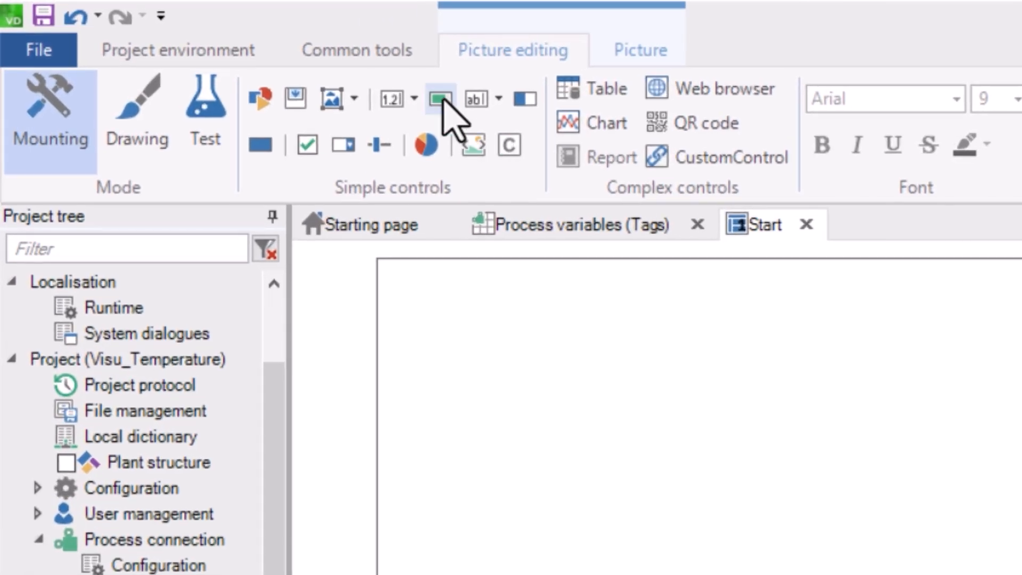
# - Add a numeric bar control and assign the process variable GVL_Outside_Temp_Ch0 as its tag
pyautogui.click(441, 100)
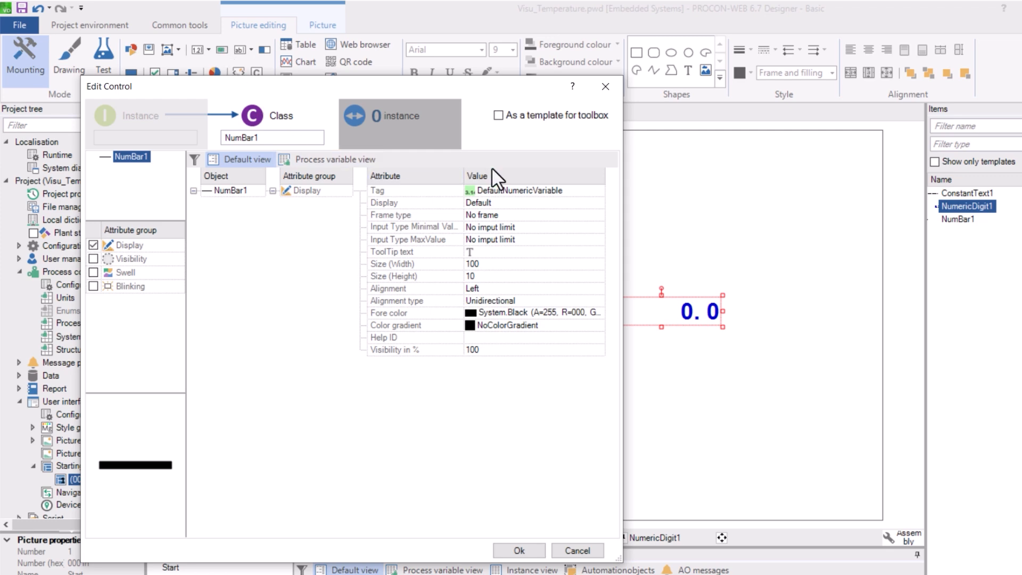
pyautogui.click(597, 191)
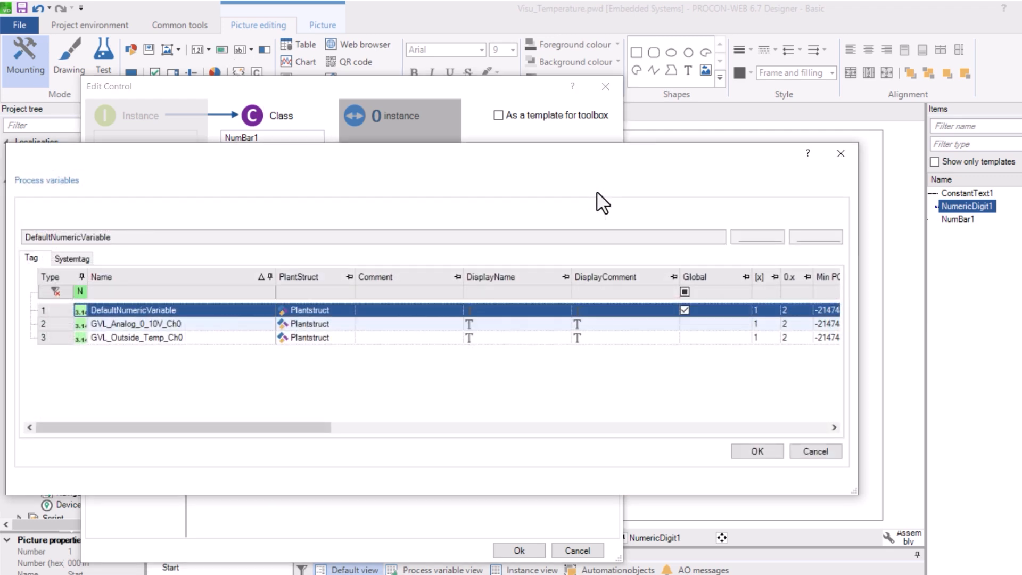
pyautogui.click(67, 342)
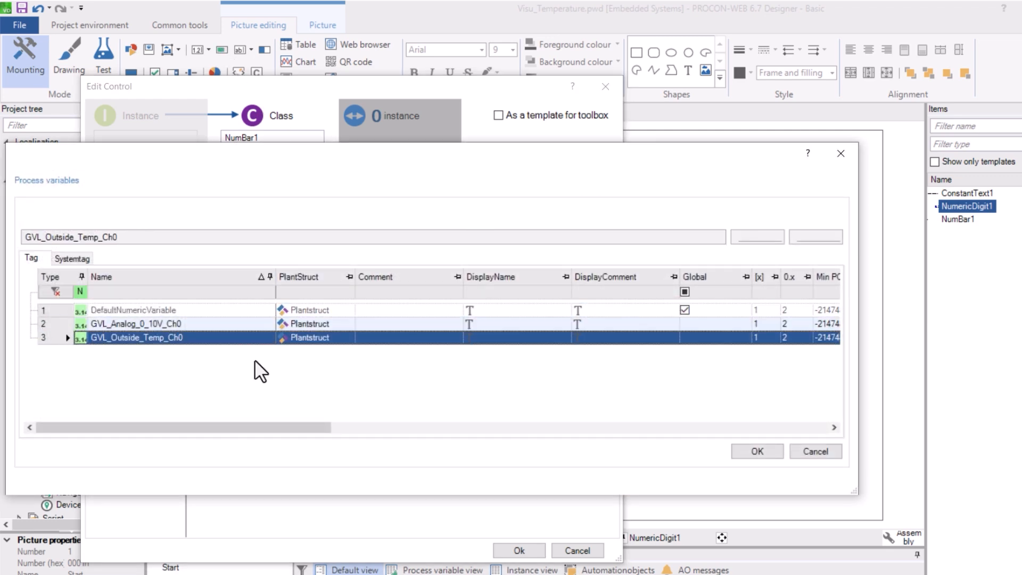
pyautogui.click(755, 452)
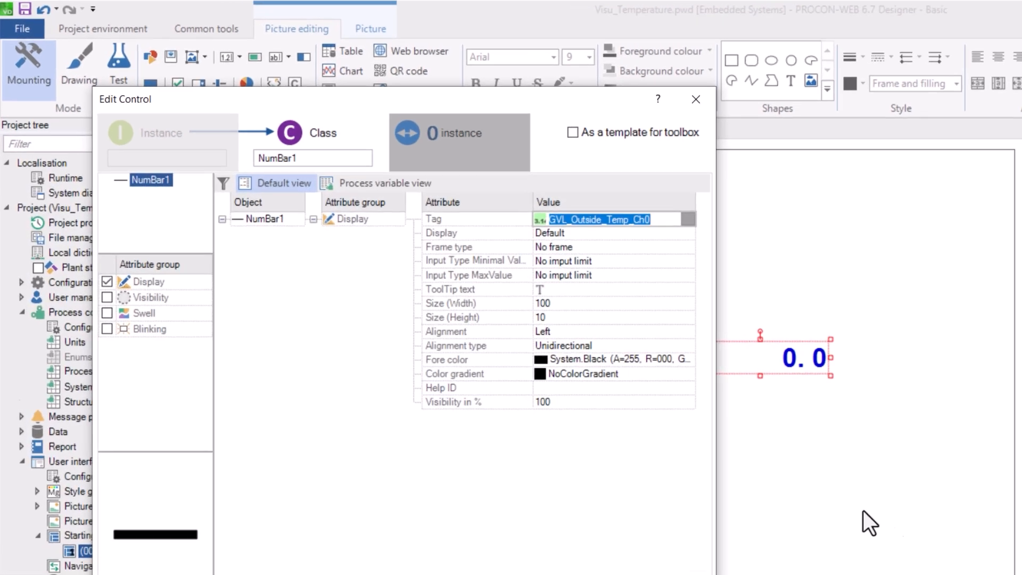
# - Set the numeric bar's size to 400 wide and 20 high, with its alignment set to Right
pyautogui.click(510, 270)
pyautogui.write('400')
pyautogui.click(741, 405)
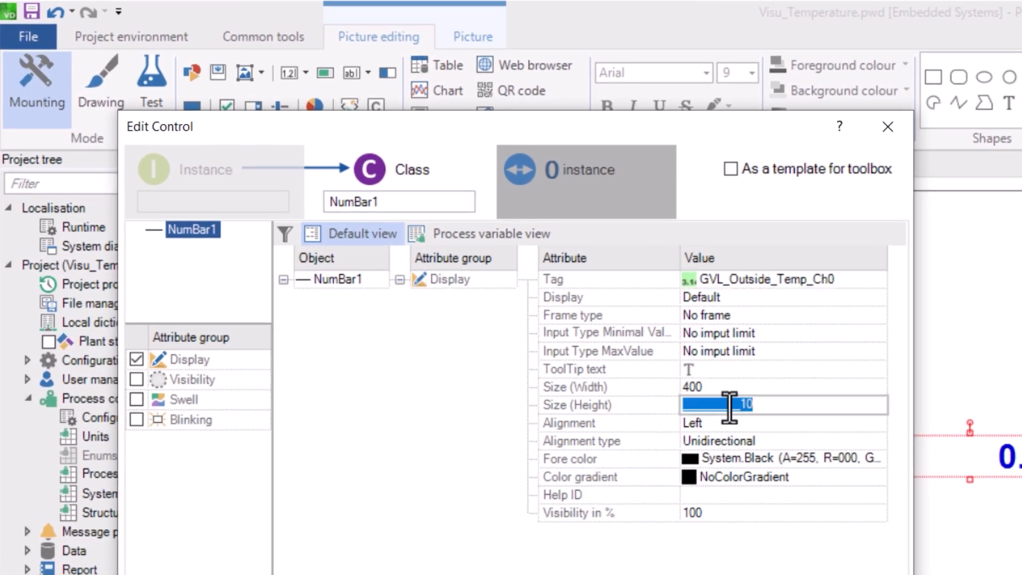
pyautogui.write('20')
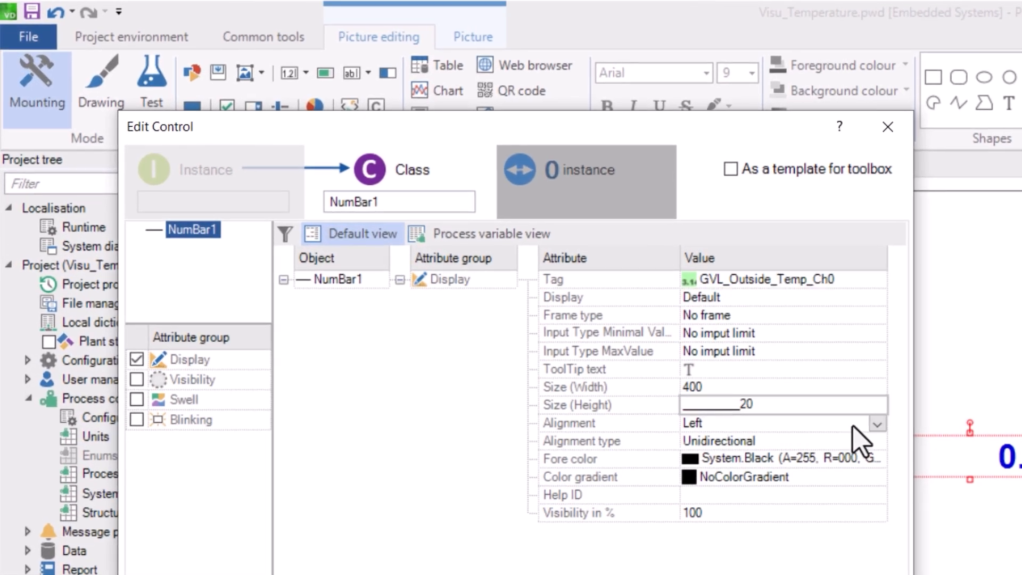
pyautogui.click(877, 424)
pyautogui.click(877, 425)
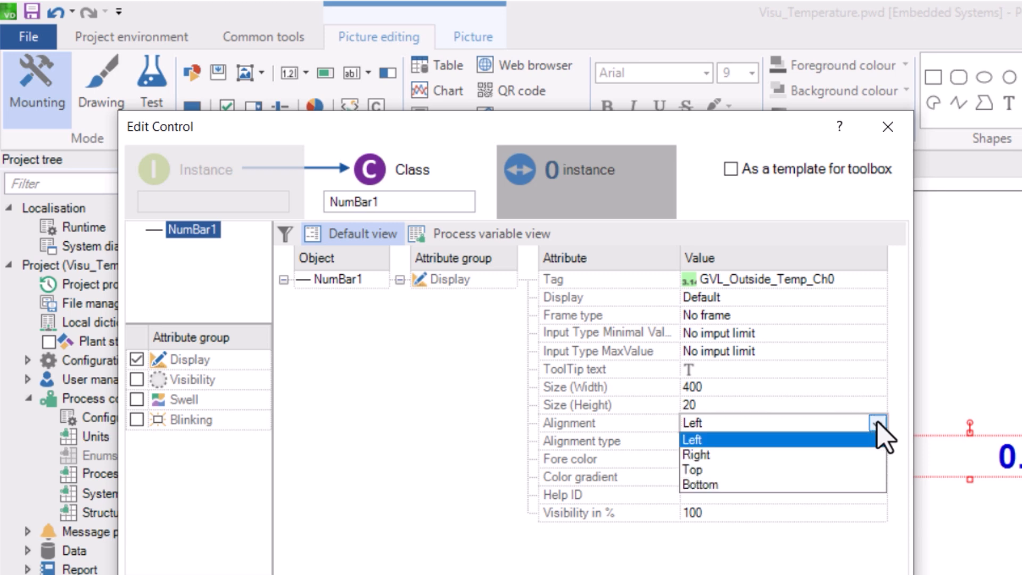
pyautogui.click(695, 454)
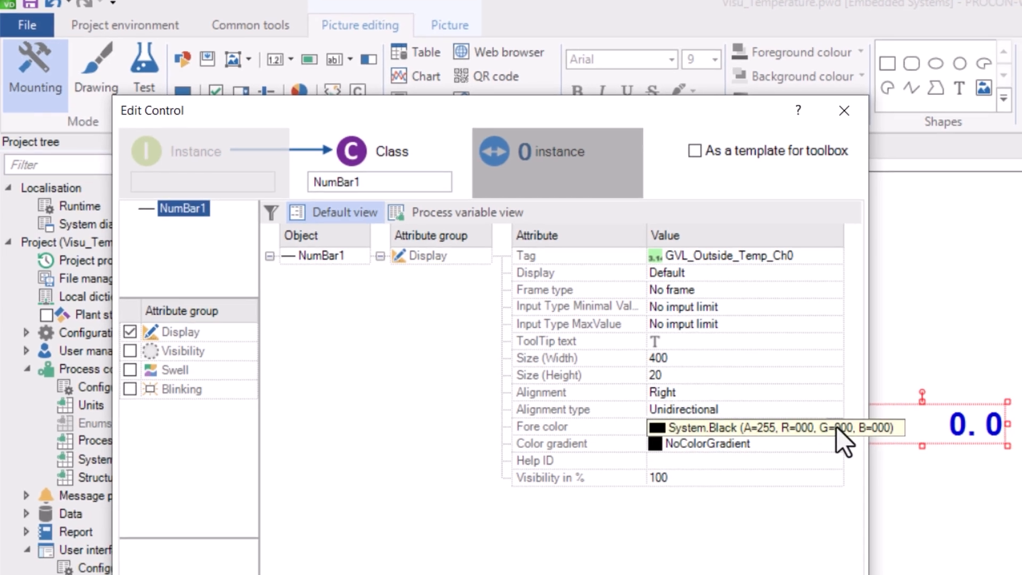
# - Set the numeric bar's fore color to System.DodgerBlue
pyautogui.click(879, 459)
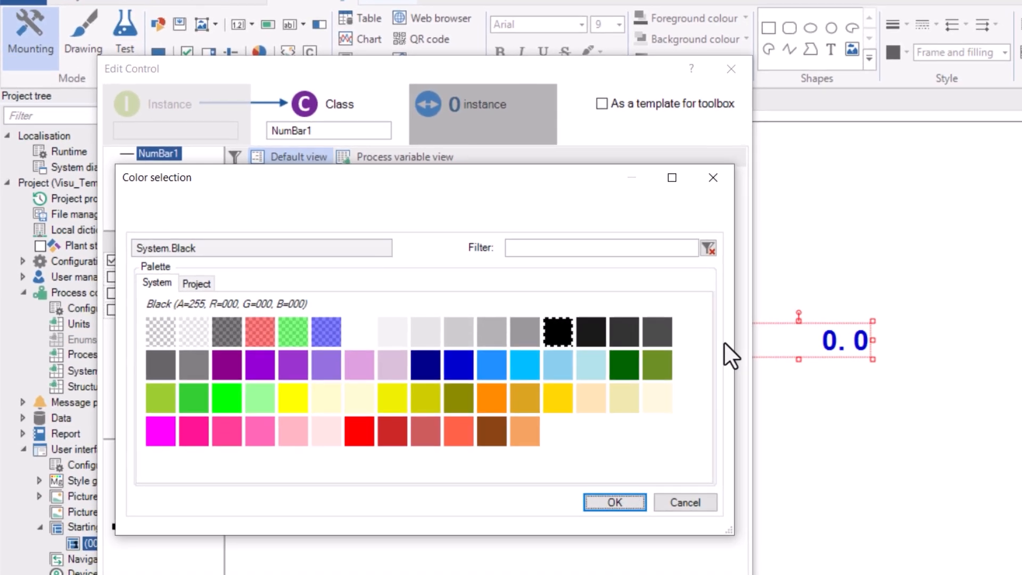
pyautogui.click(484, 358)
pyautogui.click(609, 496)
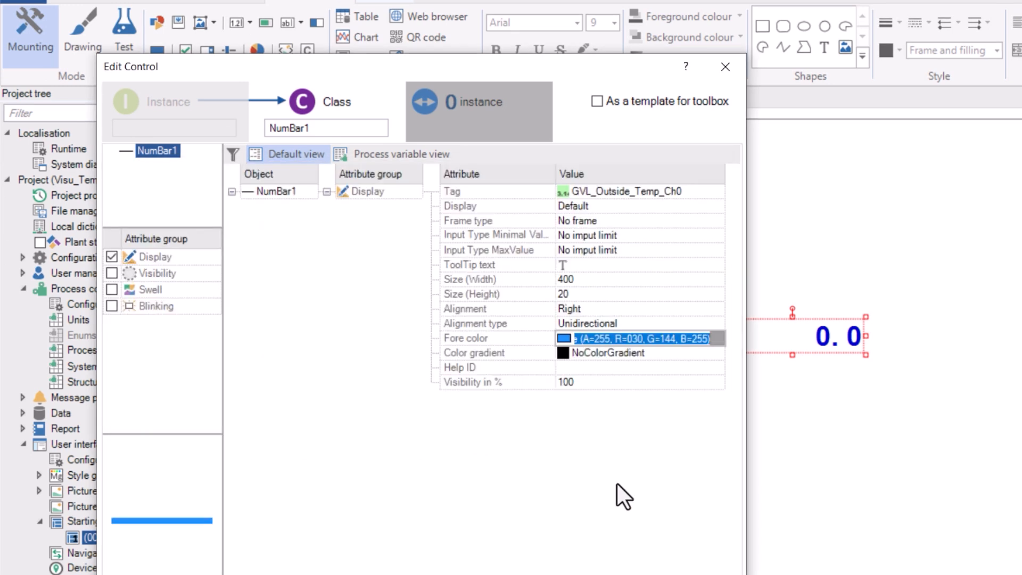
# - Enable the Swell attribute group for the numeric bar and set its condition to Full change
pyautogui.click(111, 289)
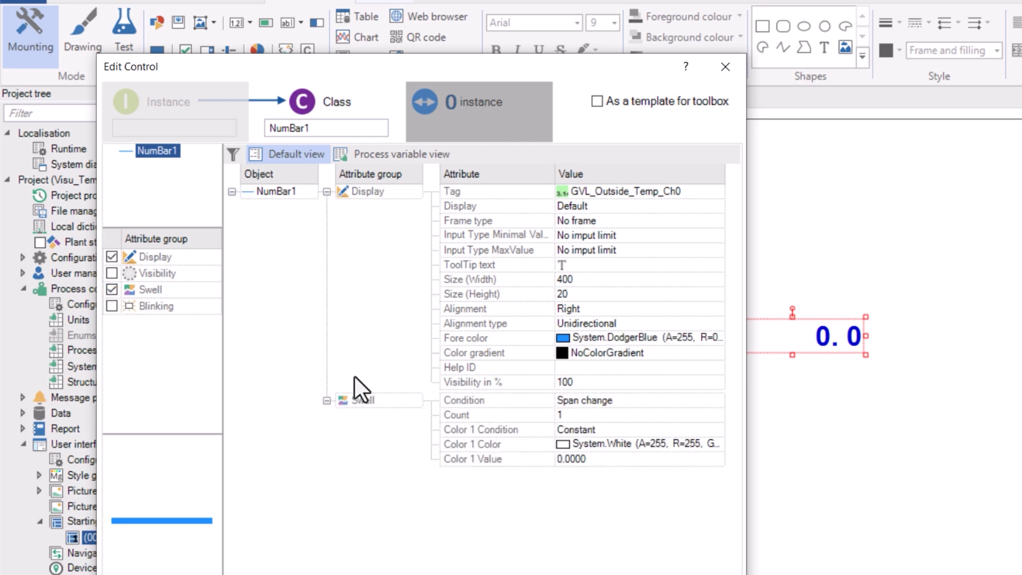
pyautogui.click(573, 403)
pyautogui.click(717, 401)
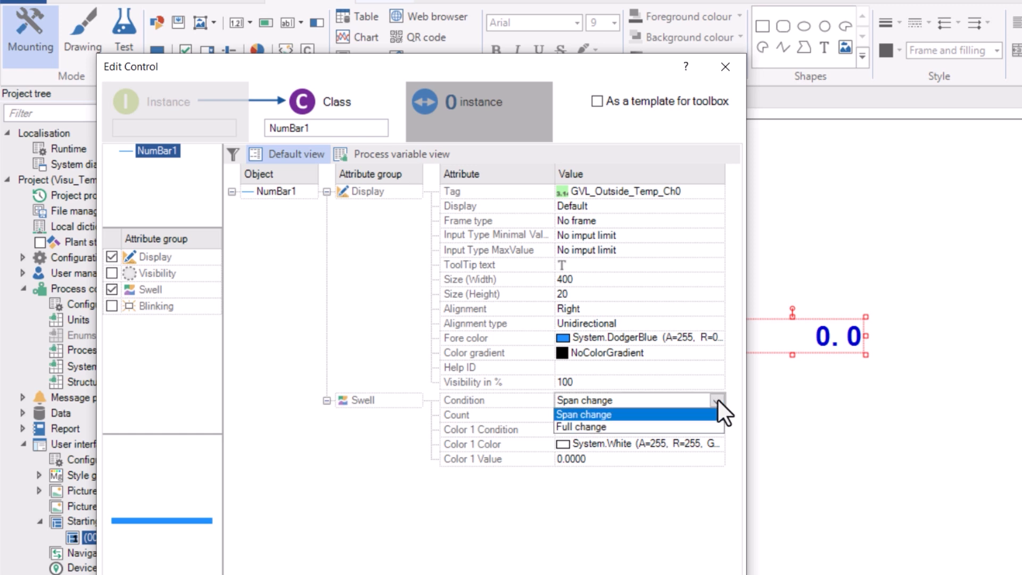
pyautogui.click(703, 426)
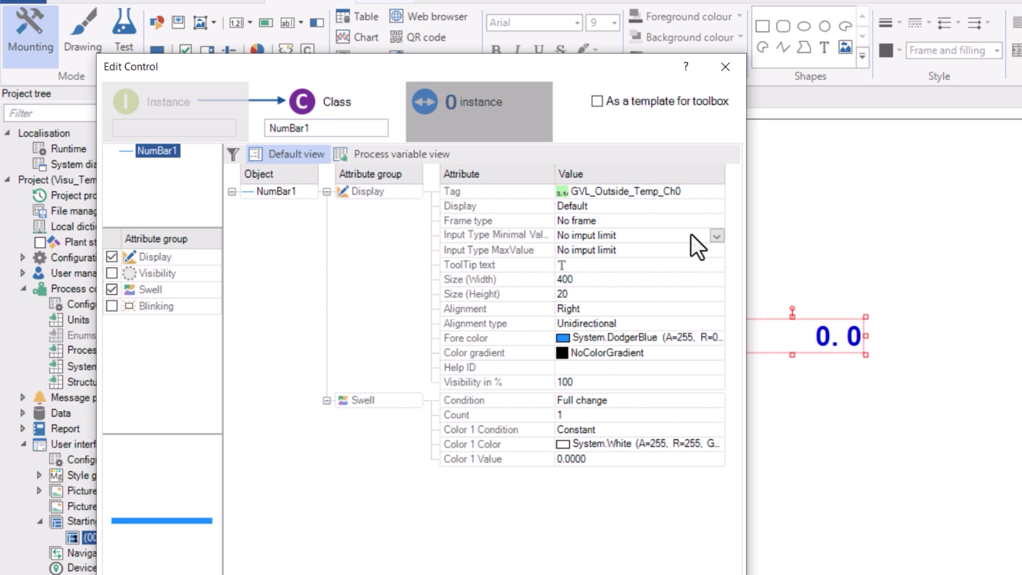
# - Set the bar's minimum and maximum to static input limits, with a static maximum value of 40
pyautogui.click(715, 235)
pyautogui.click(678, 260)
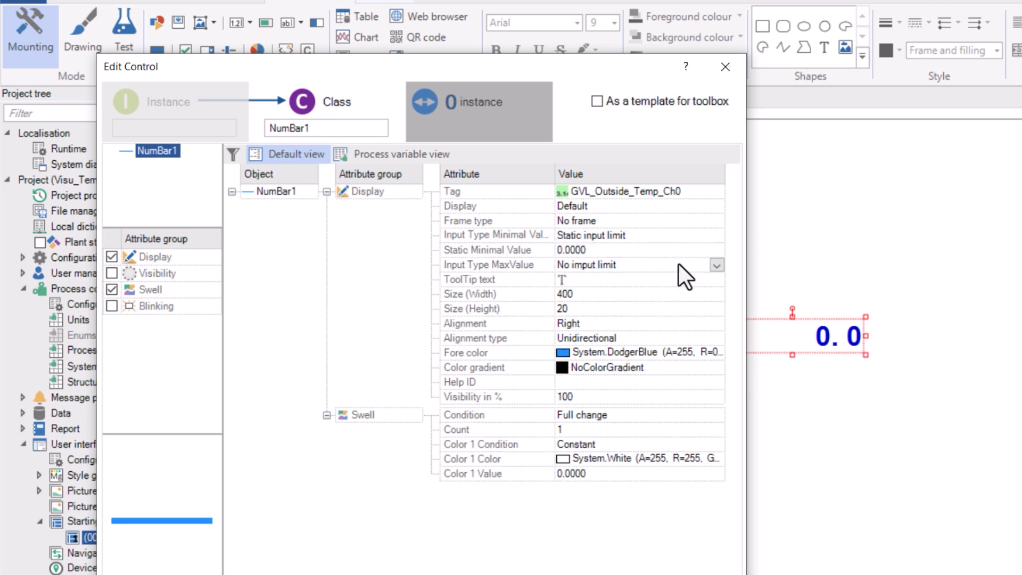
pyautogui.click(715, 263)
pyautogui.click(631, 289)
pyautogui.click(620, 280)
pyautogui.write('40')
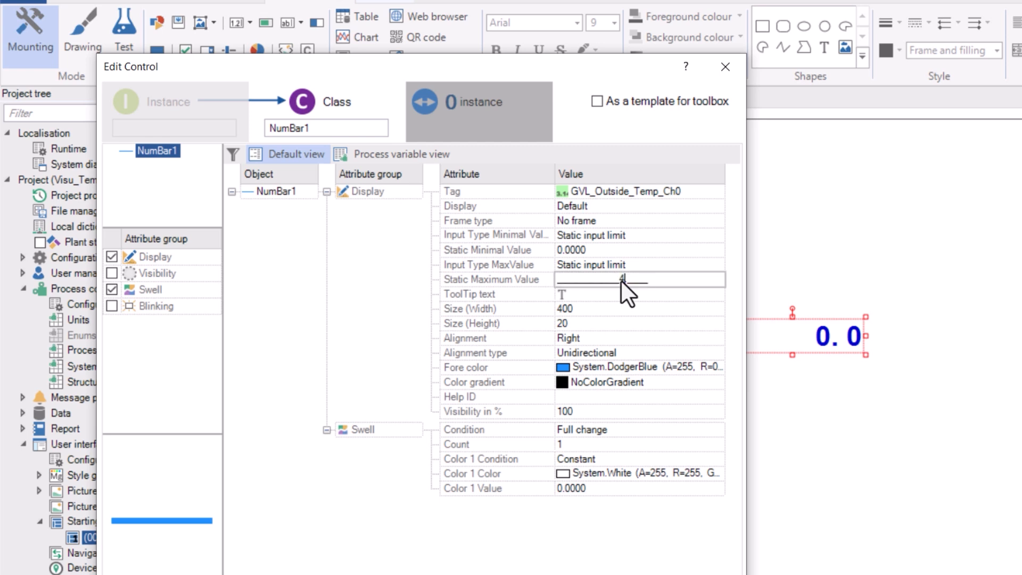
pyautogui.press('Return')
# - Give the bar a Basic frame in System.Black70 with a frame distance of 10 and a frame width of 3
pyautogui.click(716, 221)
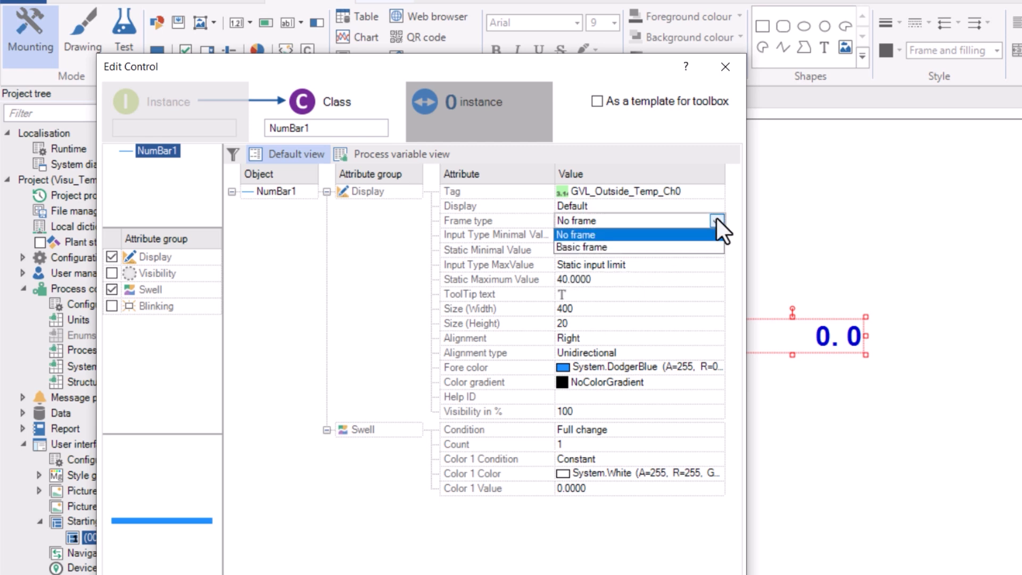
pyautogui.click(688, 245)
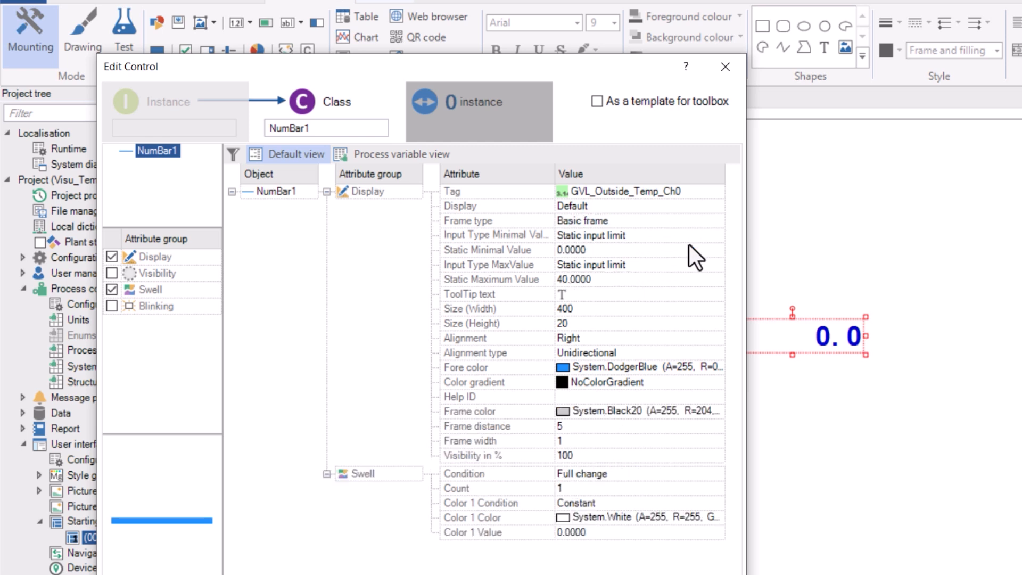
pyautogui.click(717, 411)
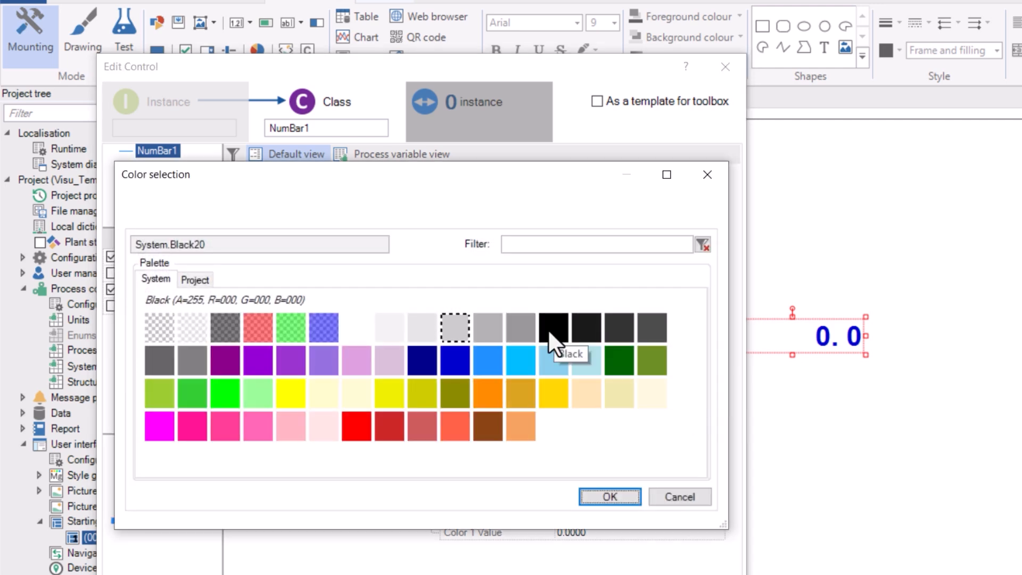
pyautogui.click(645, 329)
pyautogui.click(604, 495)
pyautogui.click(693, 427)
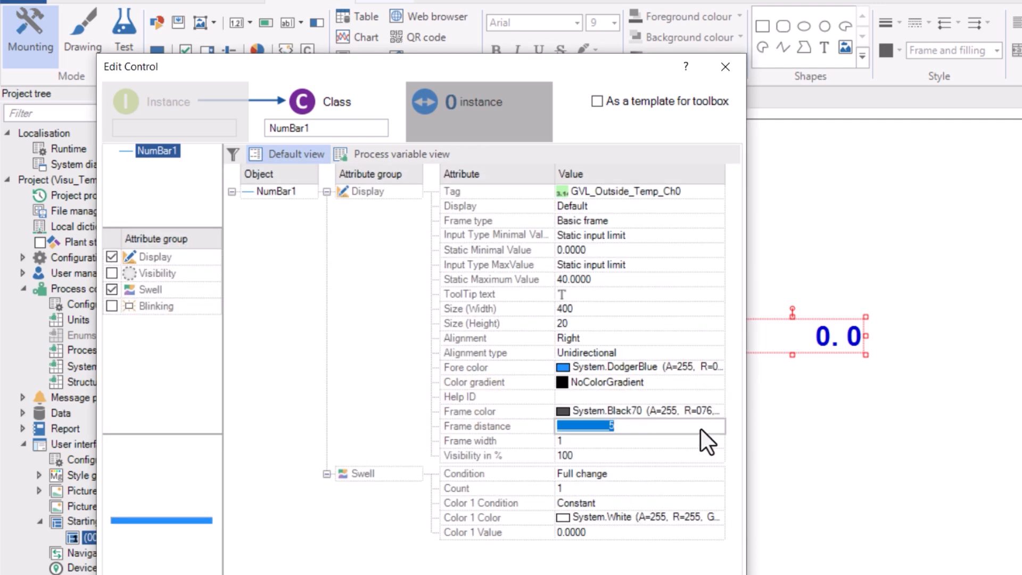
pyautogui.write('10')
pyautogui.click(713, 441)
# - Set the bar's Swell Color 1 to System.Red with a Color 1 value of 30
pyautogui.click(717, 517)
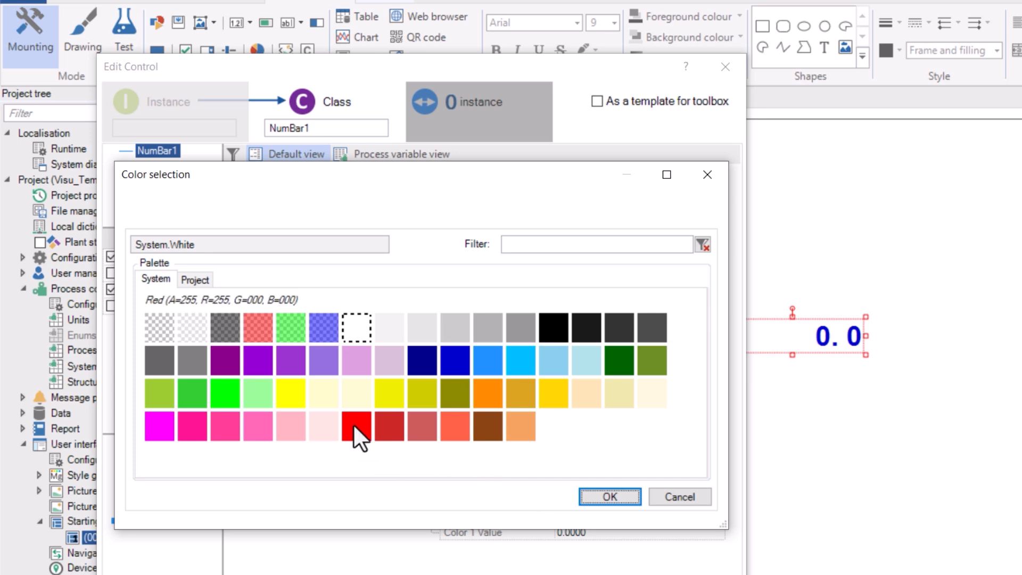
pyautogui.click(356, 426)
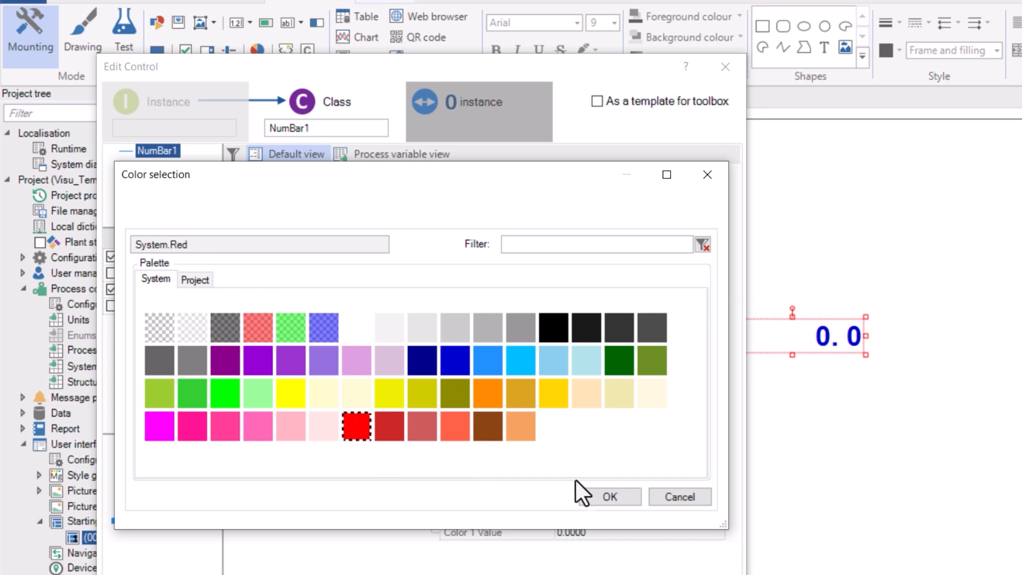
pyautogui.click(608, 496)
pyautogui.click(610, 534)
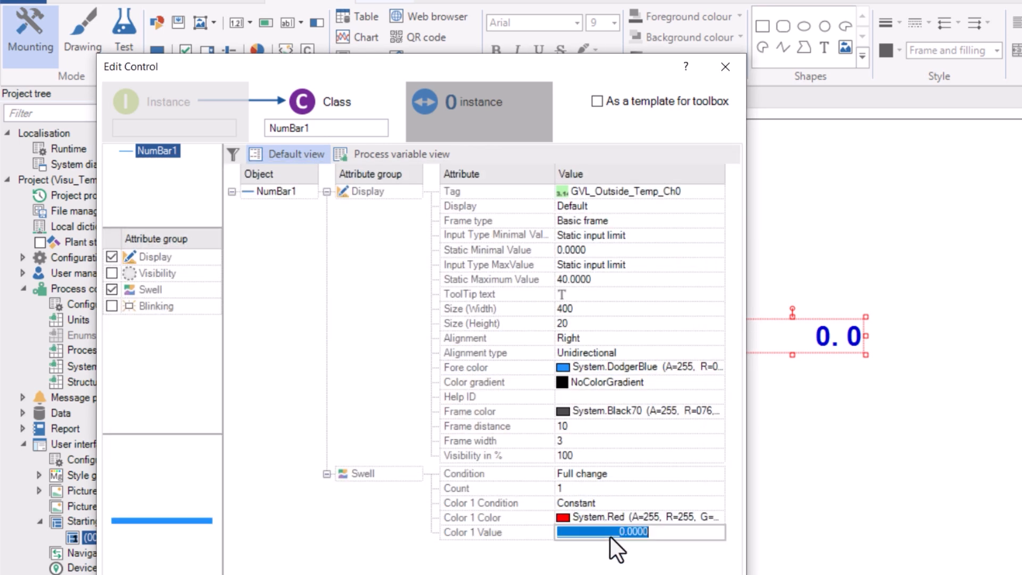
pyautogui.write('30')
pyautogui.press('Return')
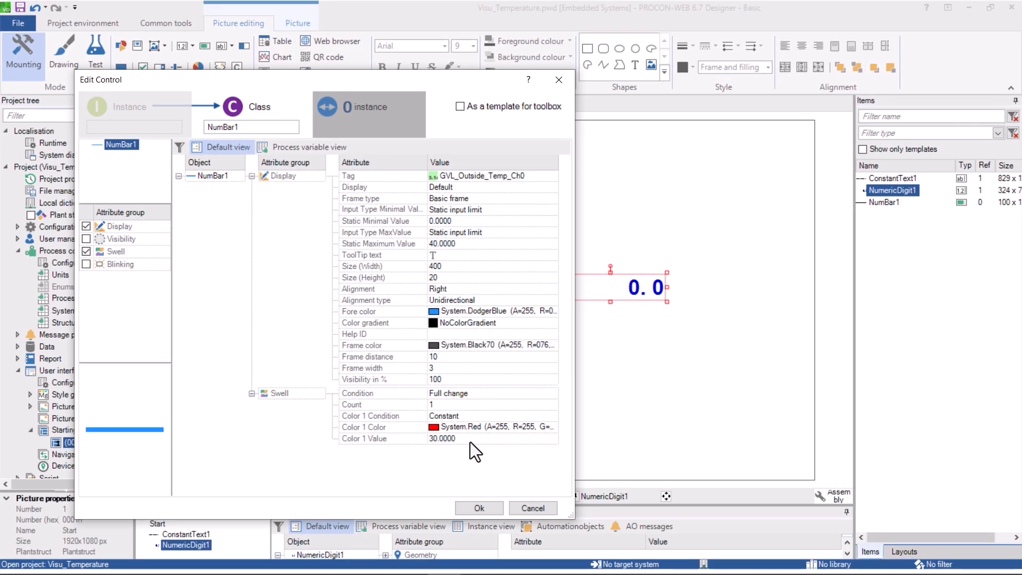
# - Accept the bar's settings and place it directly beneath the numeric digit in the Start picture
pyautogui.click(482, 508)
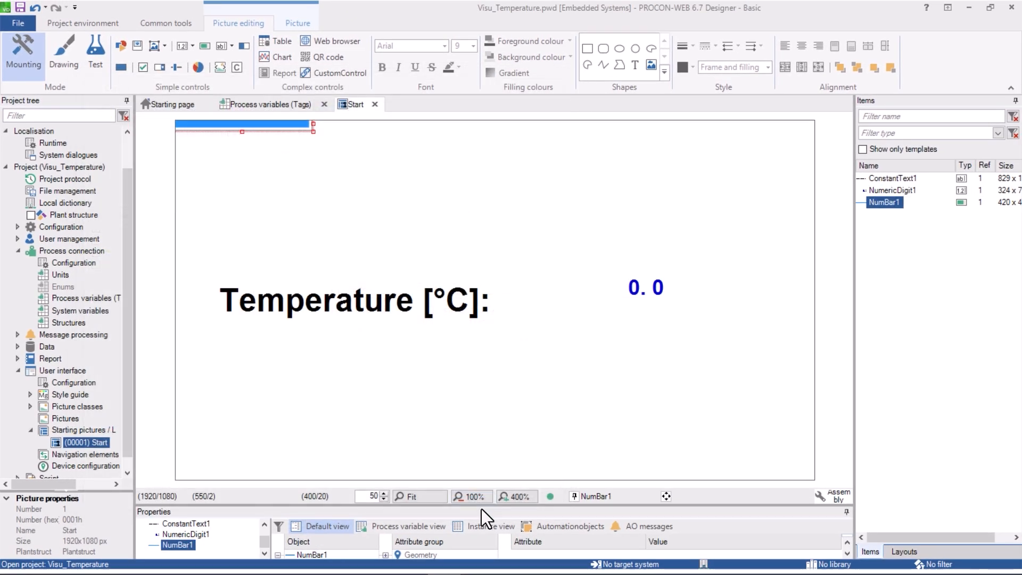
pyautogui.moveTo(242, 125); pyautogui.dragTo(641, 311)
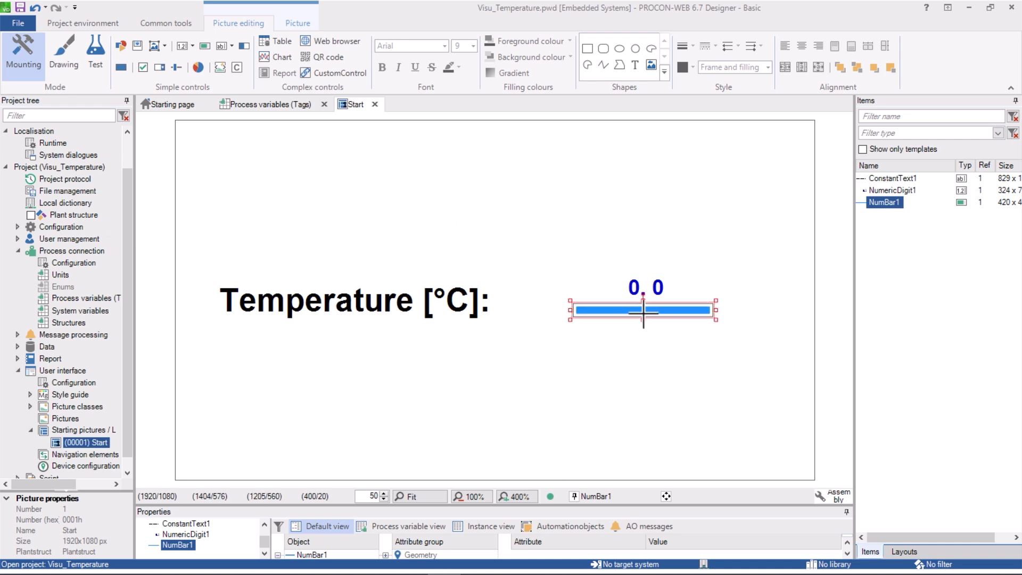
pyautogui.click(641, 367)
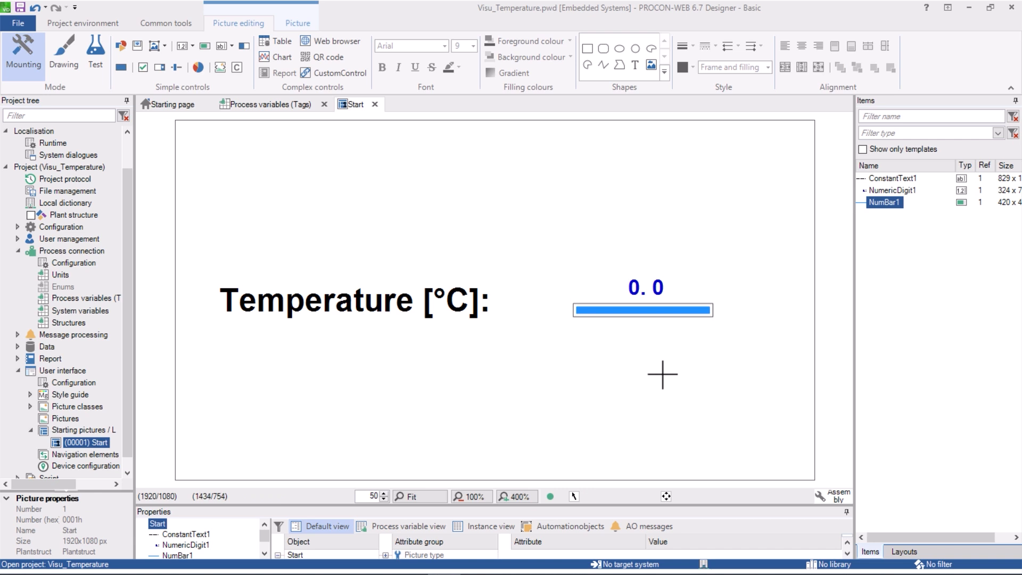
# - Duplicate the temperature text, numeric digit and bar together, and move the copy directly below the originals
pyautogui.moveTo(753, 261); pyautogui.dragTo(187, 349)
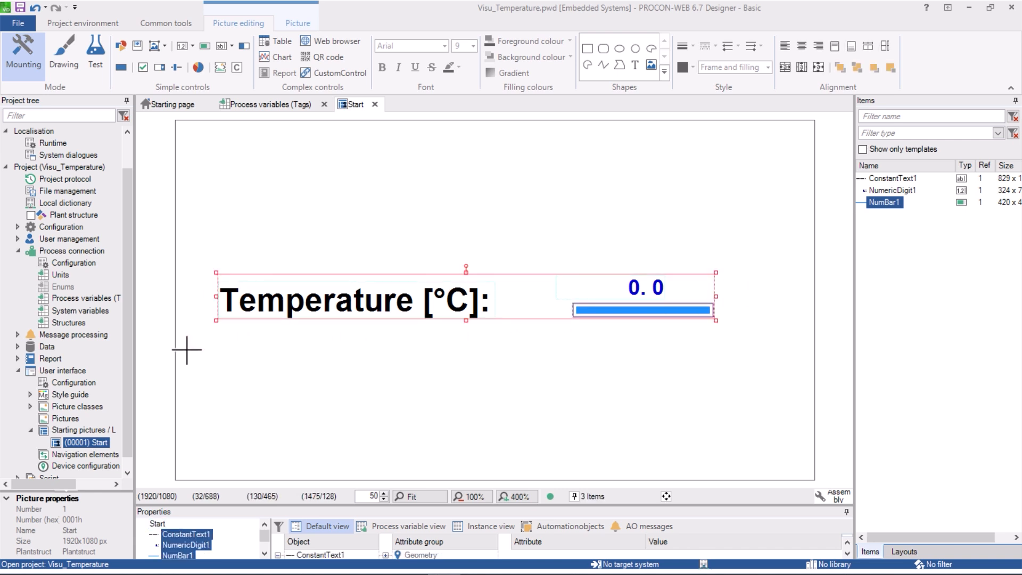
pyautogui.hotkey('ctrl', 'c')
pyautogui.hotkey('ctrl', 'v')
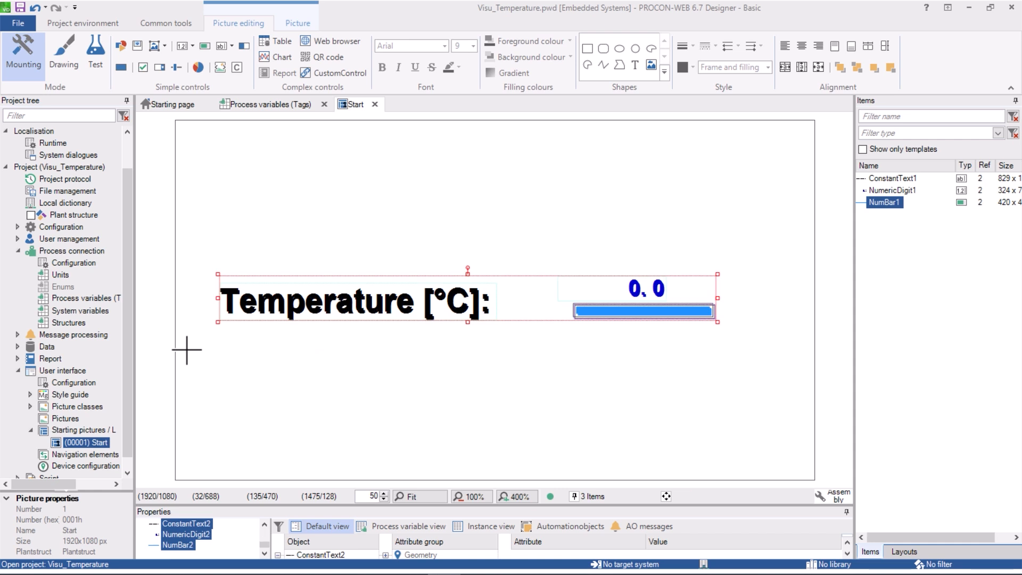
pyautogui.press('Down')
pyautogui.press('Down')
pyautogui.press('Down')
pyautogui.press('Down')
pyautogui.press('Down')
pyautogui.press('Down')
pyautogui.press('Down')
pyautogui.press('Down')
pyautogui.press('Down')
pyautogui.press('Down')
pyautogui.press('Down')
pyautogui.press('Down')
pyautogui.press('Down')
pyautogui.press('Down')
pyautogui.press('Down')
pyautogui.press('Down')
pyautogui.press('Down')
pyautogui.press('Down')
pyautogui.press('Down')
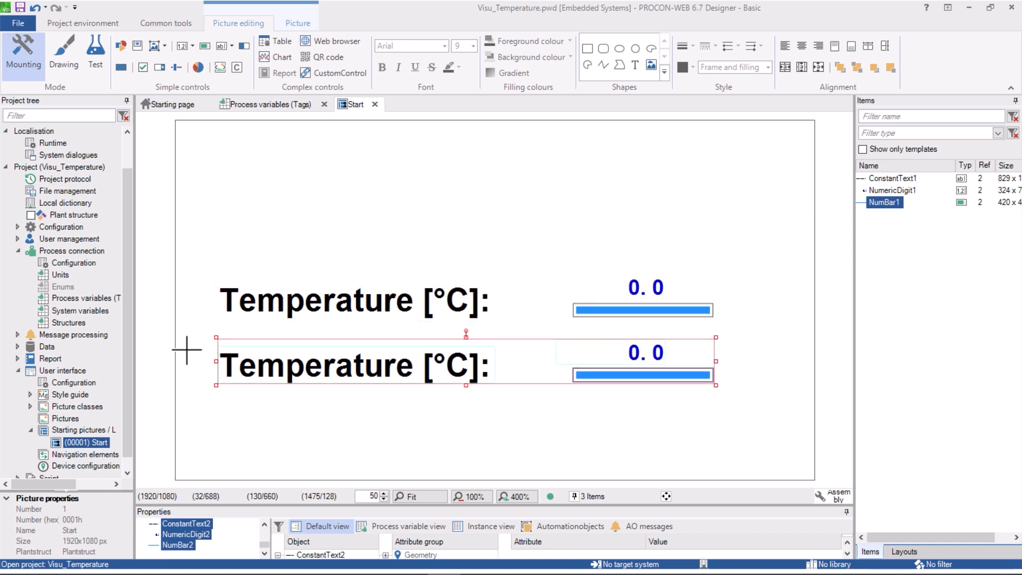
pyautogui.click(376, 417)
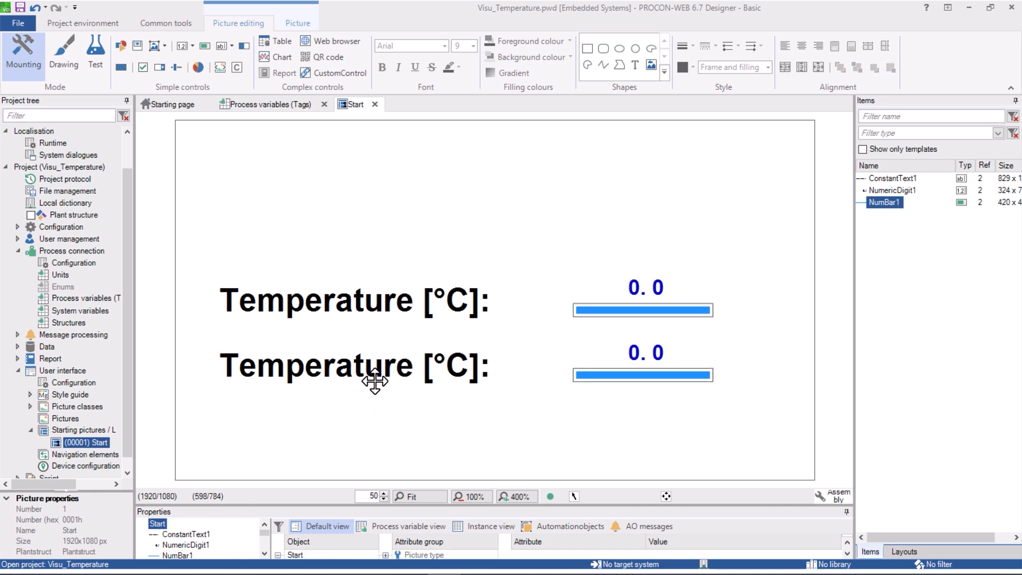
# - Change the duplicated lower temperature text to "Voltage [V]:"
pyautogui.doubleClick(375, 365)
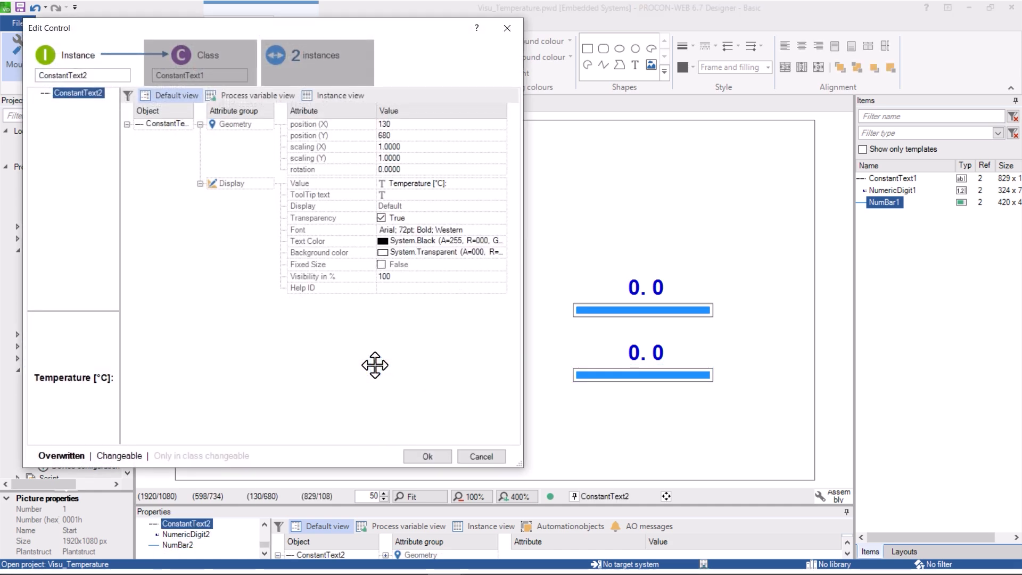
pyautogui.click(430, 183)
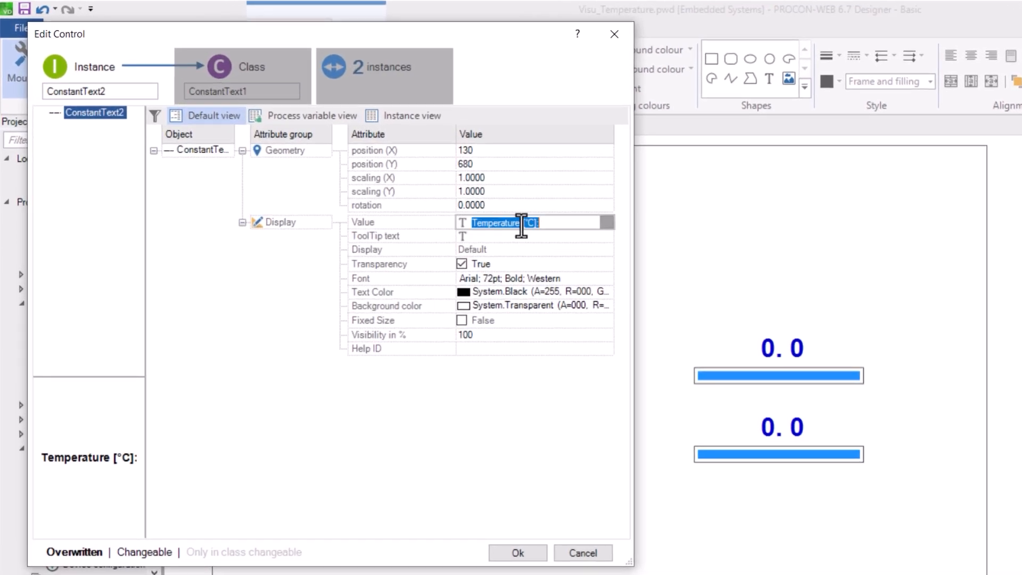
pyautogui.write('Voltage [V]:')
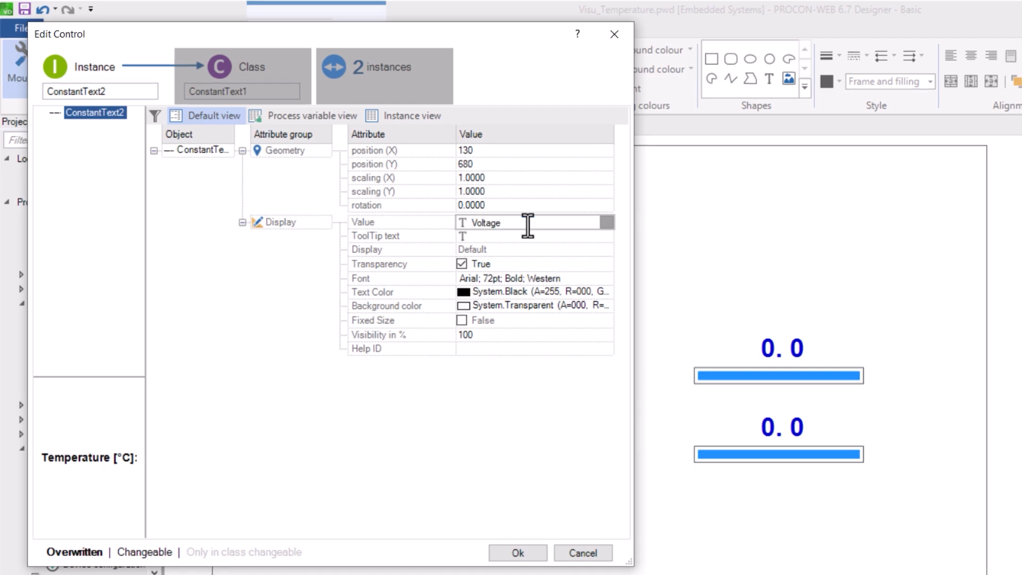
pyautogui.press('Return')
pyautogui.click(519, 553)
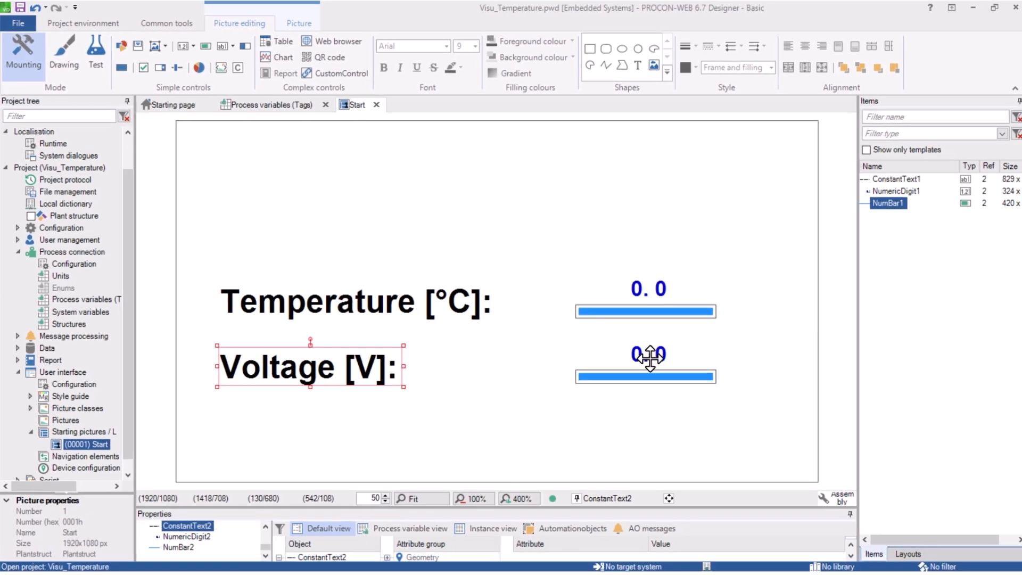
# - Link the lower numeric digit to the tag GVL_Analog_0_10V_Ch0 and give it 2 decimal digits
pyautogui.doubleClick(650, 357)
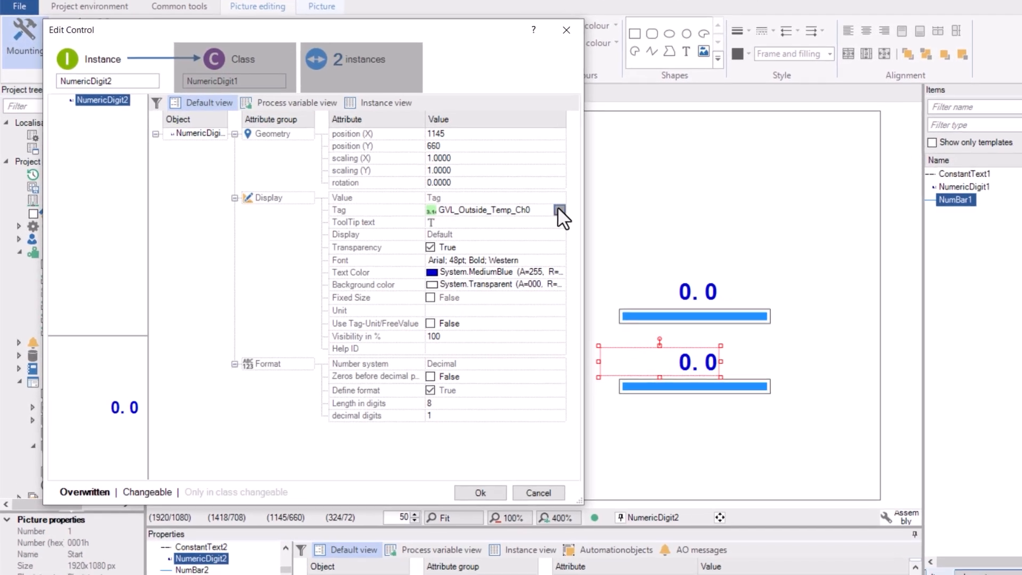
pyautogui.click(510, 261)
pyautogui.click(60, 272)
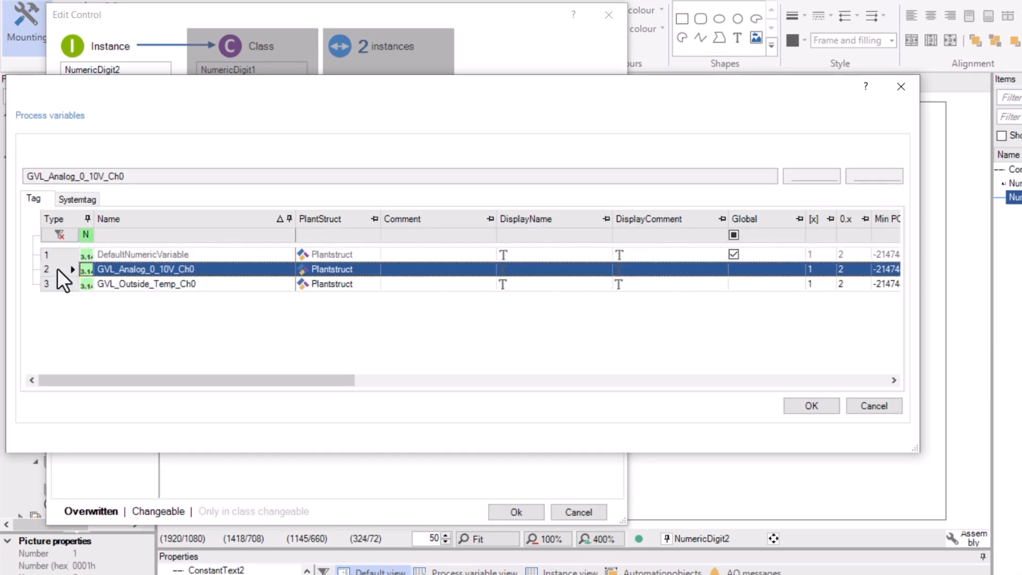
pyautogui.click(810, 406)
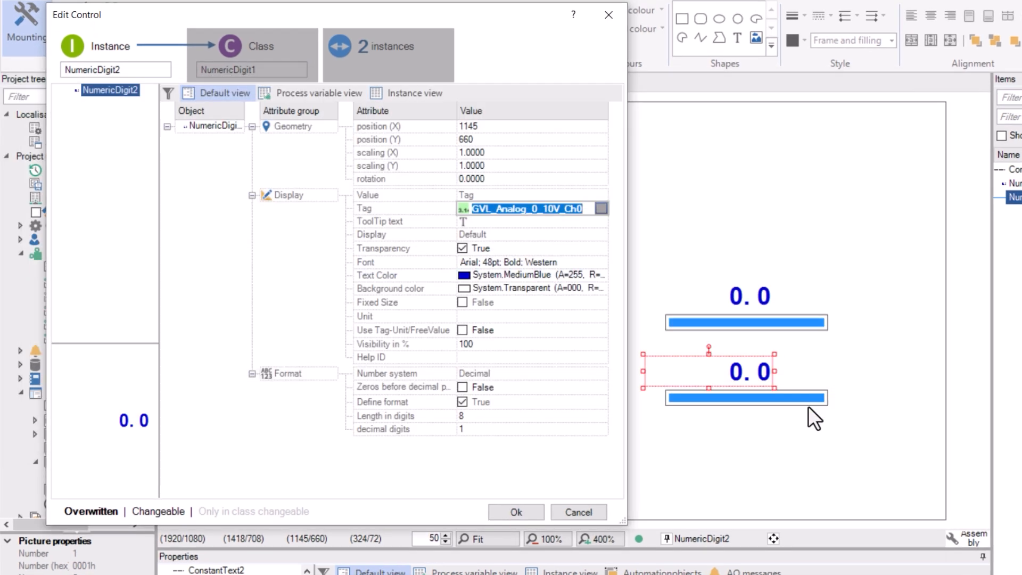
pyautogui.click(480, 426)
pyautogui.write('2')
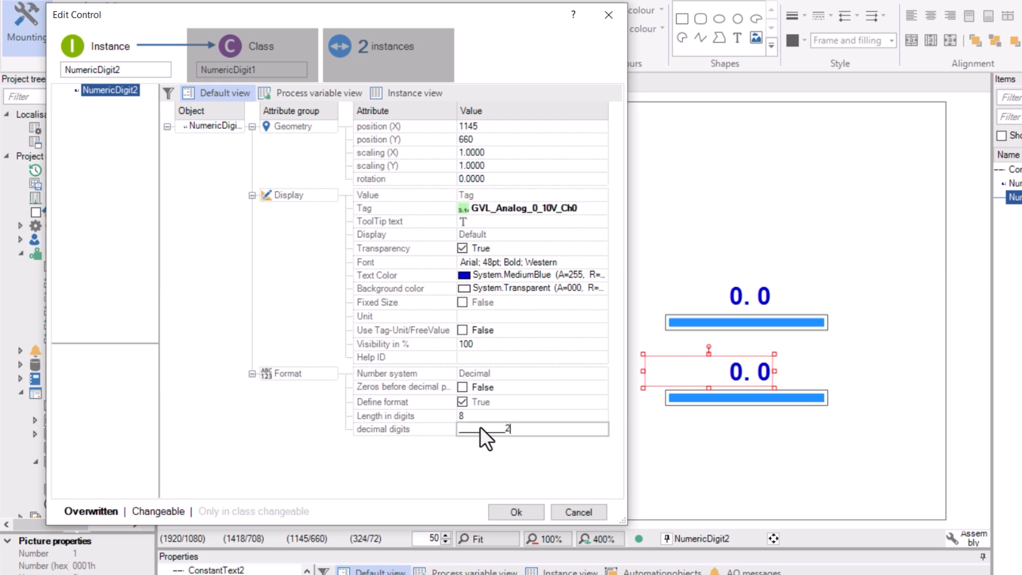
pyautogui.click(516, 511)
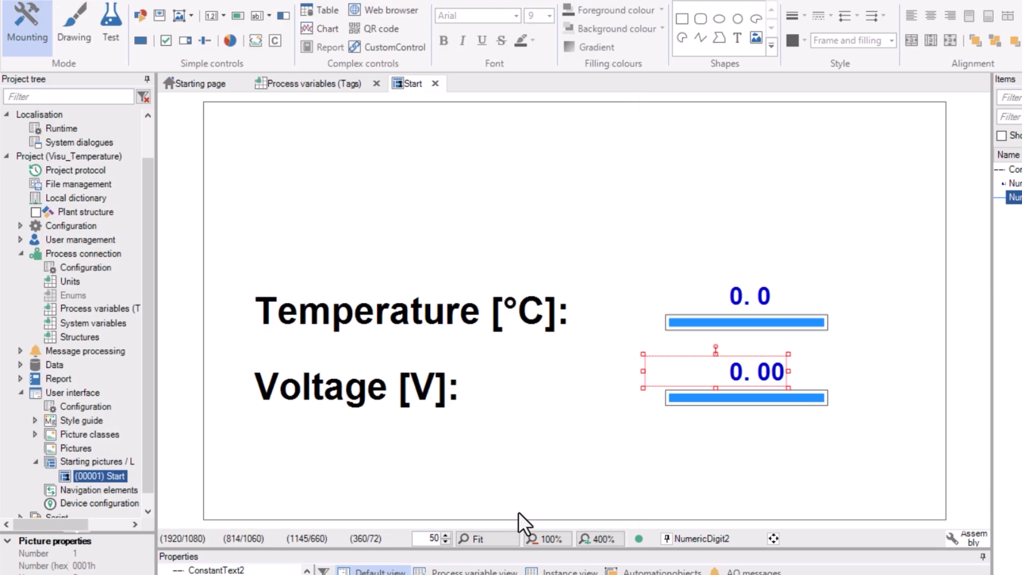
# - Link the lower bar to the tag GVL_Analog_0_10V_Ch0 and set its fore color to System.LimeGreen
pyautogui.doubleClick(746, 398)
pyautogui.click(641, 209)
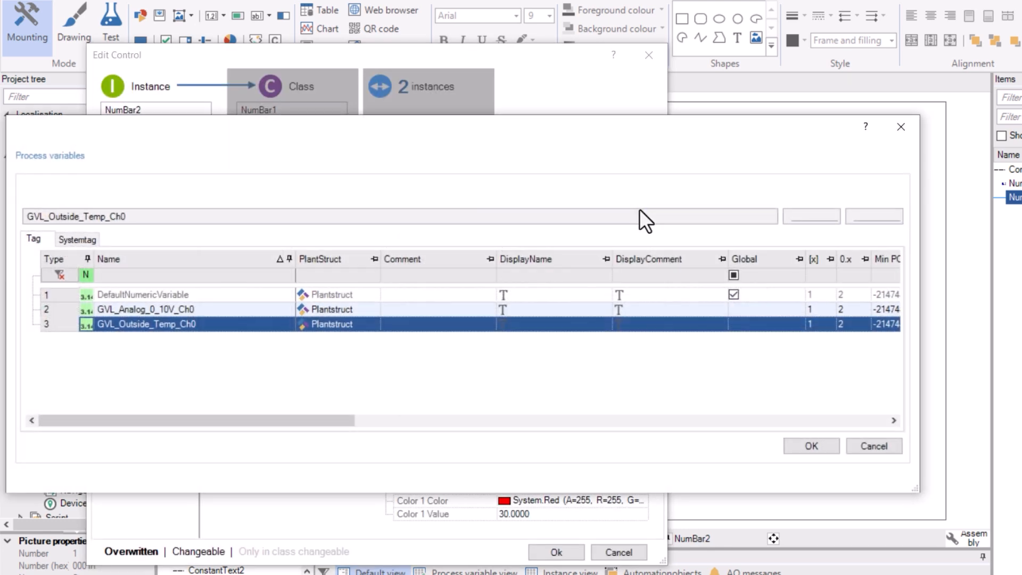
pyautogui.click(59, 311)
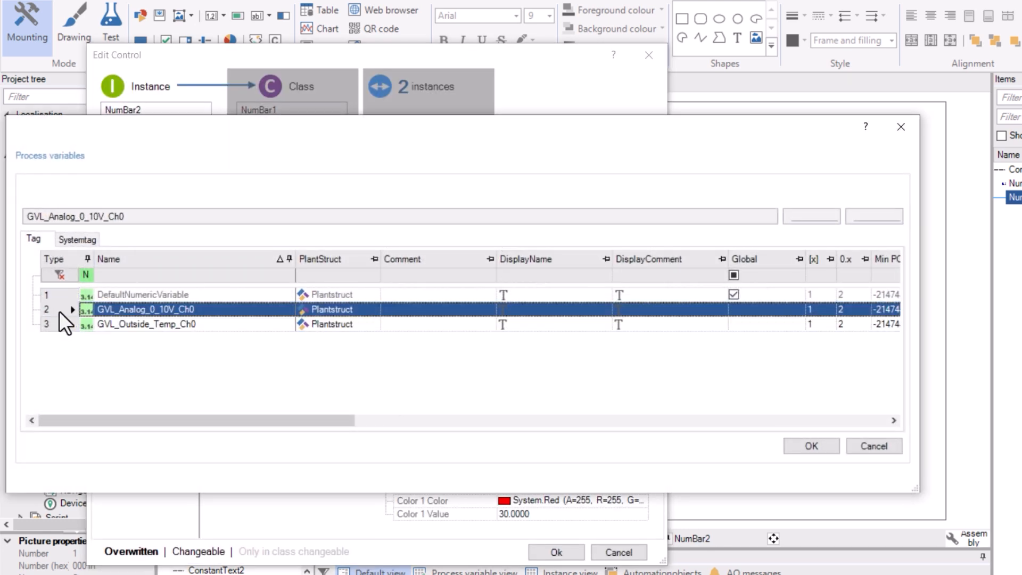
pyautogui.click(806, 444)
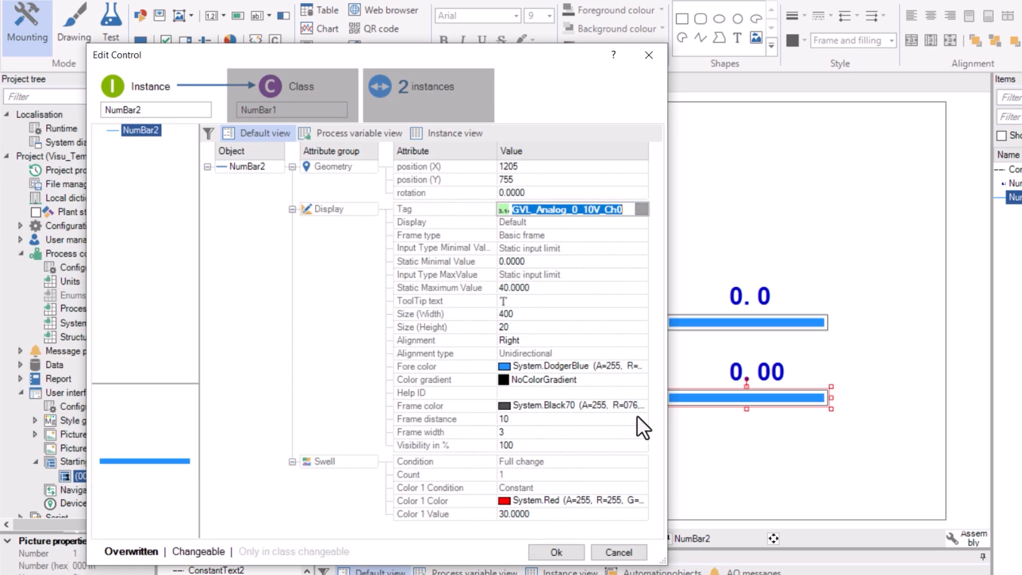
pyautogui.click(639, 365)
pyautogui.click(167, 350)
pyautogui.click(539, 439)
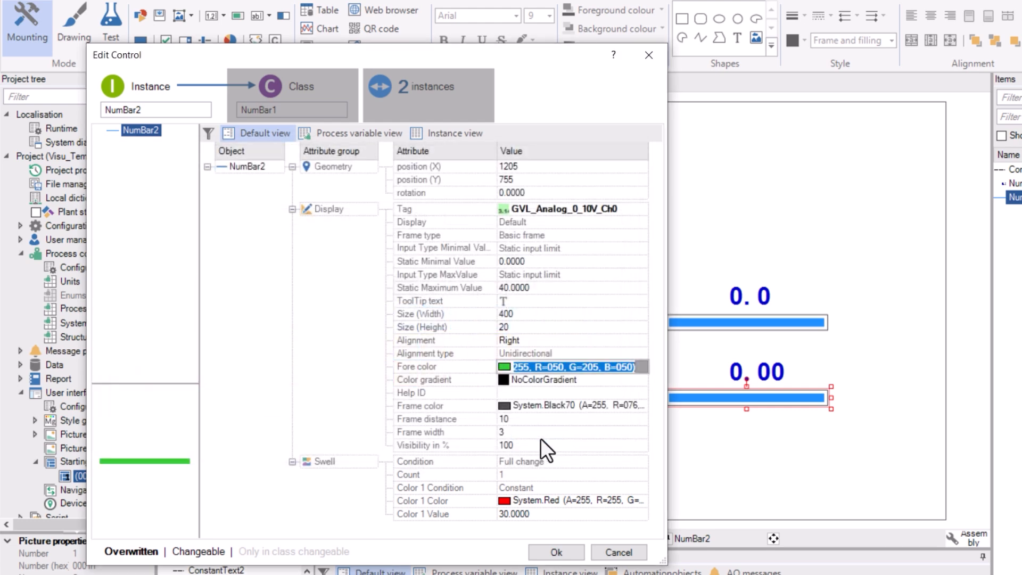
# - Set the voltage bar's static maximum value to 10 and its Swell Color 1 value to 8, and accept the settings
pyautogui.click(547, 287)
pyautogui.write('10.')
pyautogui.press('Return')
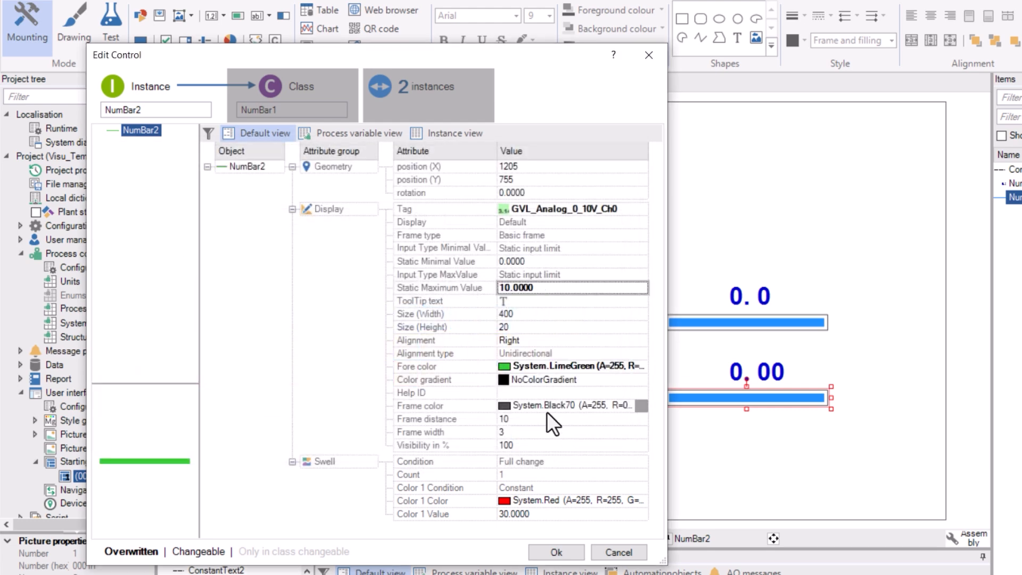
pyautogui.click(534, 515)
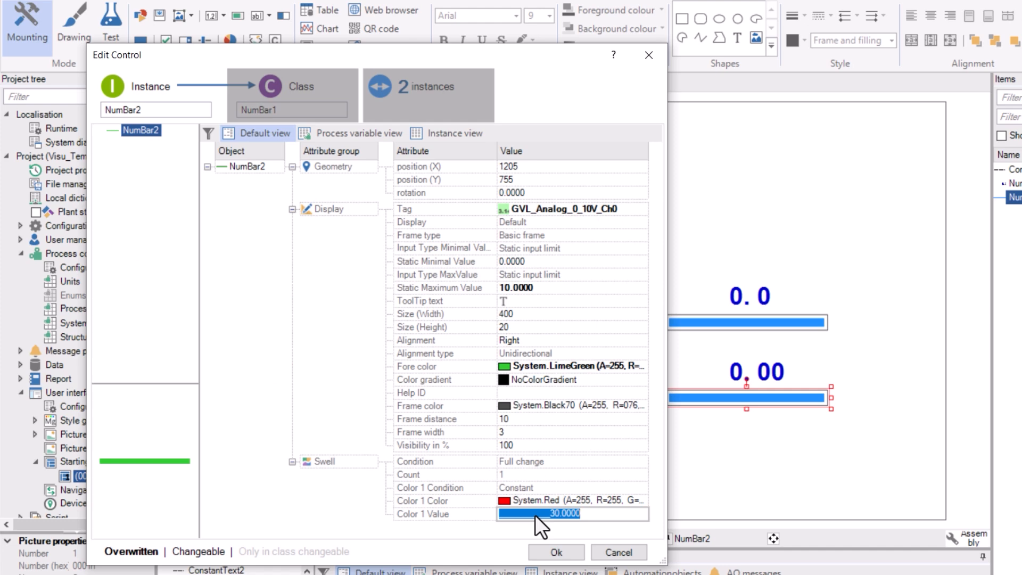
pyautogui.write('8')
pyautogui.press('Return')
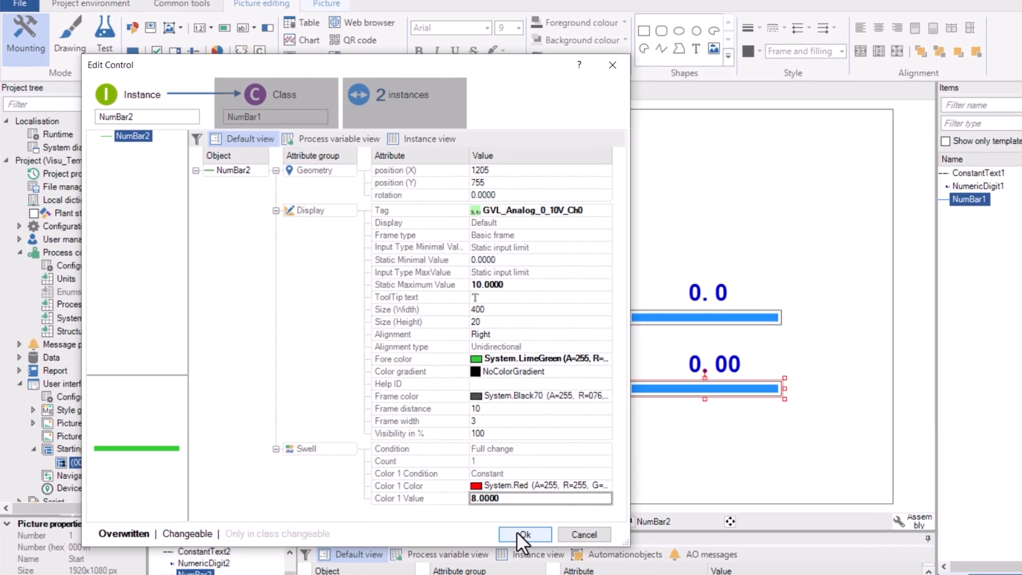
pyautogui.click(556, 551)
# - Move the temperature and voltage texts, digits and bars together slightly up and to the right to center them in the picture
pyautogui.moveTo(401, 374); pyautogui.dragTo(774, 427)
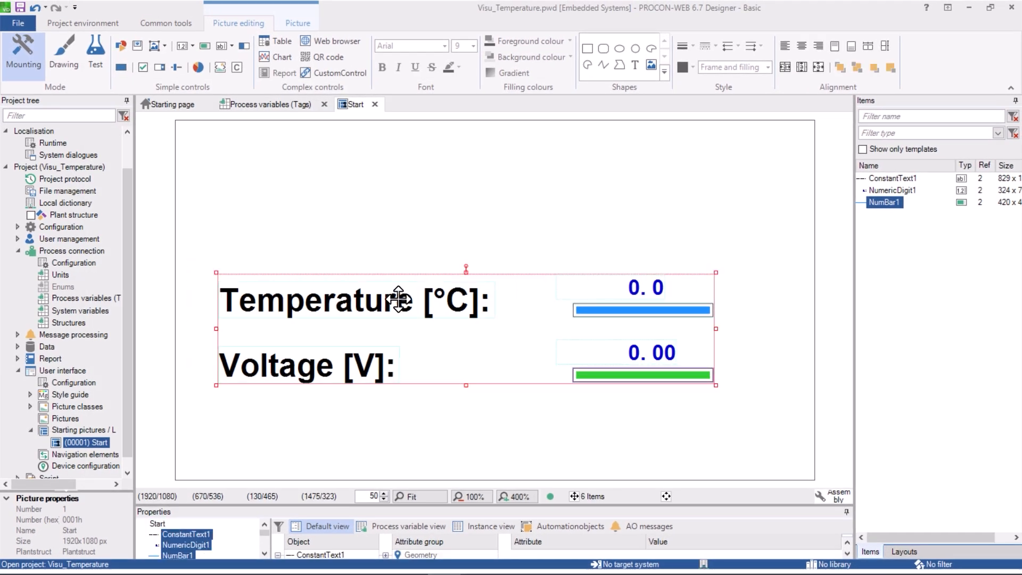
pyautogui.moveTo(397, 296); pyautogui.dragTo(424, 282)
pyautogui.click(390, 227)
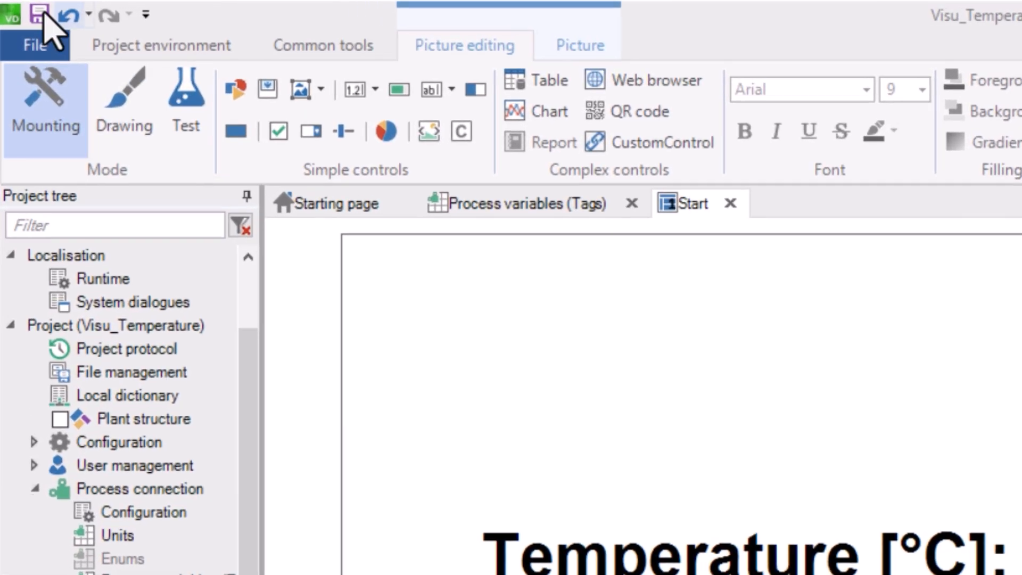
# - Create the runtime version of the Visu_Temperature project and close the creation dialog
pyautogui.click(110, 31)
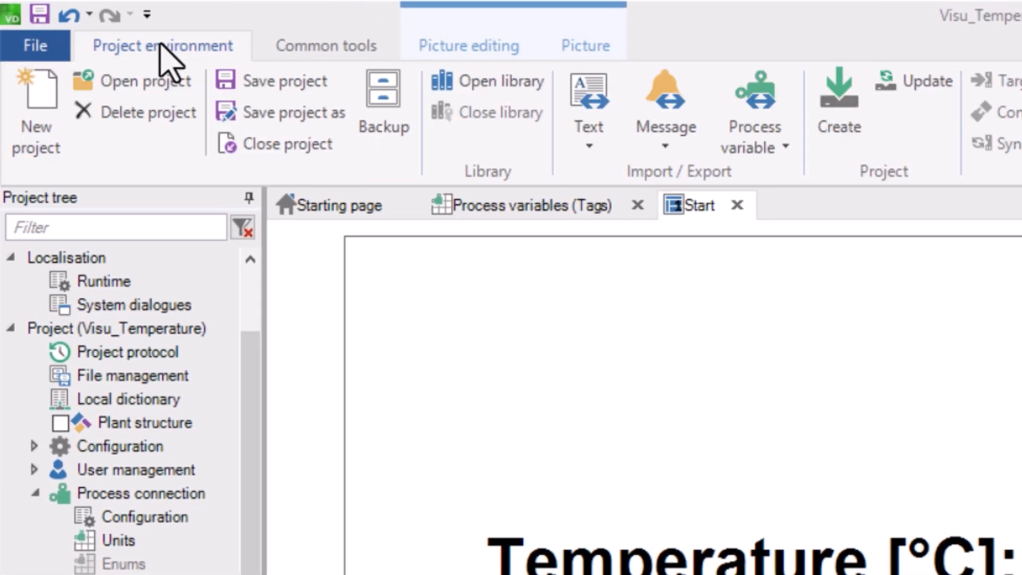
pyautogui.click(834, 120)
pyautogui.click(852, 516)
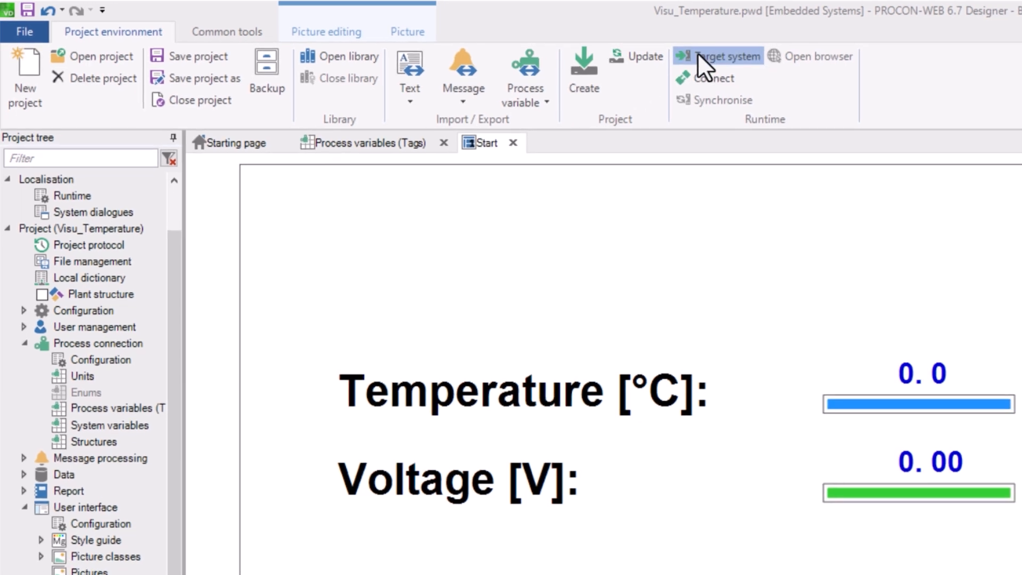
# - Choose the PROCON-WEB Embedded Systems device at 192.168.0.101 as the project's target system
pyautogui.click(697, 53)
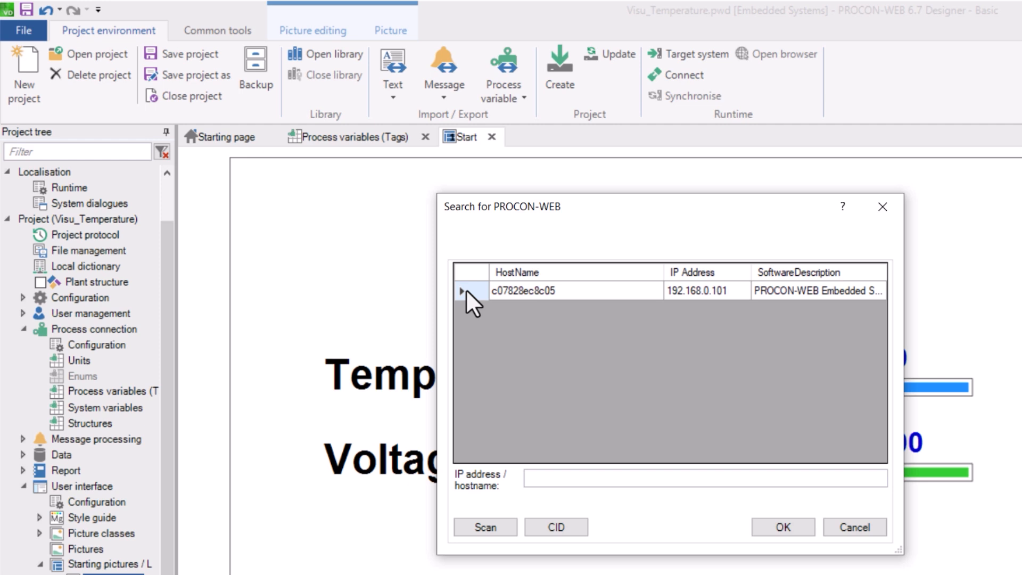
pyautogui.click(465, 289)
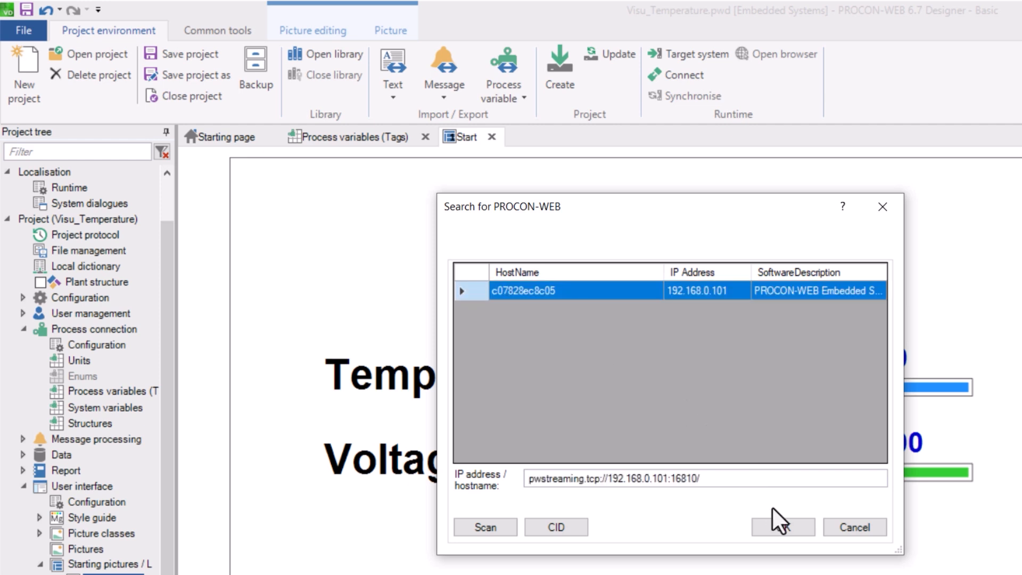
pyautogui.click(778, 529)
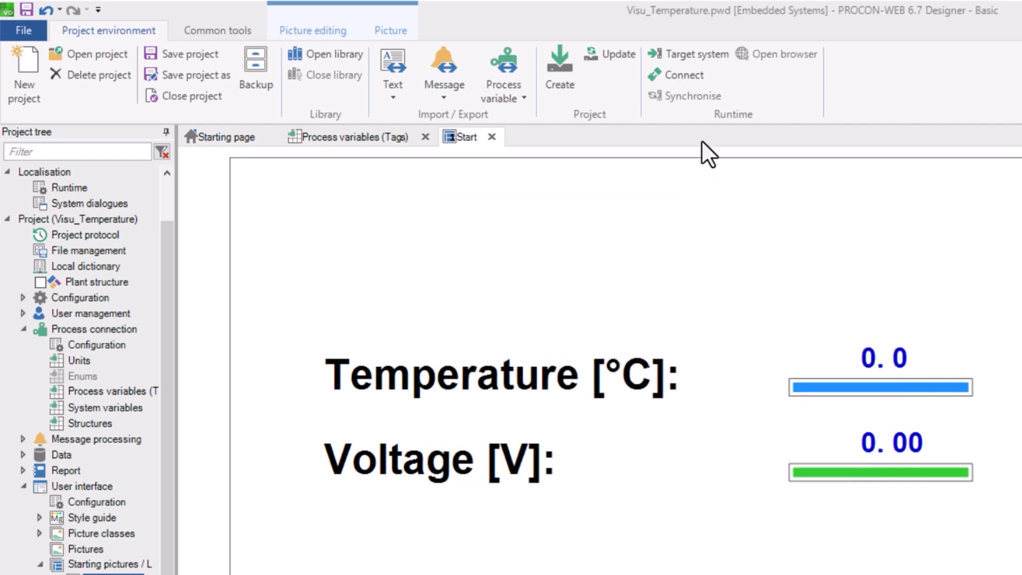
# - Connect to the target system, transfer the project to it and close the transfer dialog
pyautogui.click(693, 75)
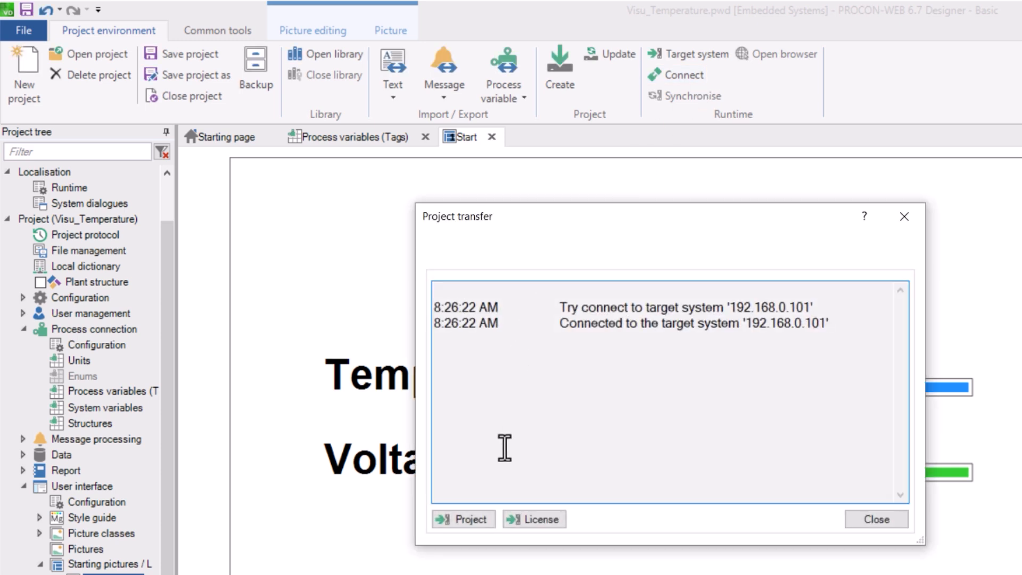
pyautogui.click(479, 520)
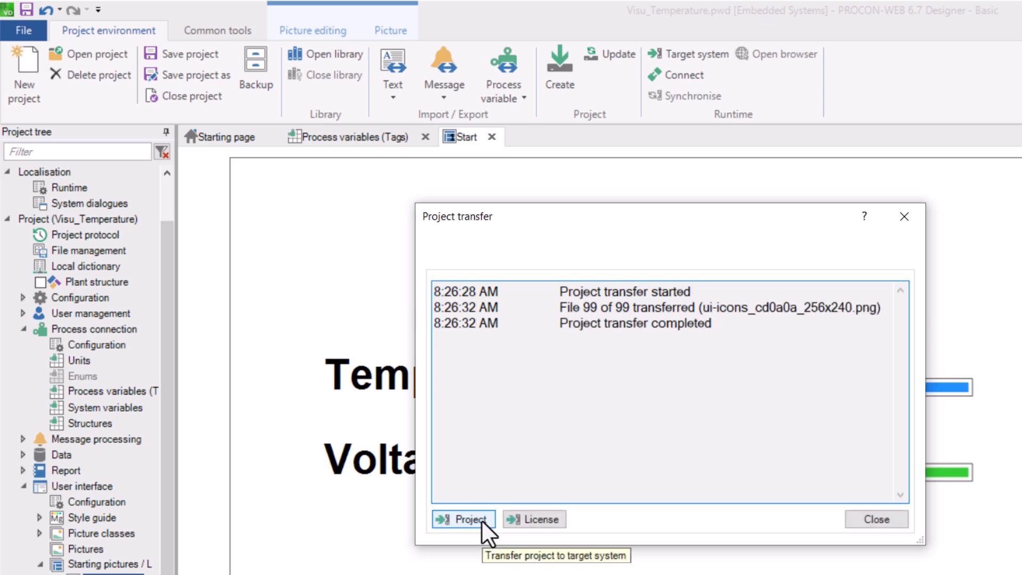
pyautogui.click(876, 517)
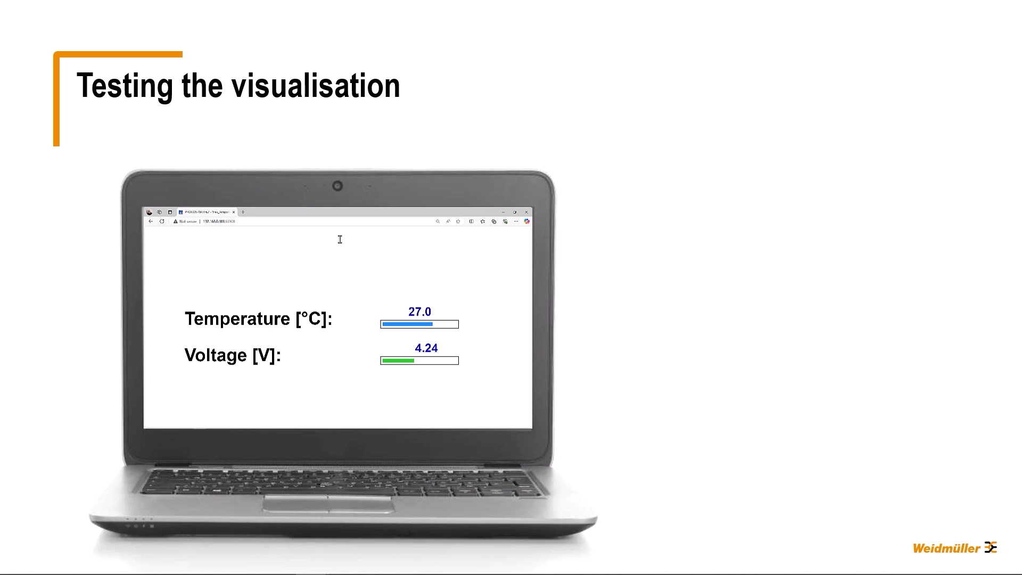
# - Display the running temperature and voltage visualisation full screen in the web browser
pyautogui.click(517, 222)
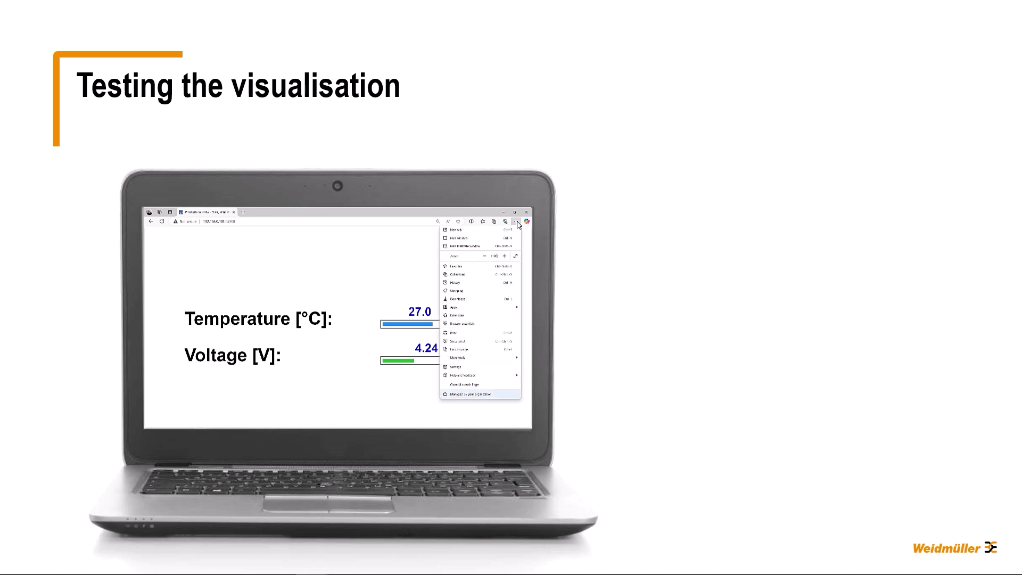
pyautogui.click(516, 256)
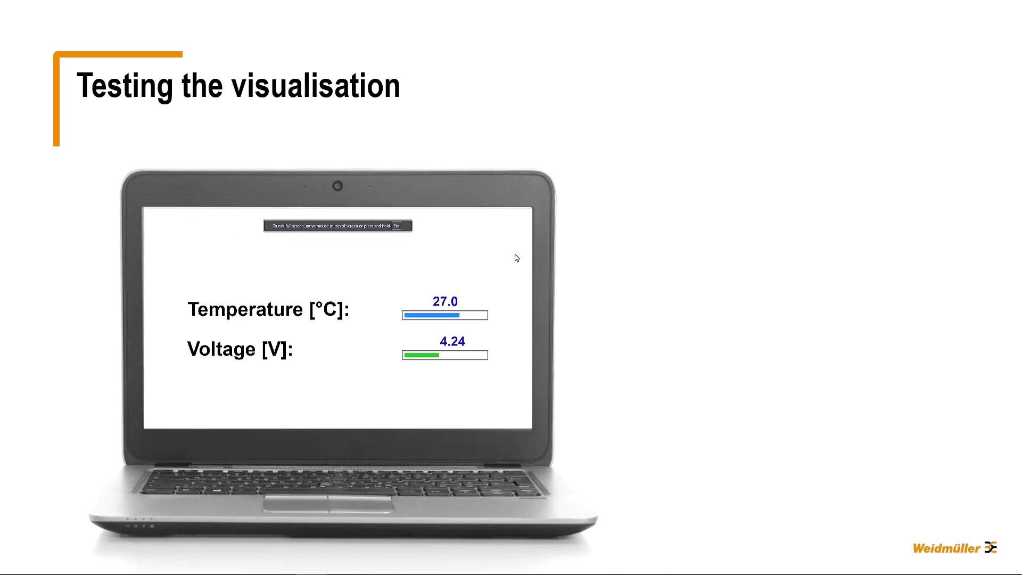